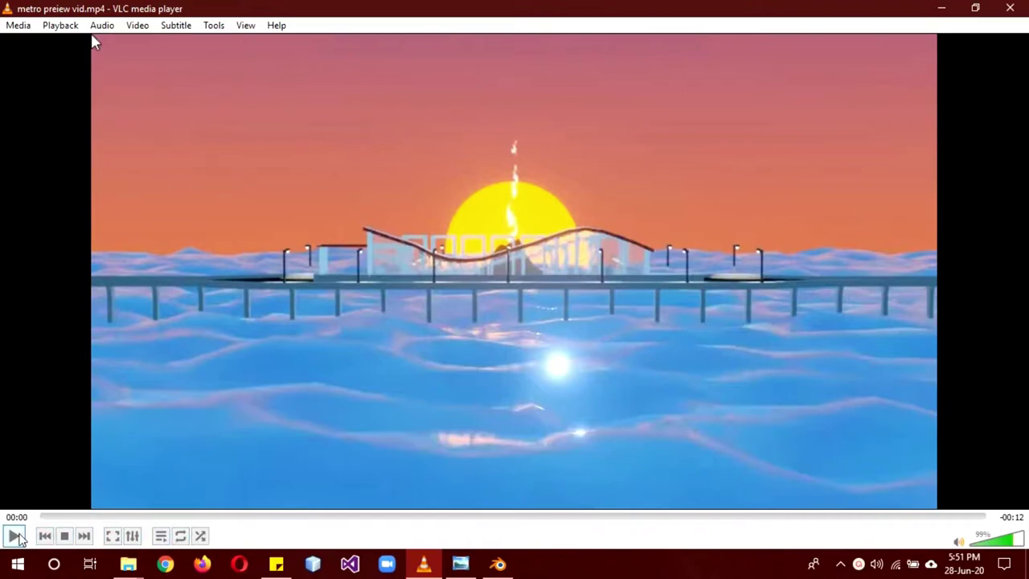
Play the metro preview clip briefly, pause it, and rewind it to 00:00
click(15, 536)
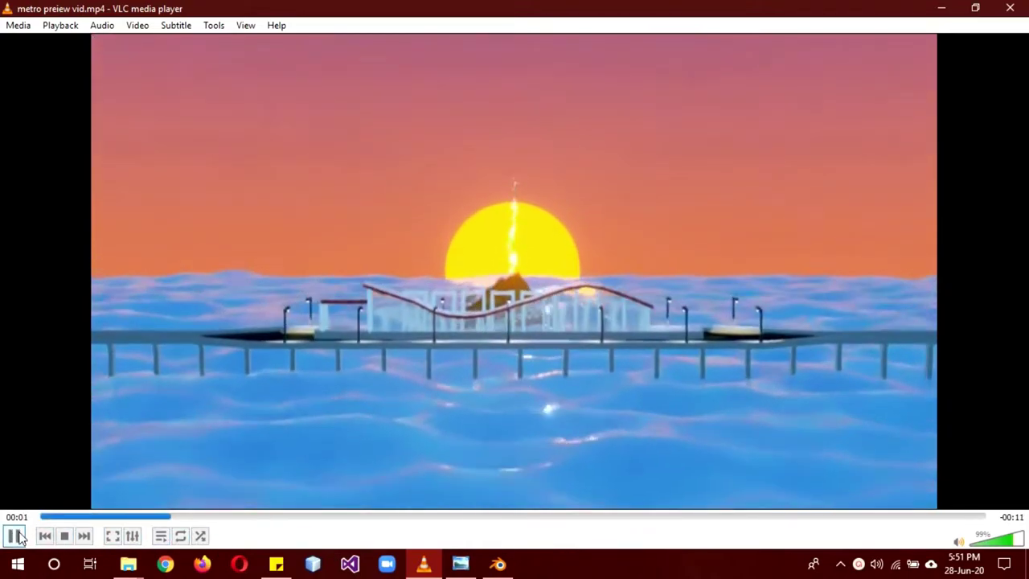
click(16, 535)
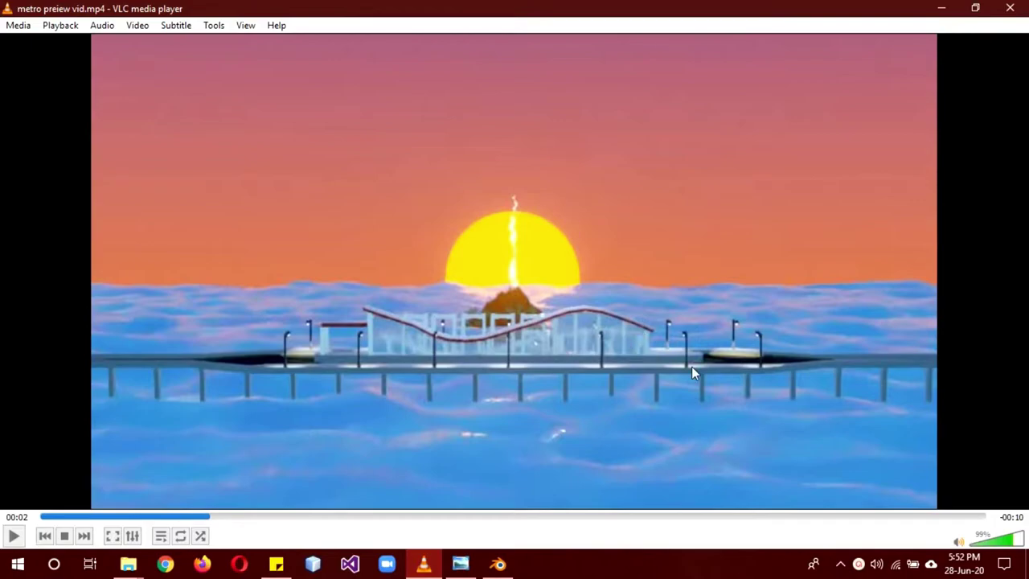
drag(207, 517, 8, 505)
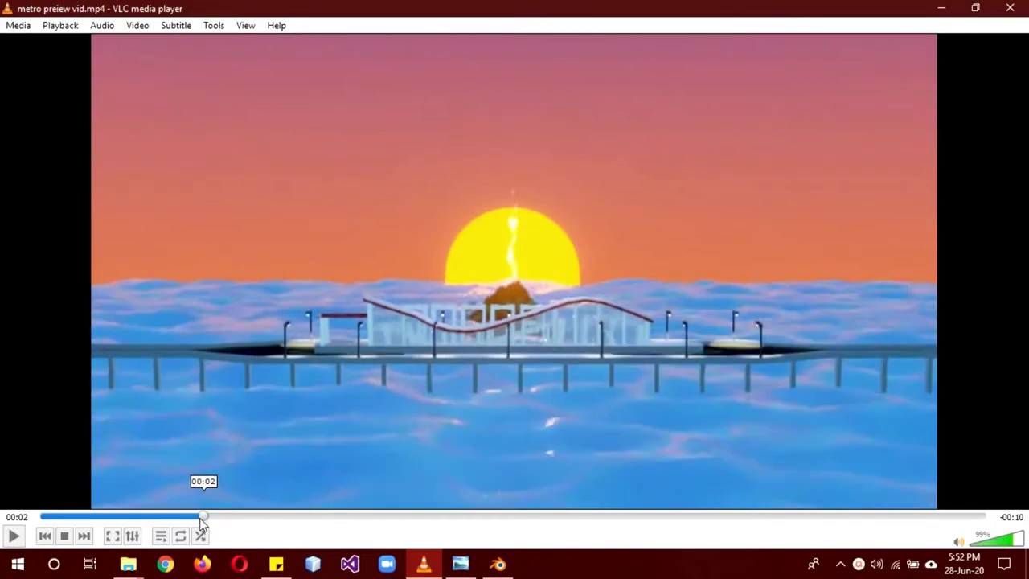
In Blender, add a new collection below light instance, name it 'enirment' and make it active
click(498, 564)
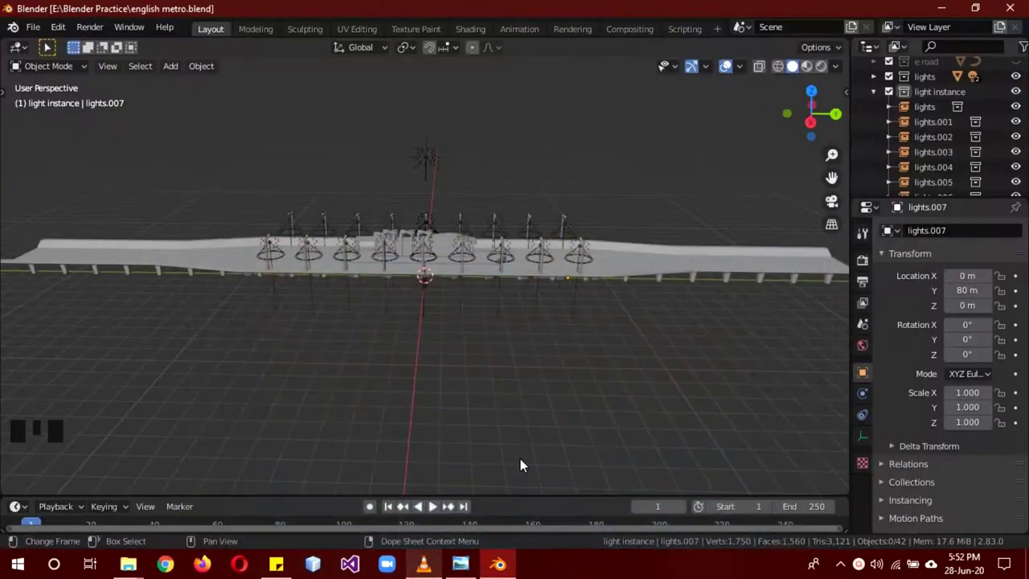
middle_drag(484, 323, 553, 296)
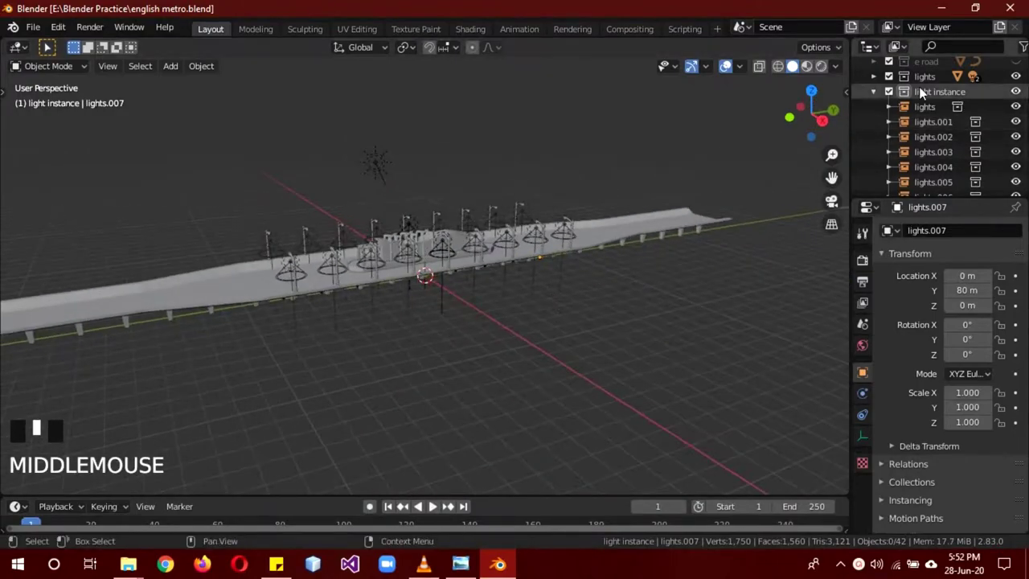
click(875, 92)
right_click(913, 166)
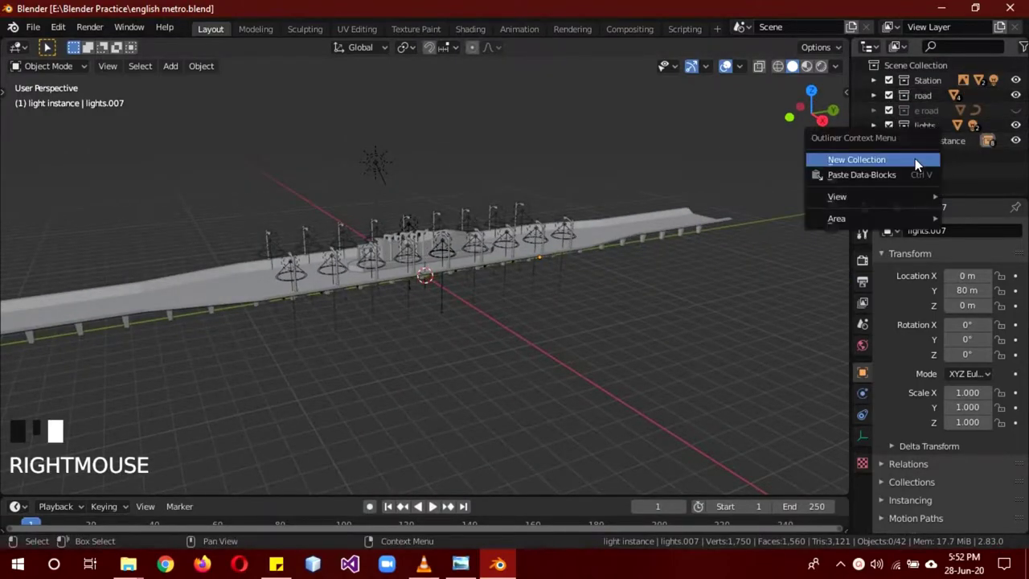
click(914, 161)
double_click(932, 155)
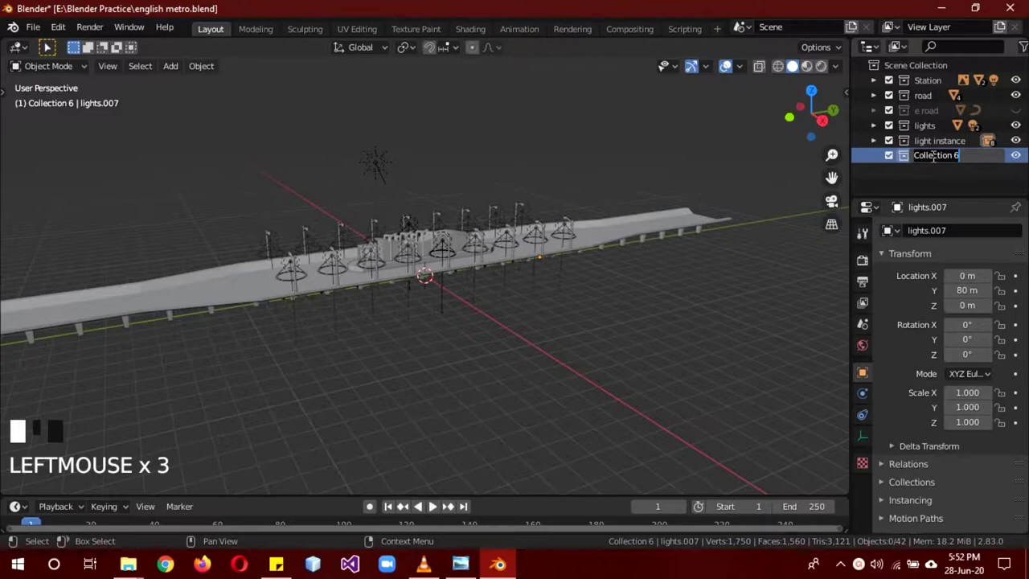
text(en)
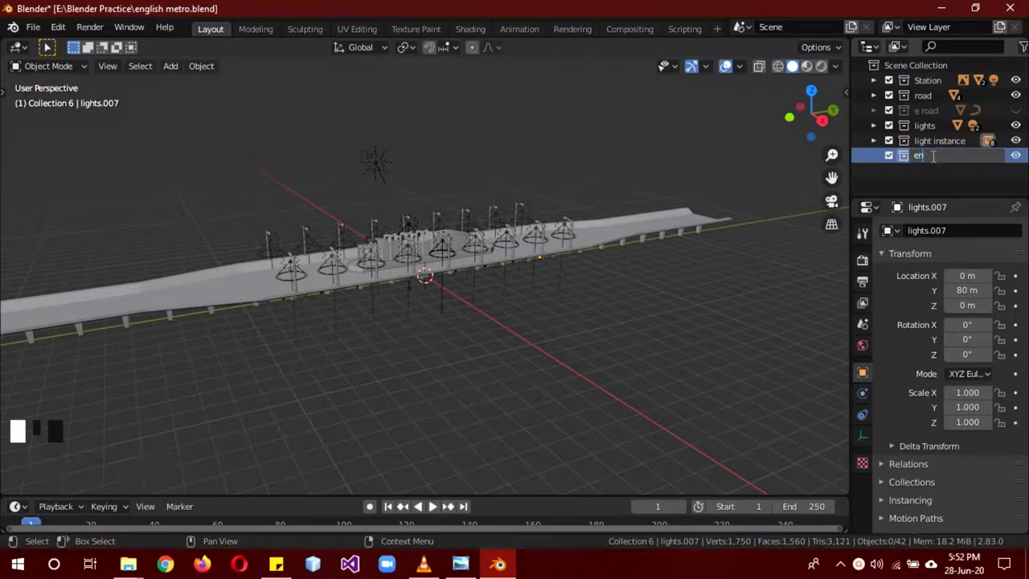
text(virm)
text(ent)
key(Return)
click(932, 156)
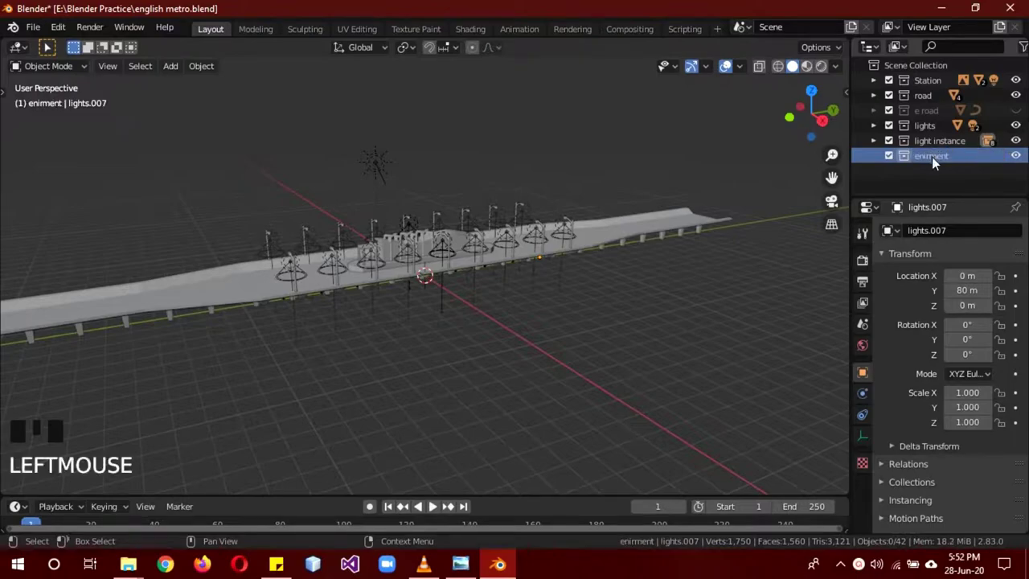
middle_drag(447, 332, 441, 272)
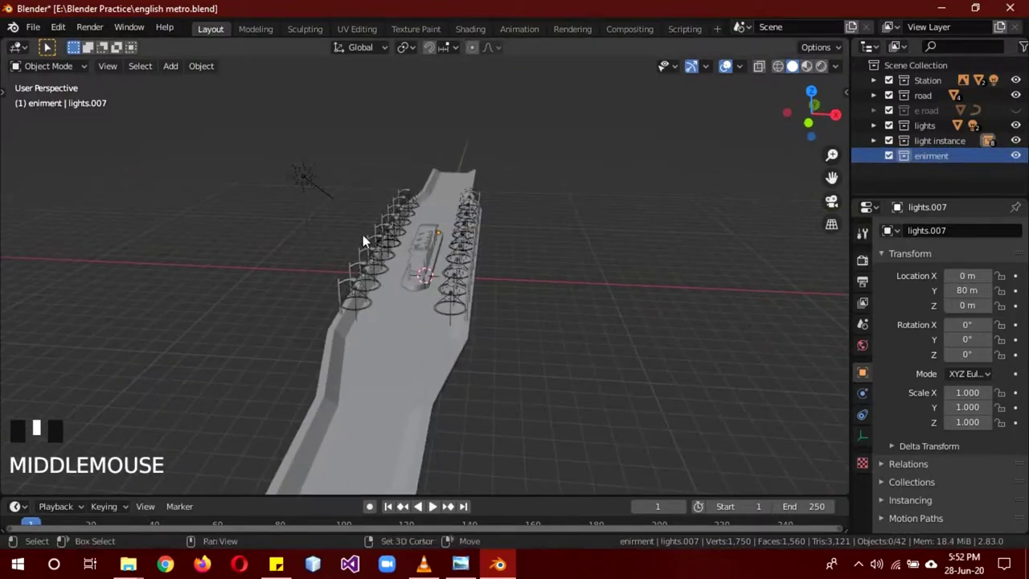
Add a mesh plane and rename it 'sea'
key(shift+a)
click(394, 214)
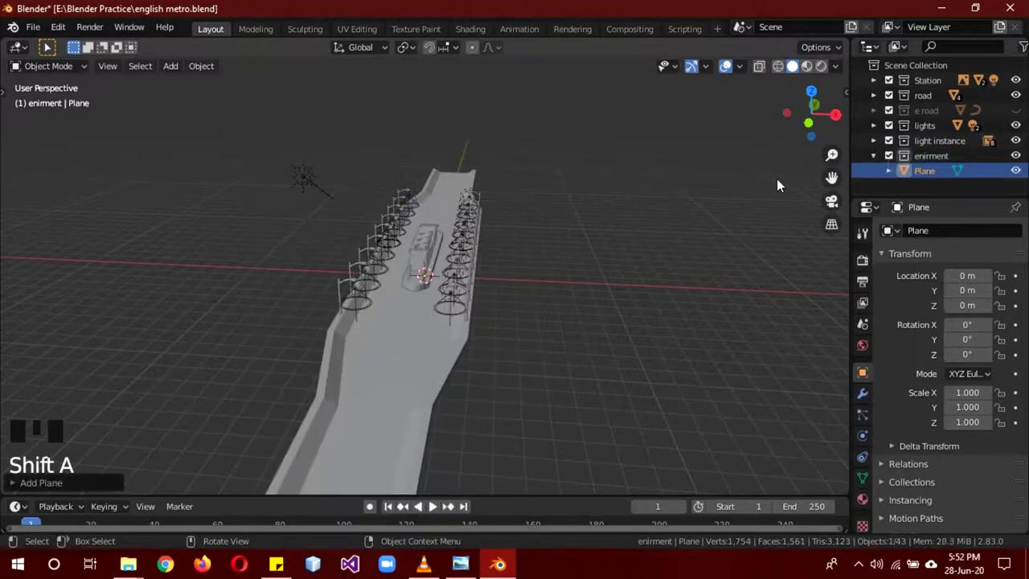
double_click(922, 170)
text(se)
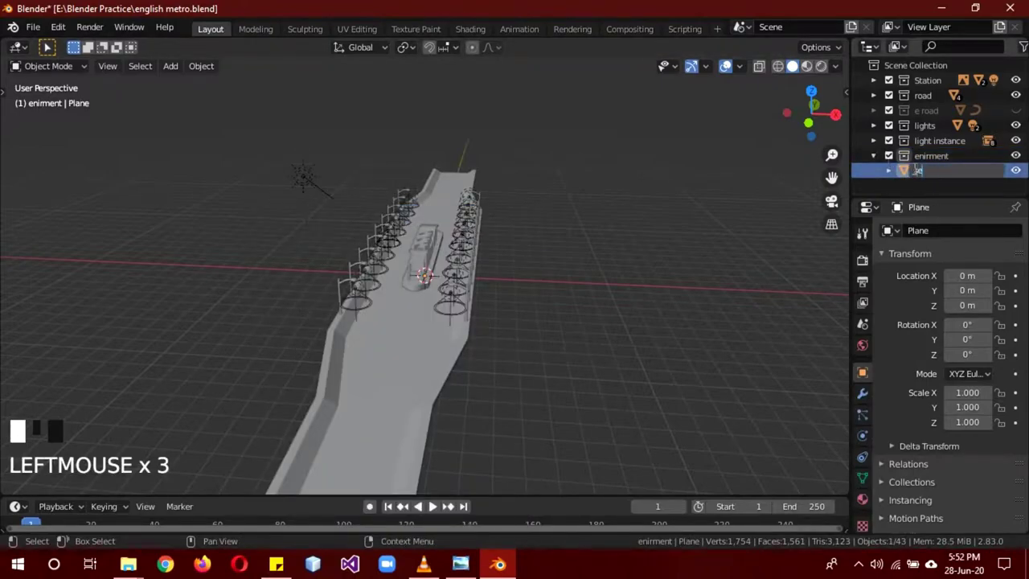
text(a)
key(Return)
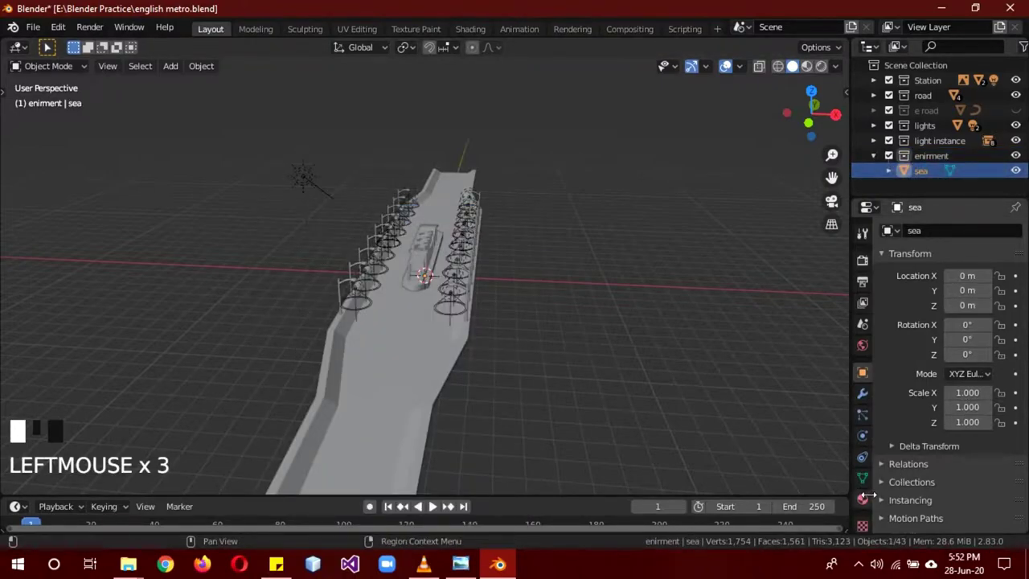
Give the sea plane a new material named 'sea'
click(862, 498)
click(951, 299)
double_click(928, 234)
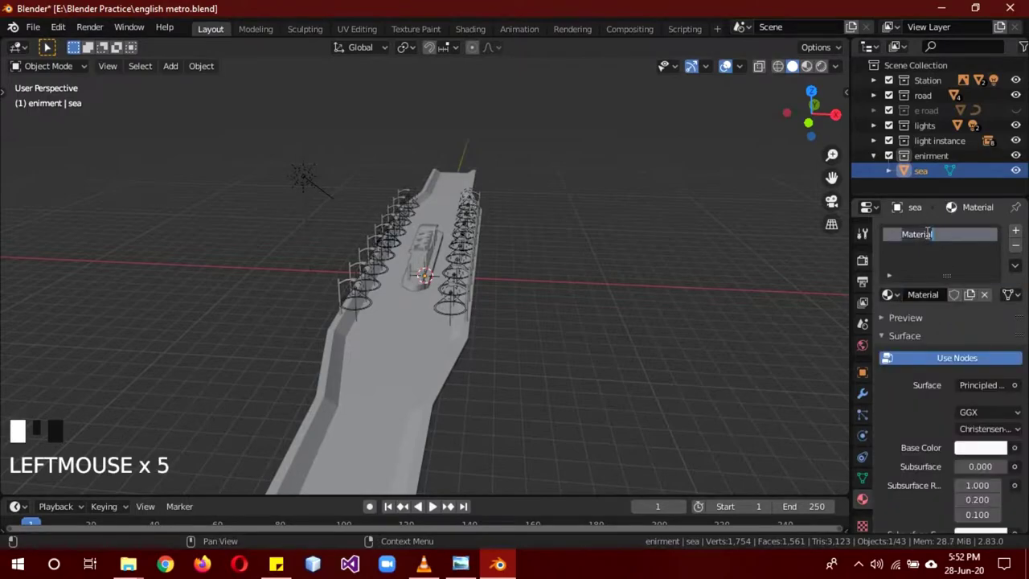
text(sea)
key(Return)
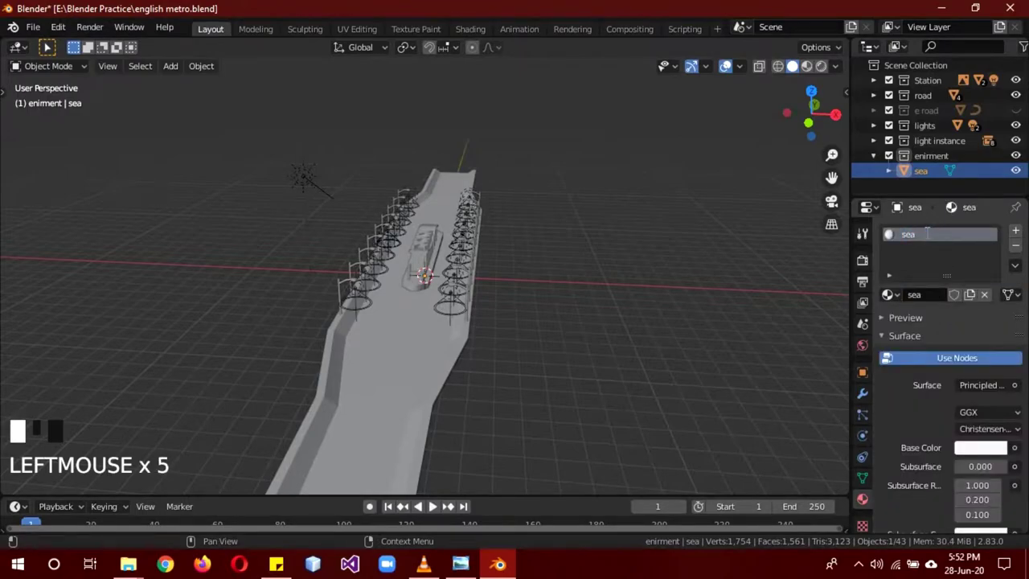
Scale the sea plane up by 100, then enlarge it further
middle_drag(686, 247, 591, 245)
text(s)
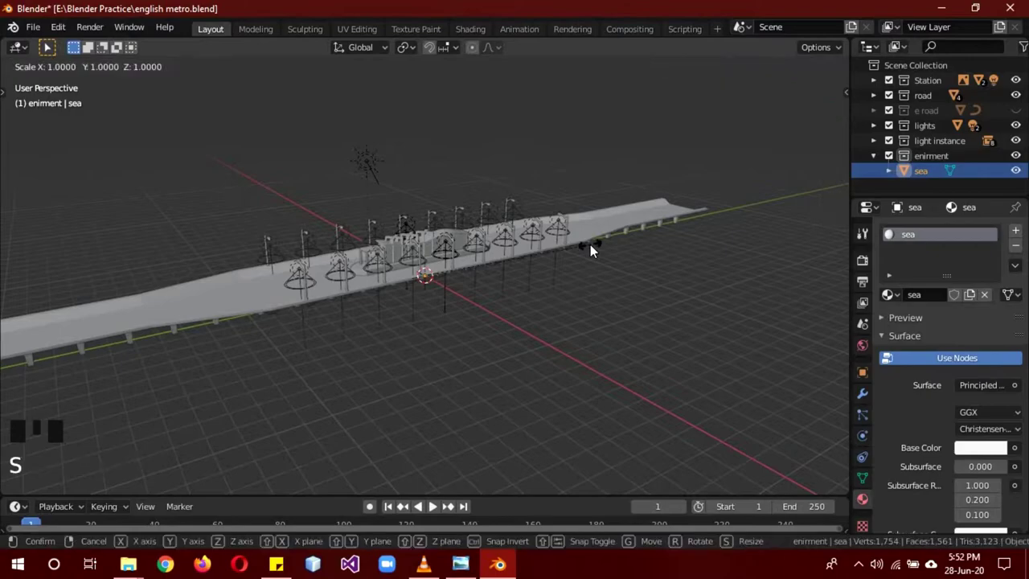
text(100)
key(Return)
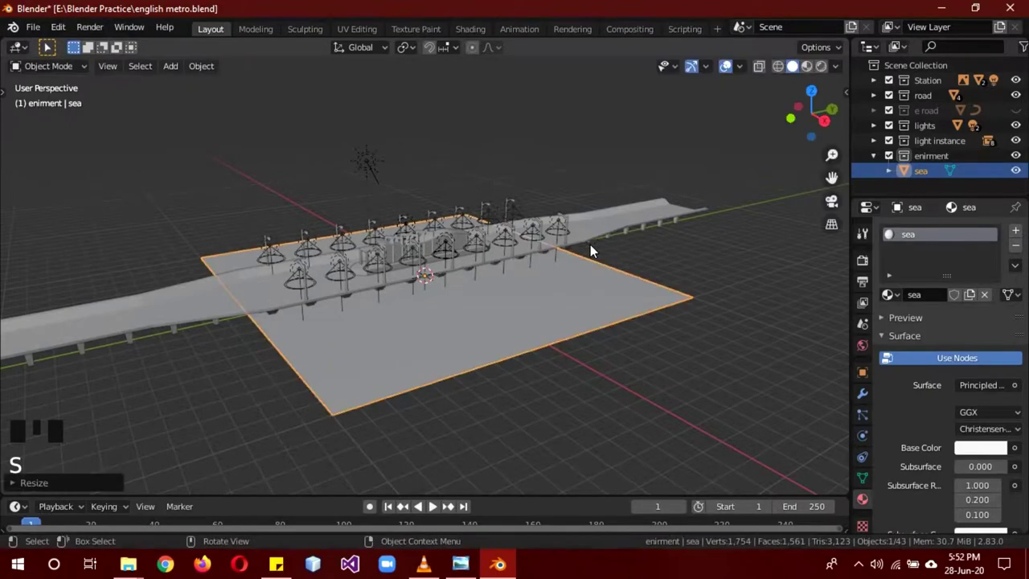
key(s)
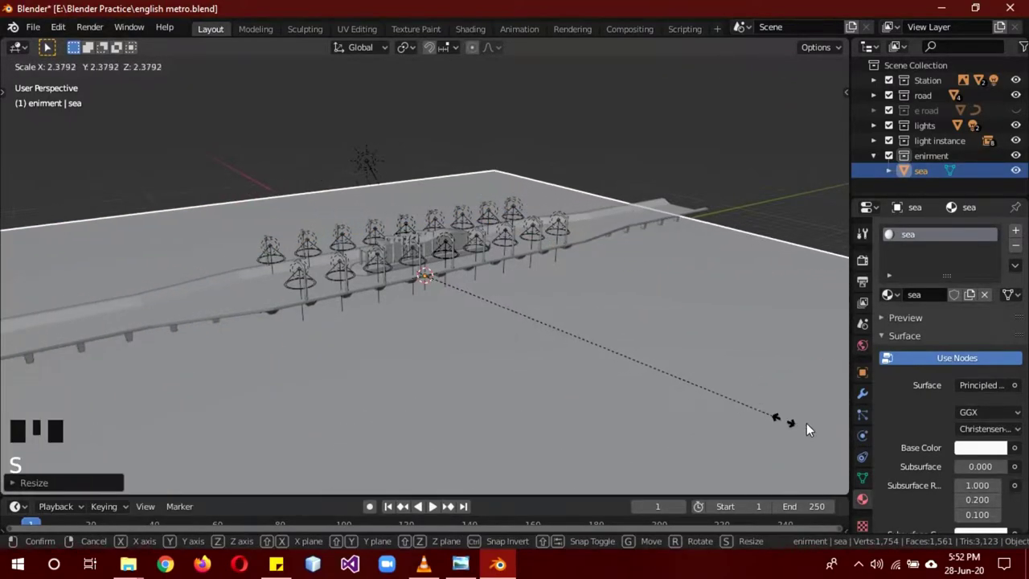
click(15, 448)
scroll(7, 402, down, 2)
middle_drag(6, 402, 48, 377)
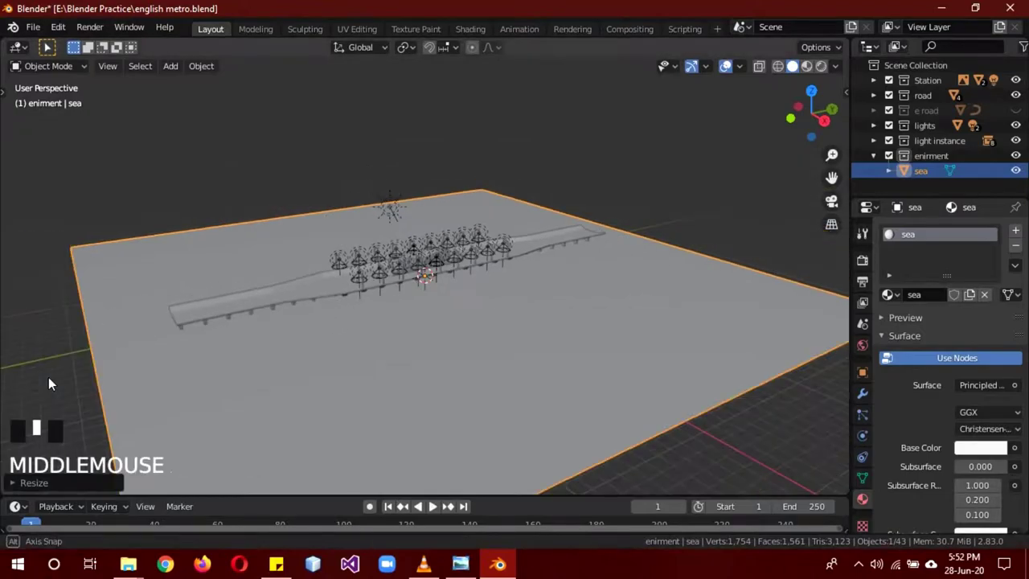
In Edit Mode, subdivide the sea plane's face with 50 cuts
key(Tab)
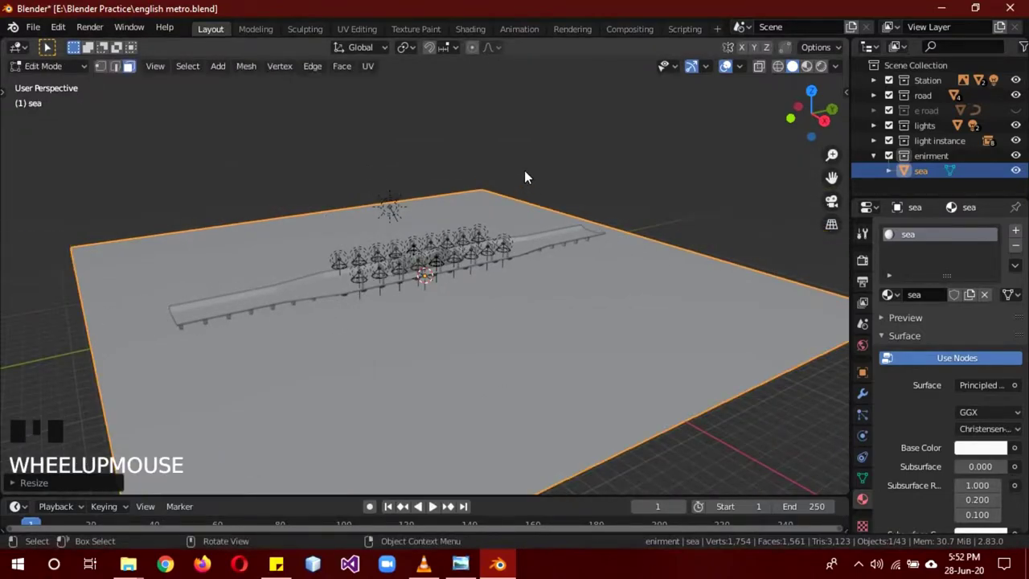
right_click(541, 152)
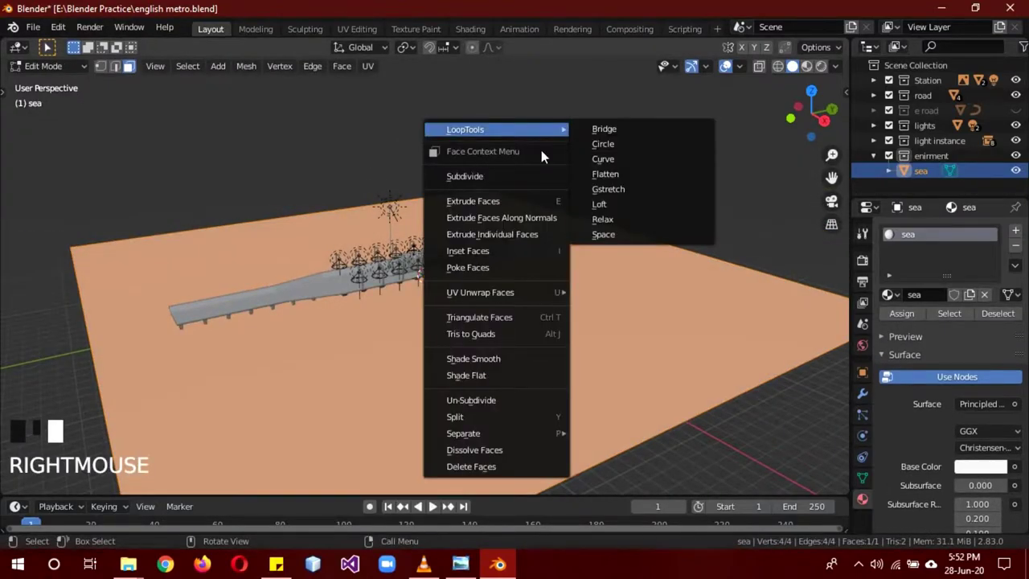
click(505, 175)
click(51, 481)
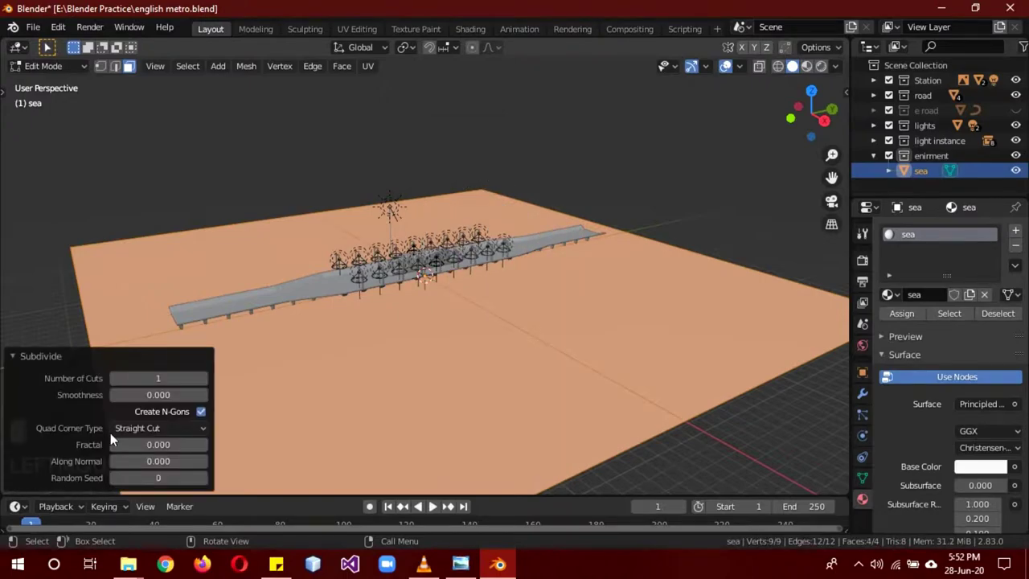
click(157, 378)
text(50)
key(Return)
click(84, 357)
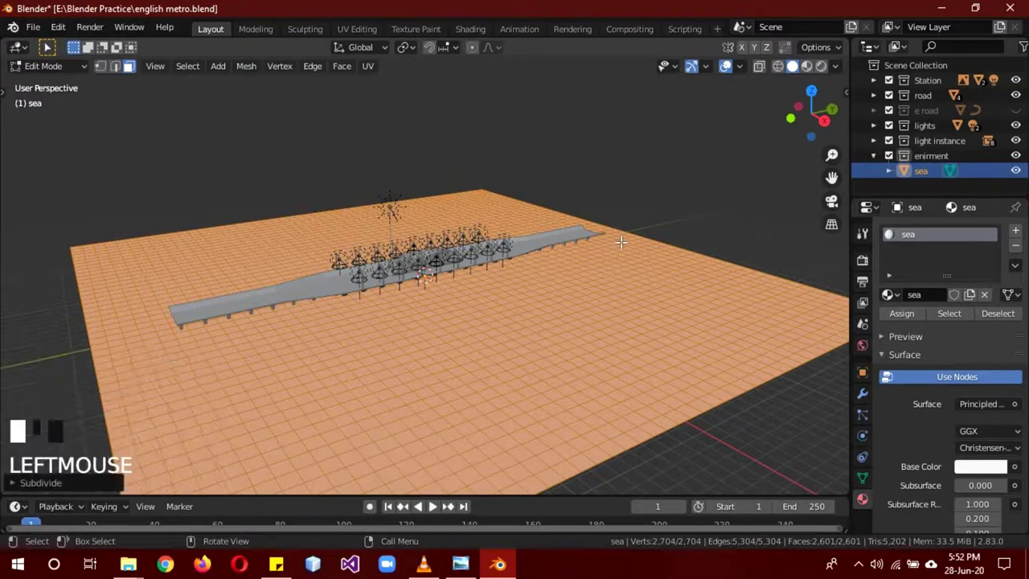
Add a Displace modifier to the sea plane with strength 0.1
key(Tab)
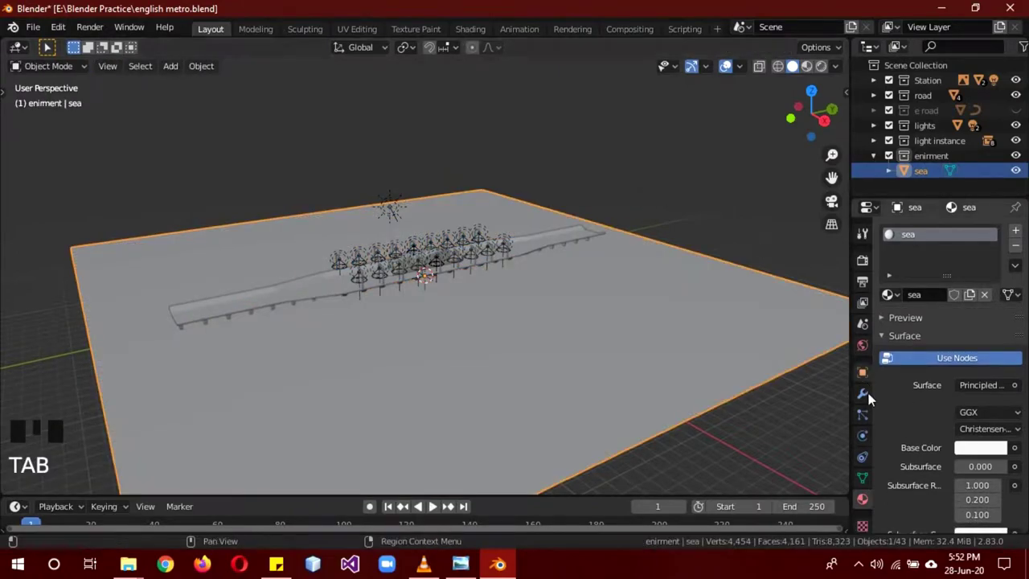
click(863, 393)
click(920, 230)
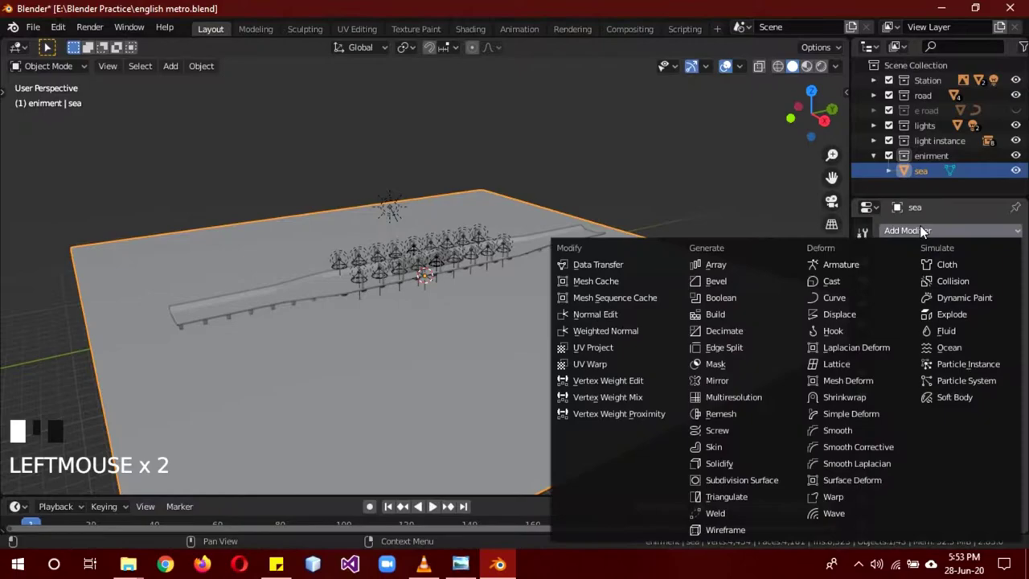
click(844, 315)
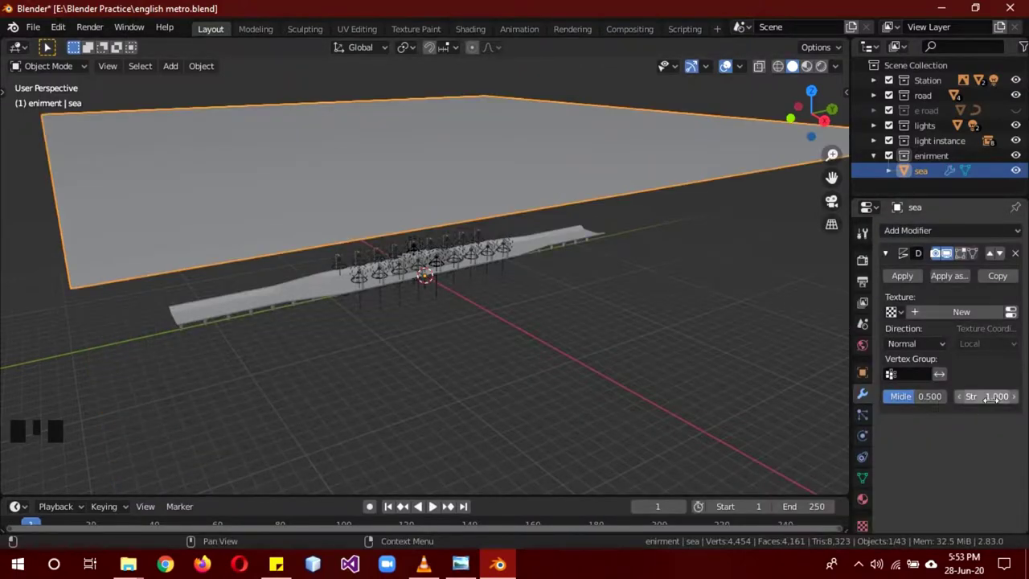
click(990, 397)
text(0.1)
key(Return)
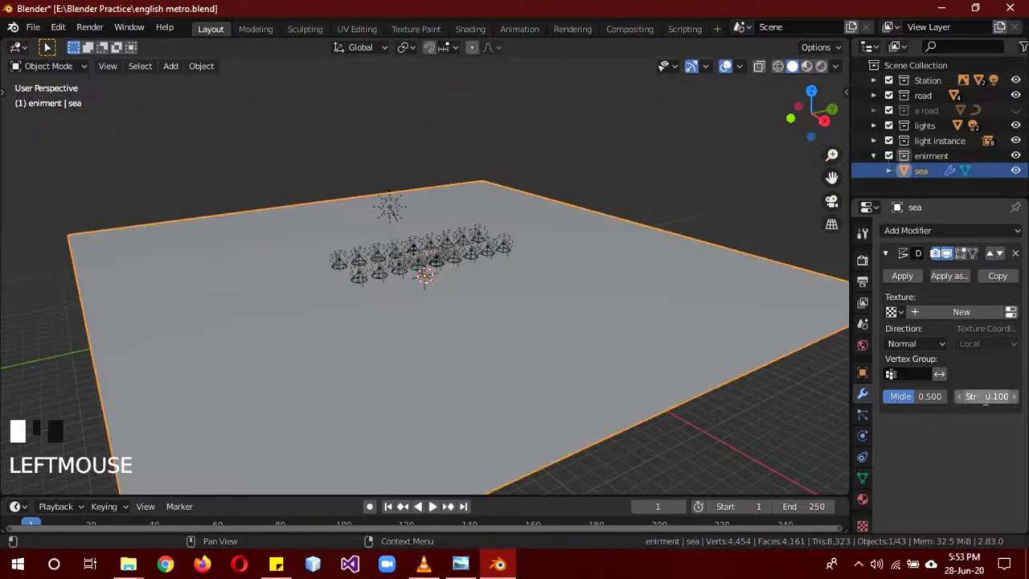
Give the Displace modifier a new Clouds texture
click(949, 311)
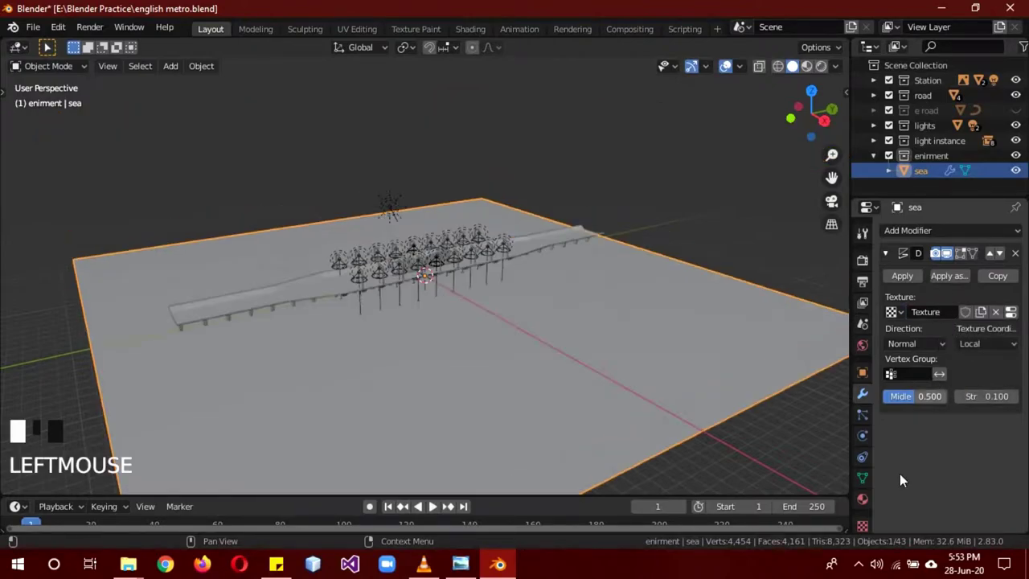
click(862, 527)
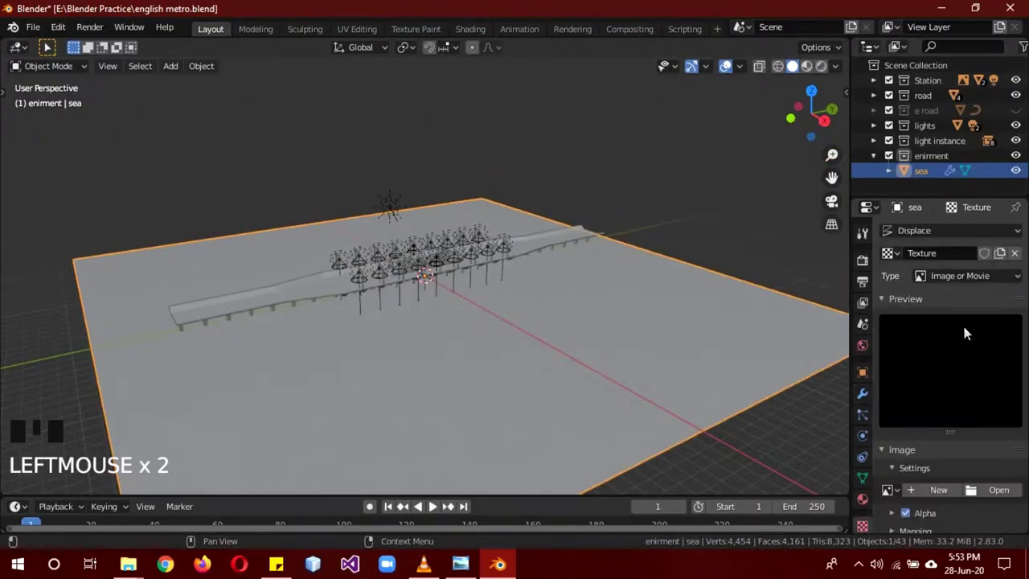
click(958, 273)
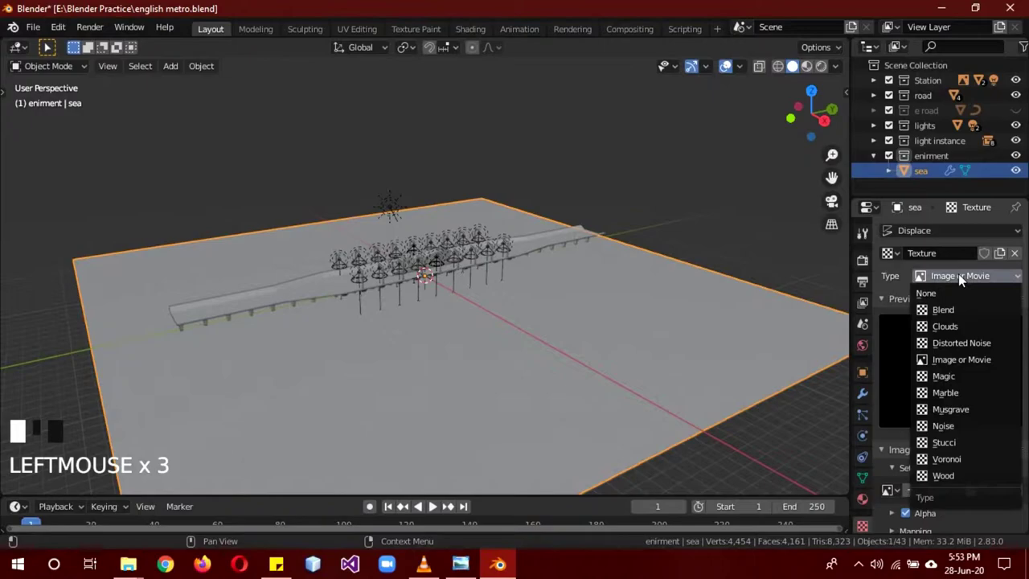
click(954, 325)
middle_drag(765, 308, 721, 296)
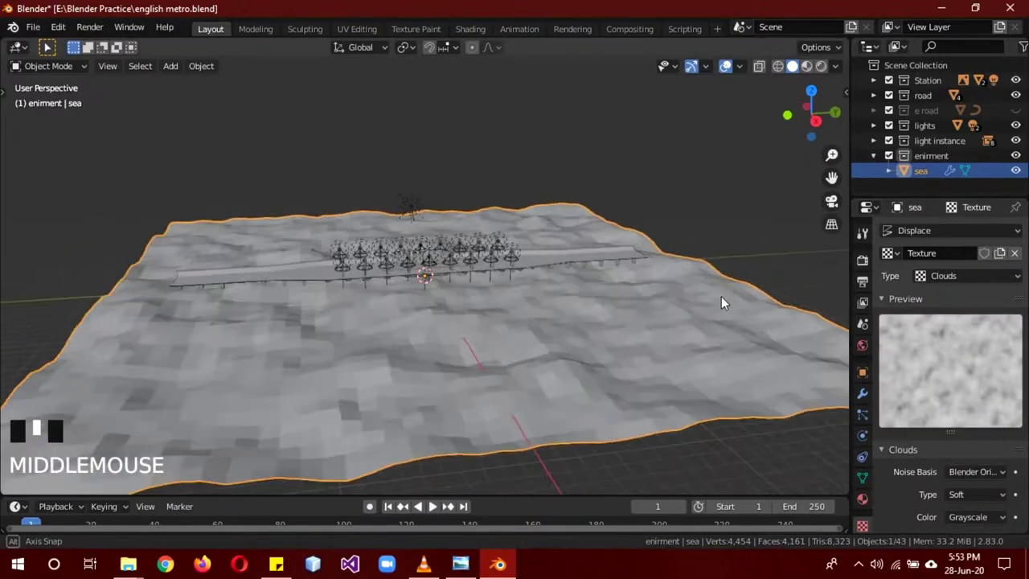
right_drag(701, 157, 675, 154)
scroll(670, 257, up, 3)
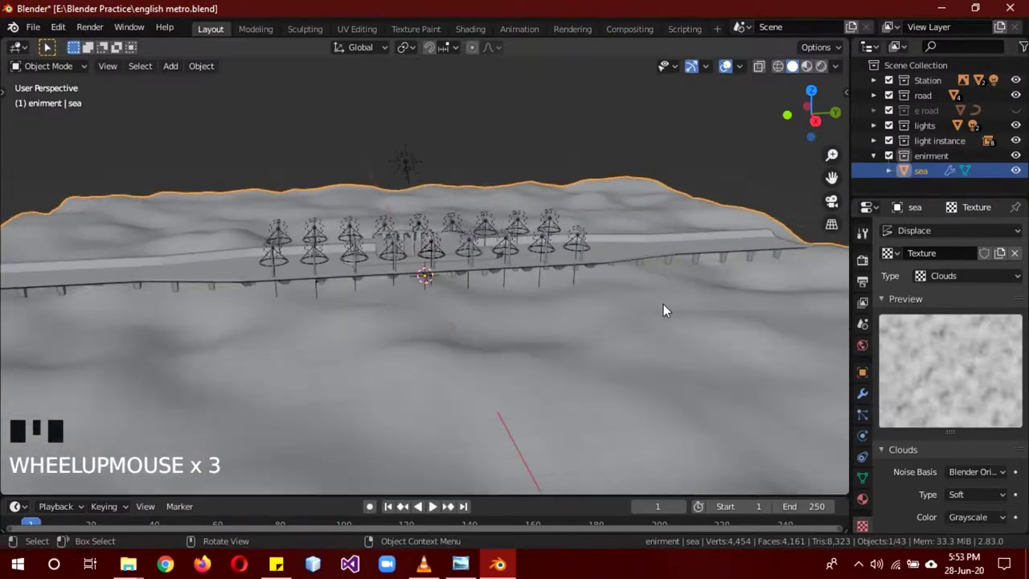
mouse_move(663, 304)
middle_down()
mouse_move(658, 275)
mouse_move(613, 287)
mouse_move(727, 312)
middle_up()
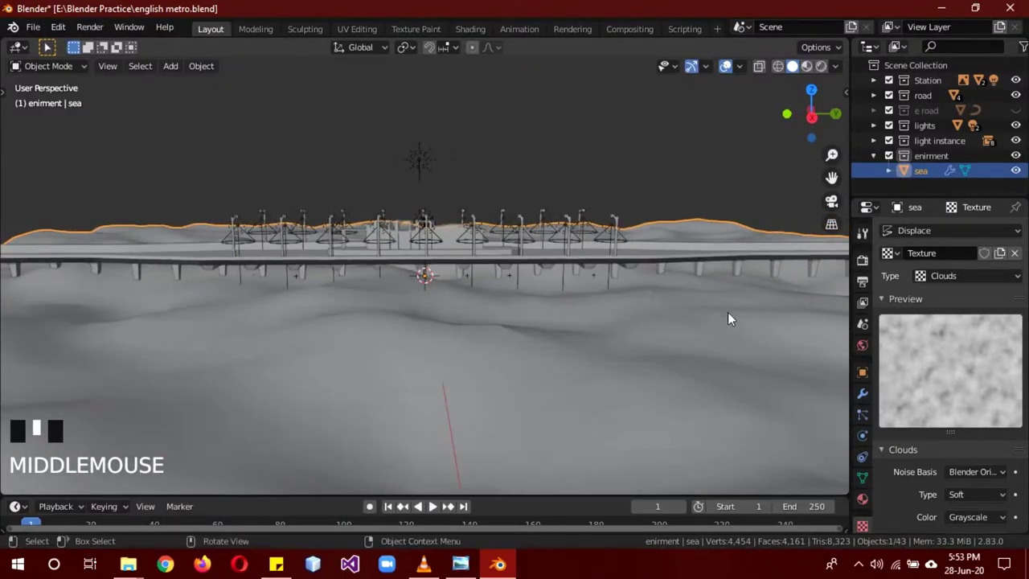
Inspect the displaced terrain from front, side and perspective views
click(863, 394)
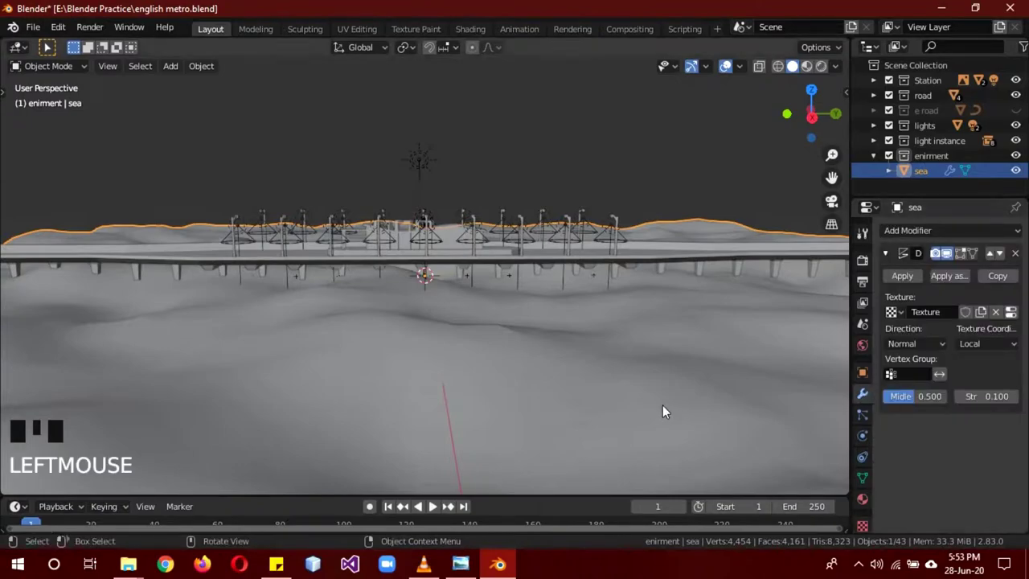
mouse_move(653, 371)
middle_down()
mouse_move(632, 383)
mouse_move(656, 369)
middle_up()
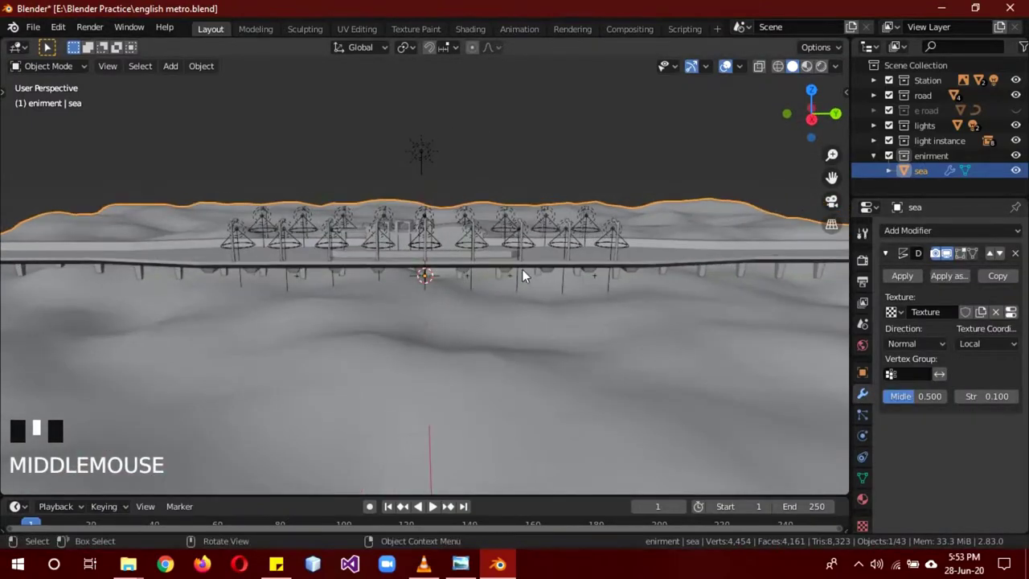
key(KP_1)
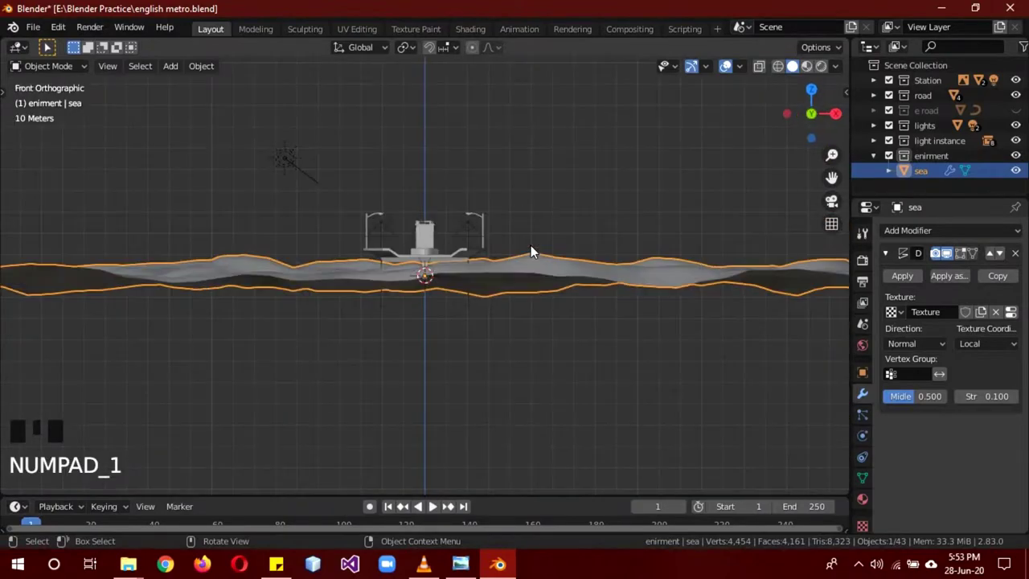
key(KP_3)
middle_drag(589, 223, 583, 251)
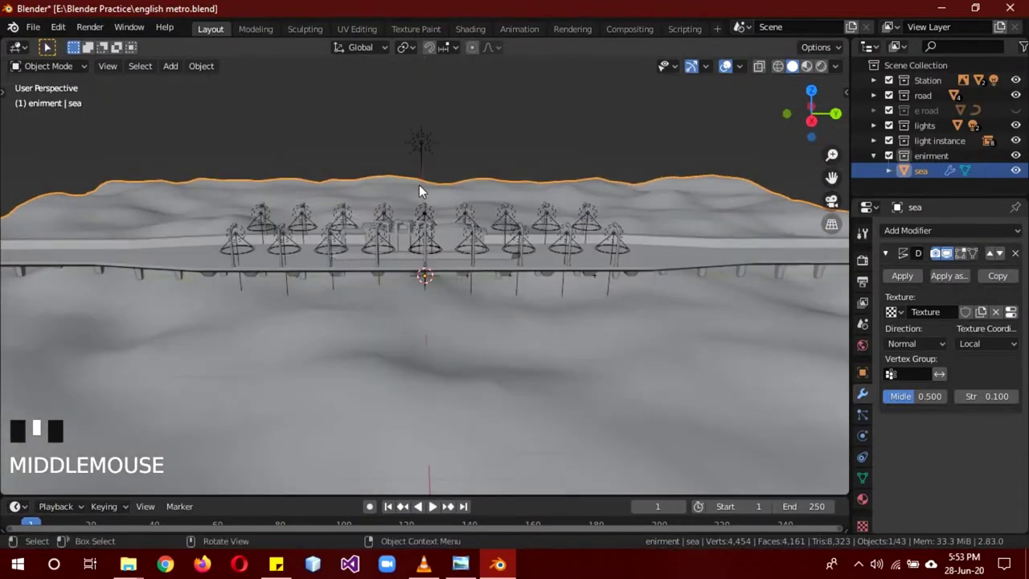
Add a UV sphere, scale it by 50 and shade it smooth
key(shift+a)
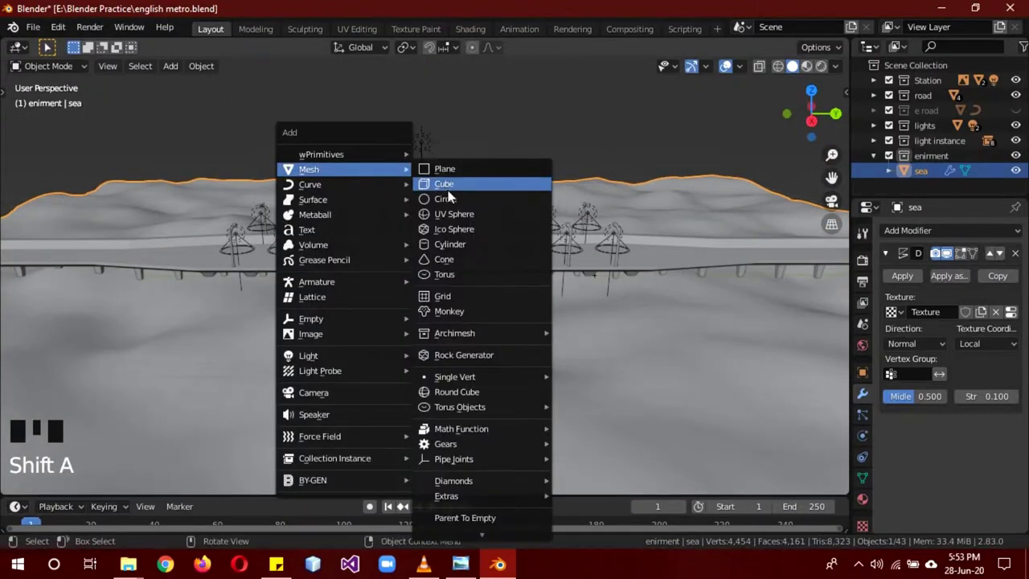
click(463, 207)
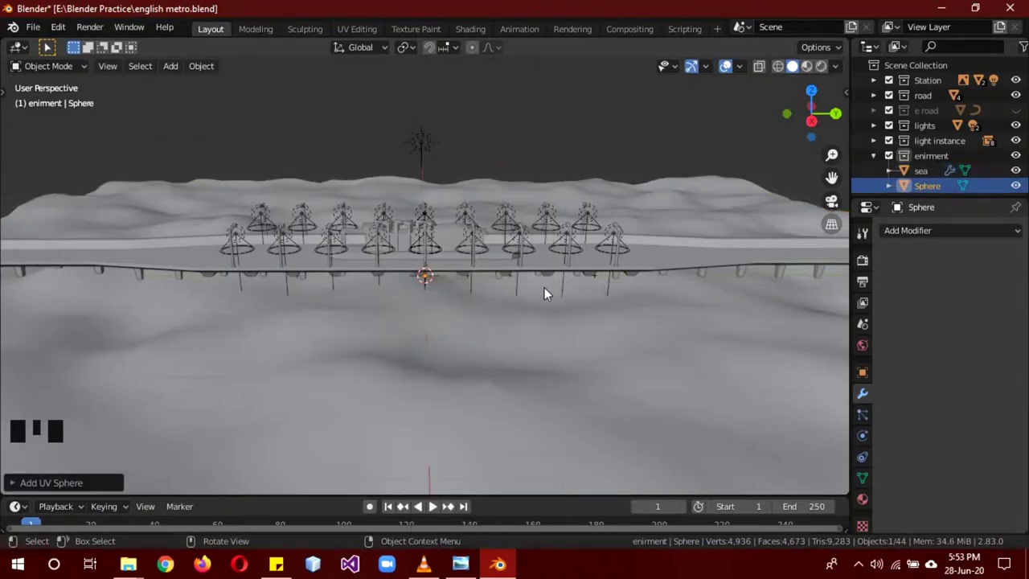
text(s50)
key(Return)
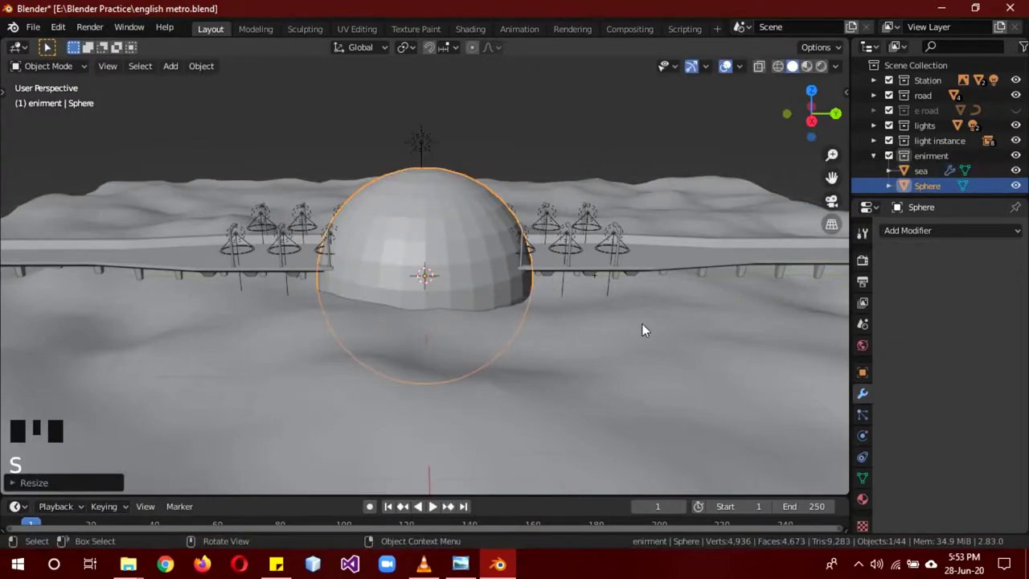
right_click(618, 121)
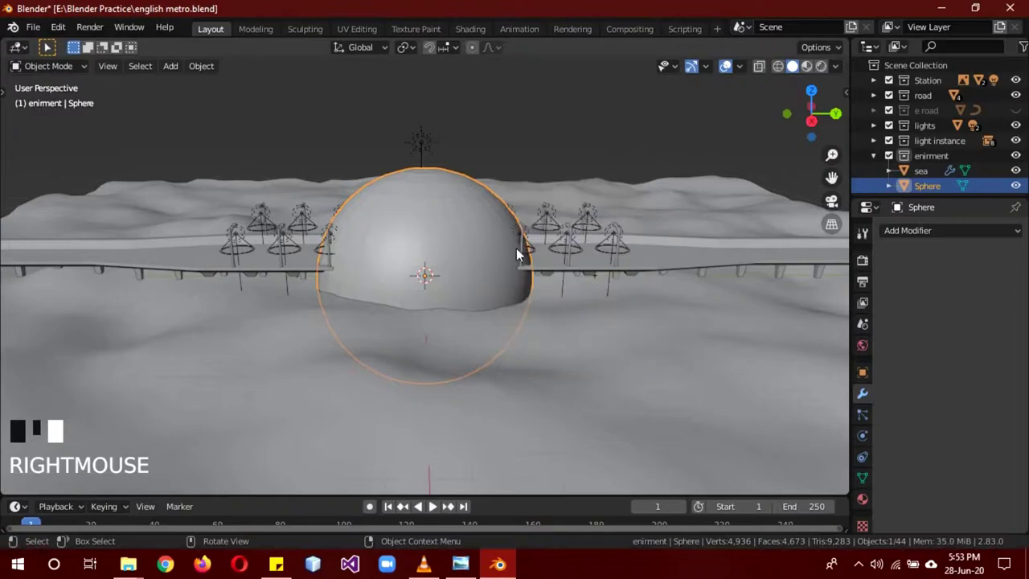
Move the sphere along X to the far side of the terrain
mouse_move(611, 293)
middle_down()
mouse_move(634, 298)
mouse_move(532, 295)
middle_up()
scroll(540, 316, down, 3)
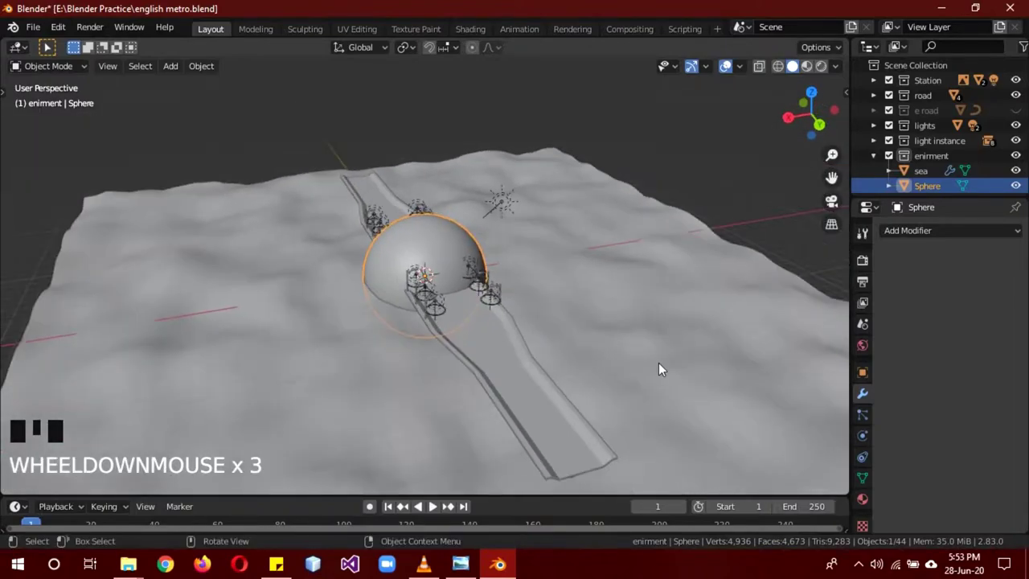
key(g)
key(x)
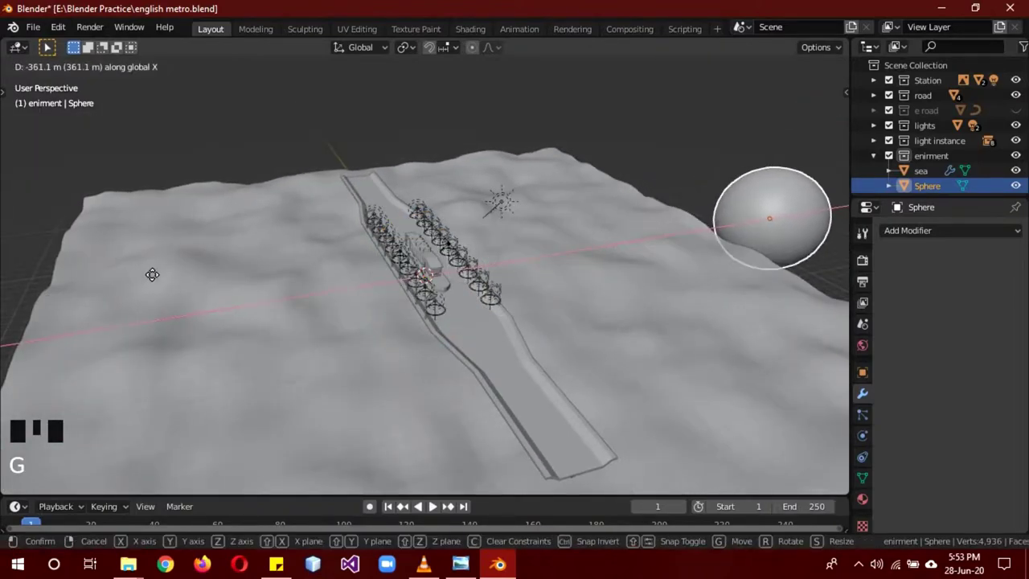
click(152, 274)
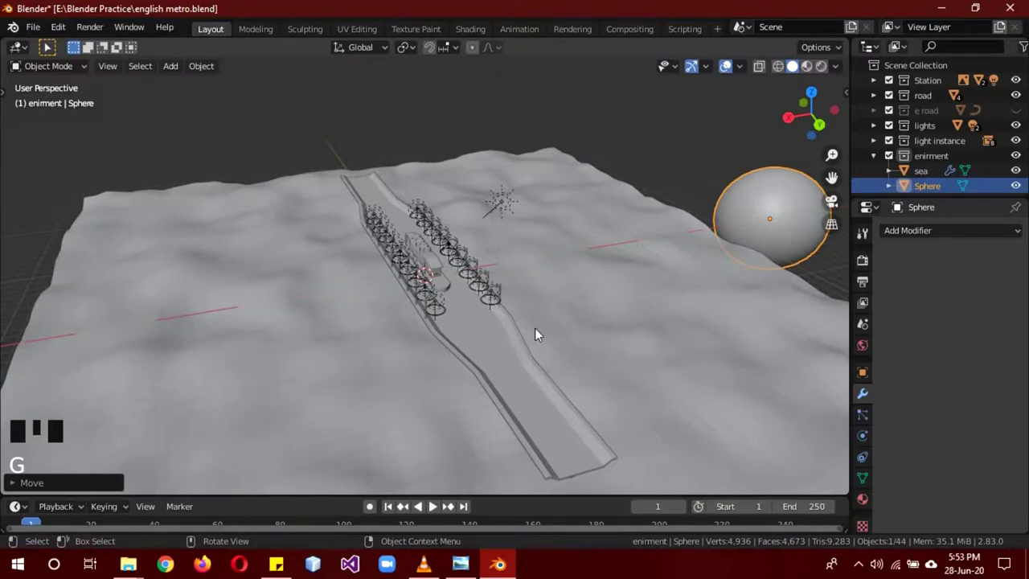
Give the sphere a new material named 'sun'
click(861, 498)
click(942, 296)
click(919, 231)
double_click(919, 233)
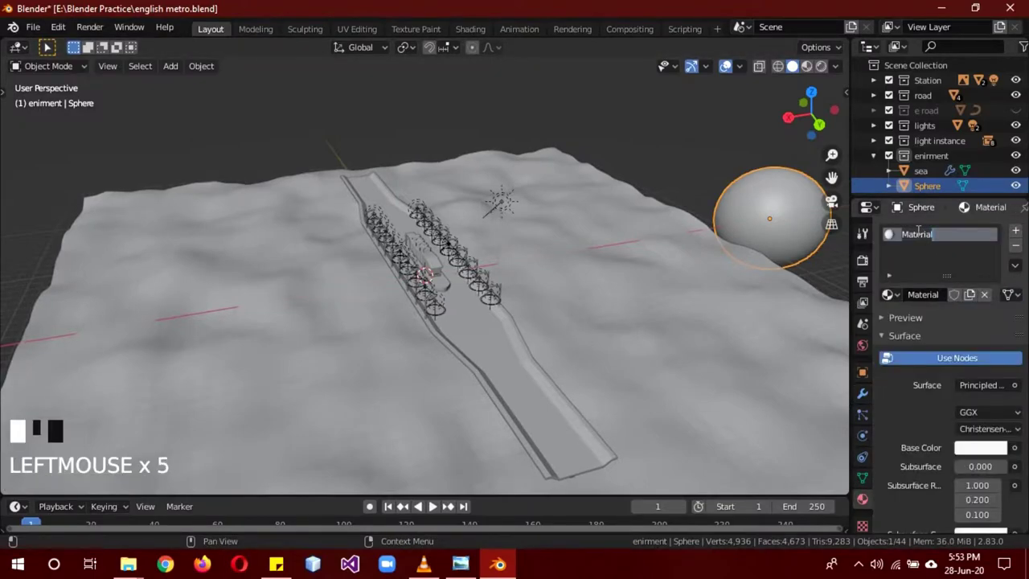
text(sun)
key(Return)
Make the sun material an orange Emission shader with strength 5
click(975, 384)
click(852, 86)
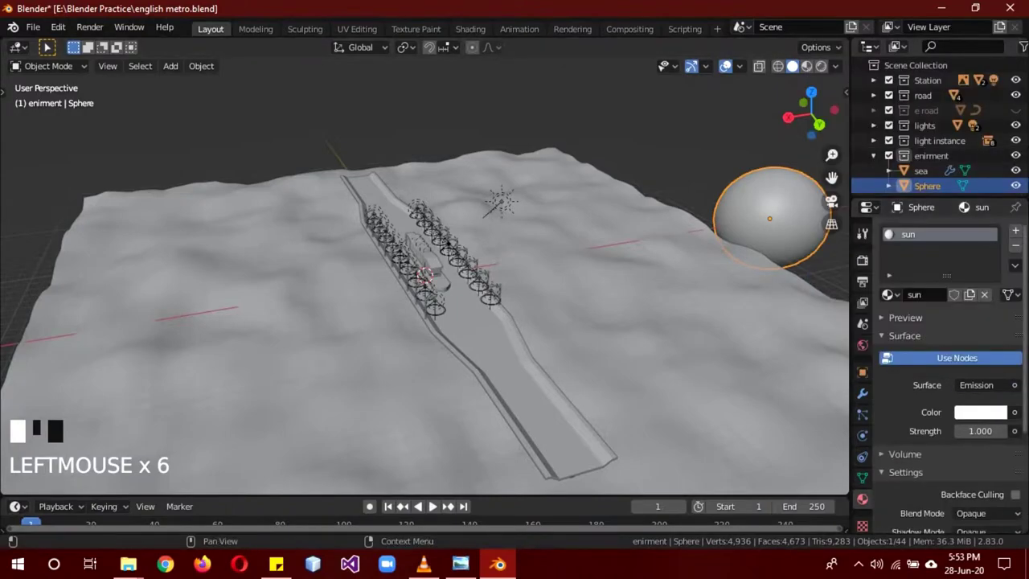
click(979, 412)
drag(922, 301, 899, 329)
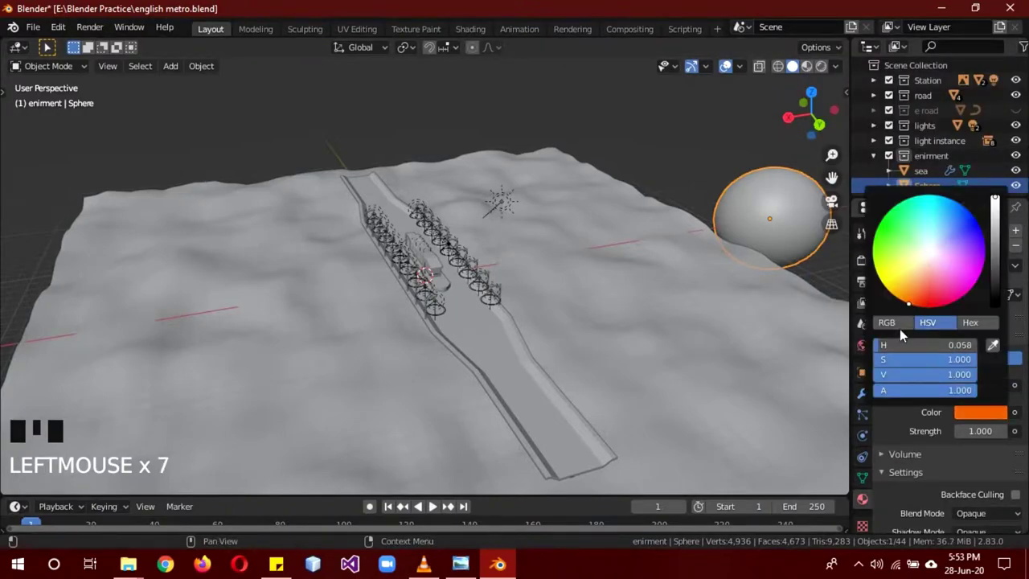
click(976, 430)
text(5)
key(Return)
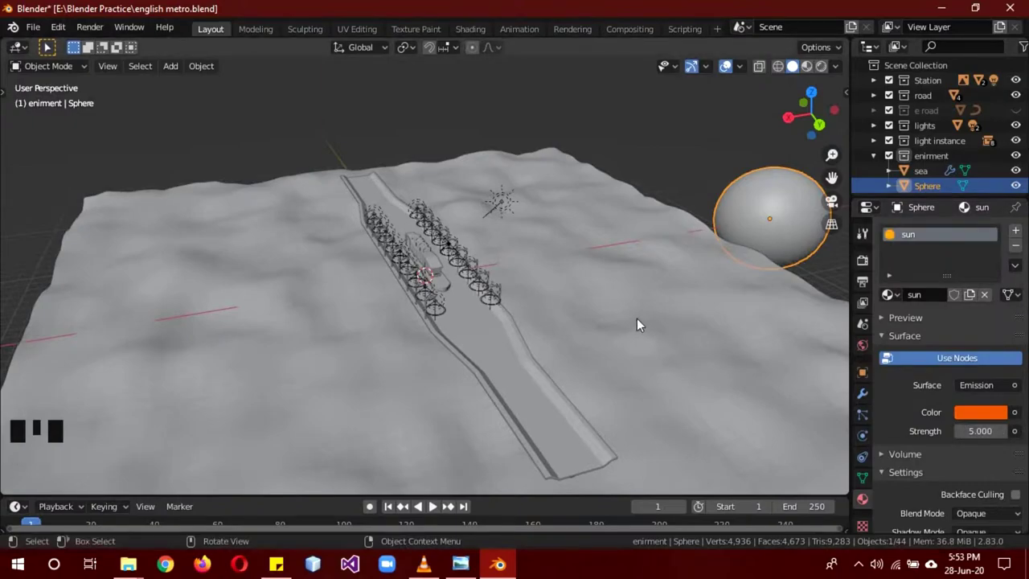
middle_drag(619, 321, 657, 318)
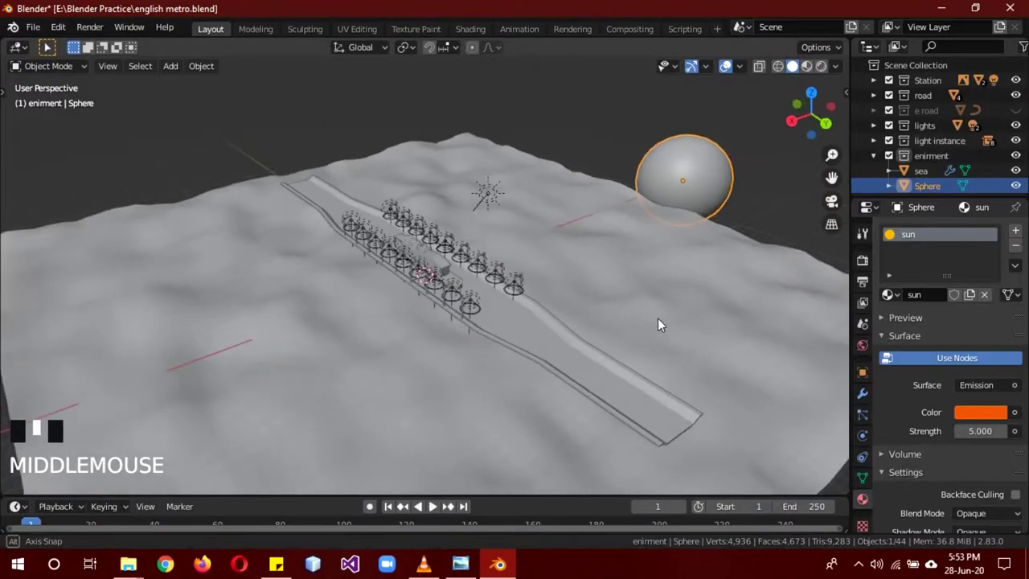
middle_drag(518, 304, 560, 295)
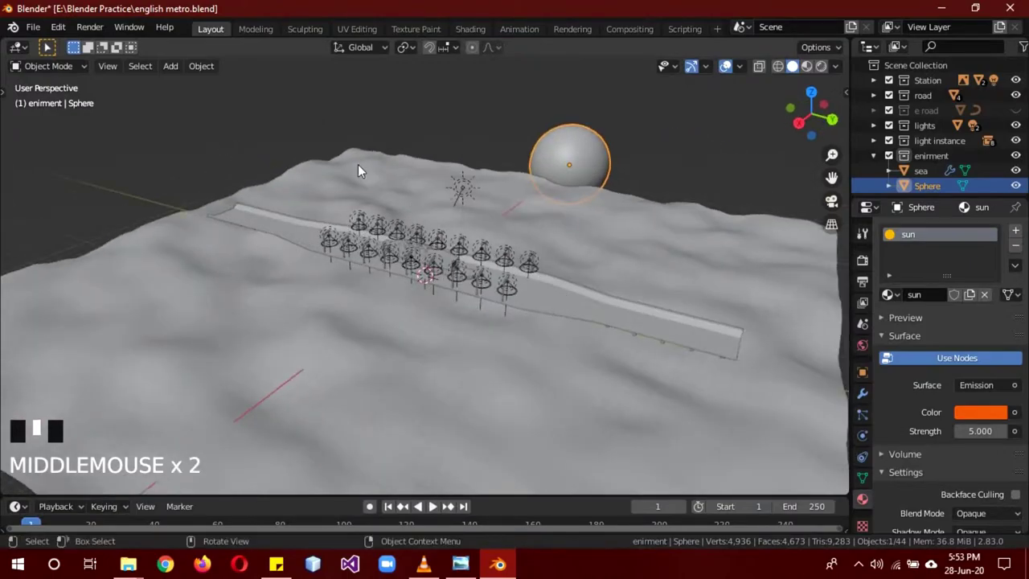
Add a cylinder and scale it up over the bridge
key(shift+a)
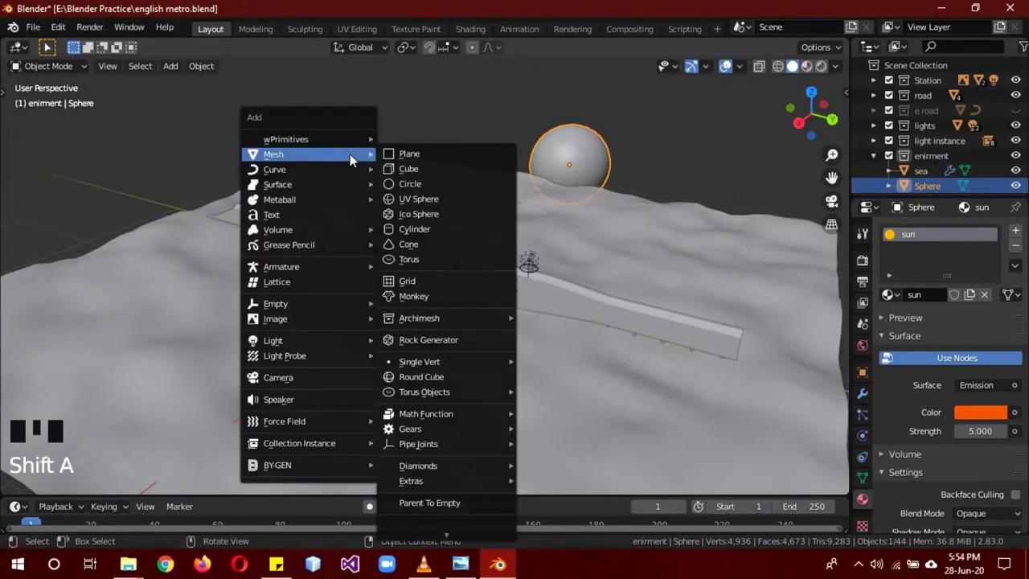
click(414, 228)
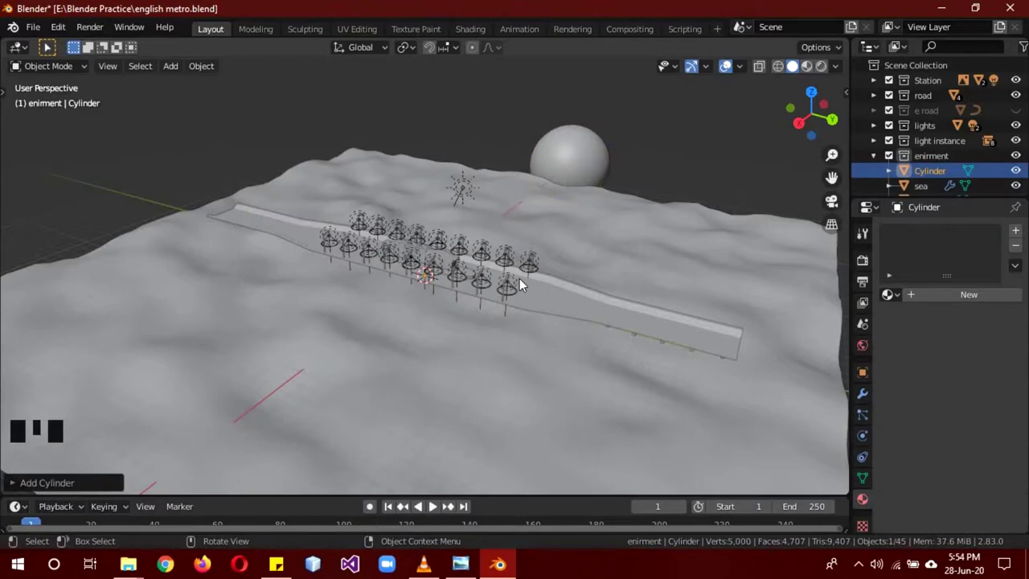
click(74, 481)
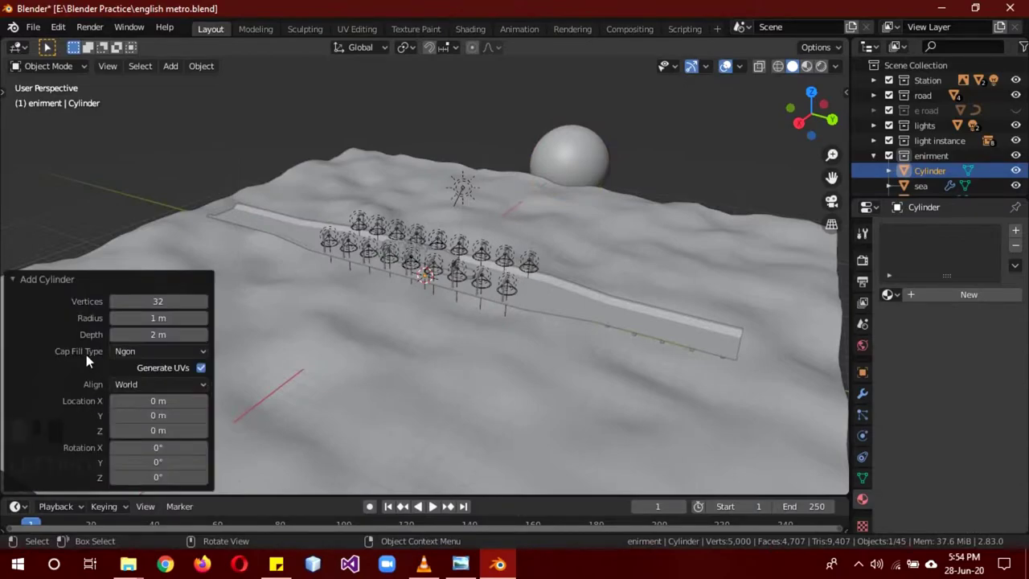
click(62, 280)
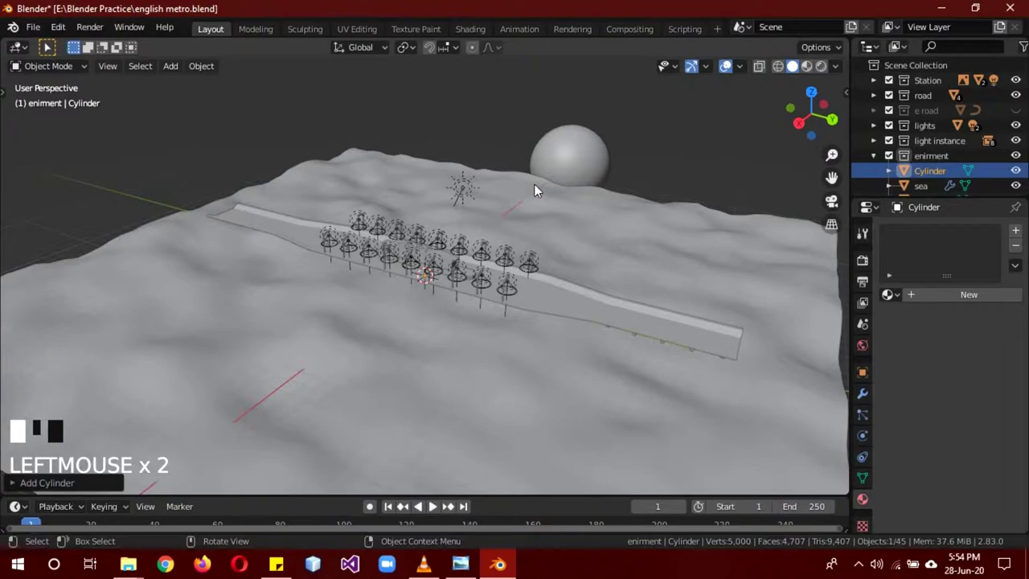
key(s)
text(50)
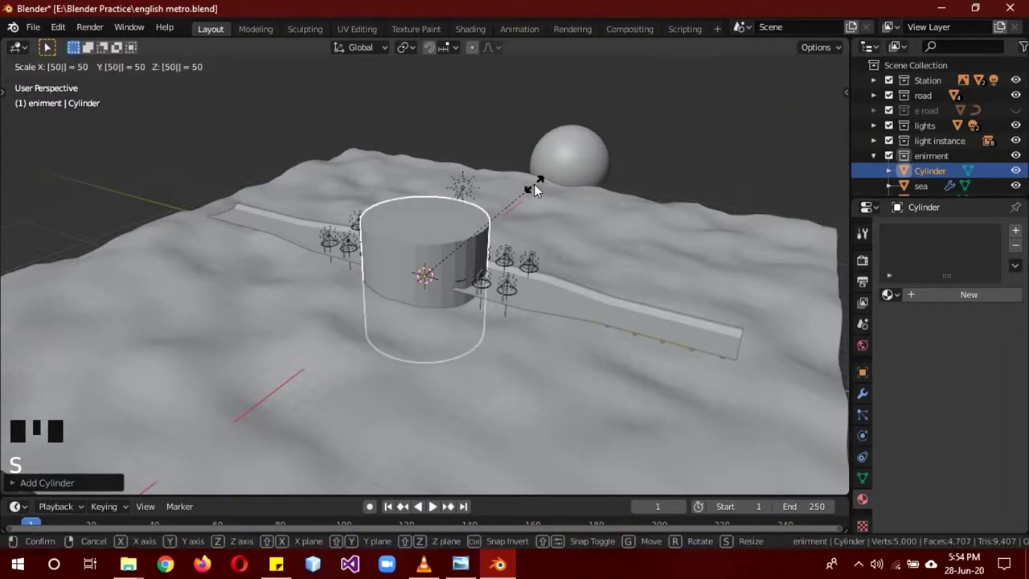
click(533, 190)
Delete the cylinder's top and bottom cap faces in Edit Mode
key(Tab)
click(443, 214)
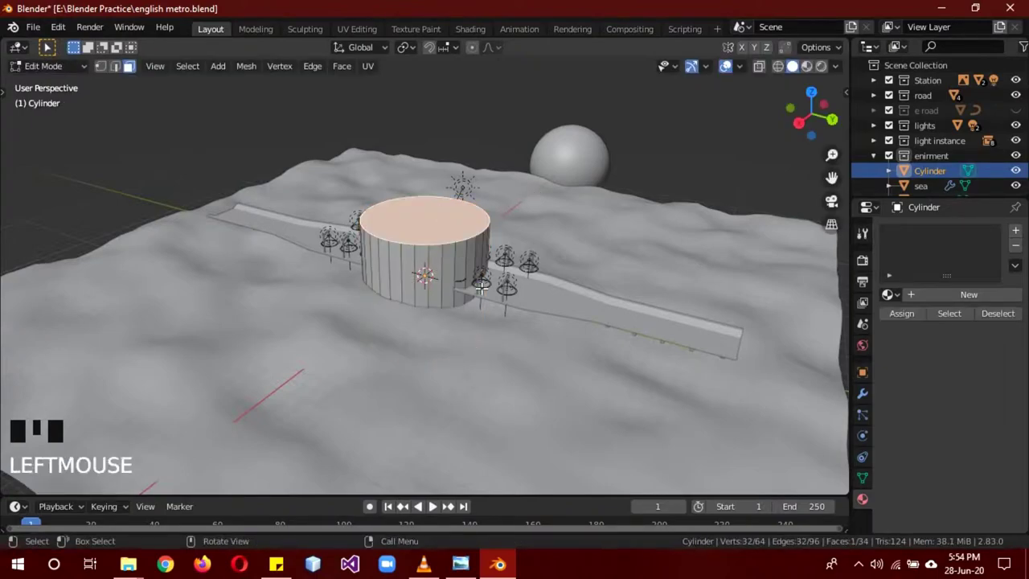
mouse_move(444, 214)
middle_down()
mouse_move(494, 185)
mouse_move(443, 268)
middle_up()
shift+click(433, 301)
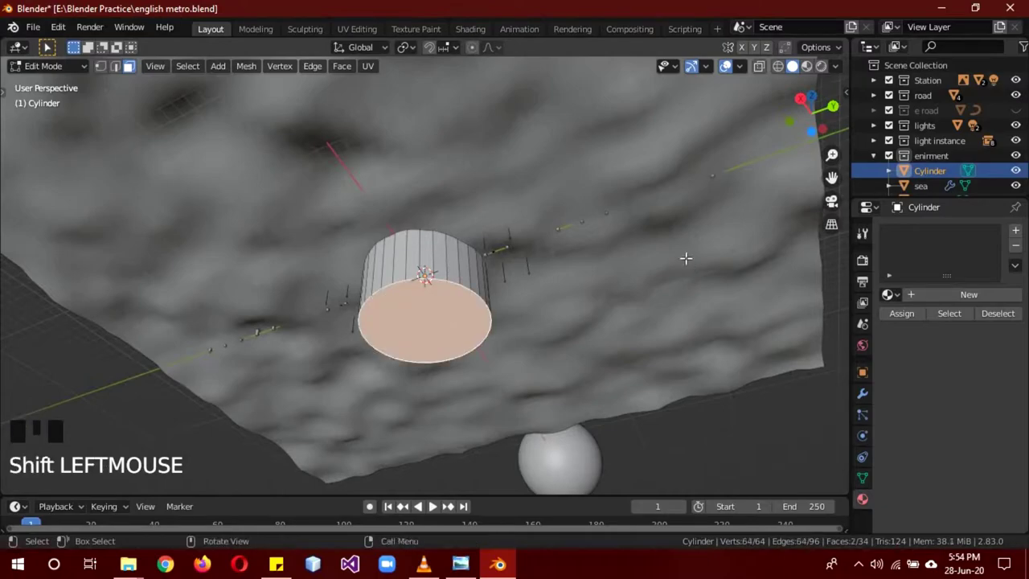
key(x)
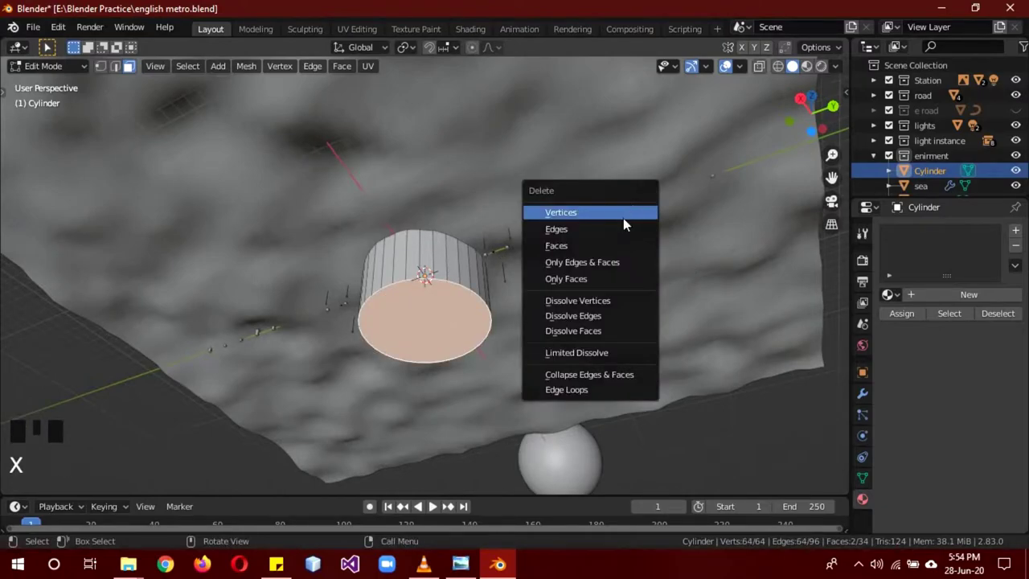
click(596, 246)
mouse_move(596, 246)
middle_down()
mouse_move(609, 284)
mouse_move(602, 319)
middle_up()
Scale the open cylinder up twice in Object Mode
key(Tab)
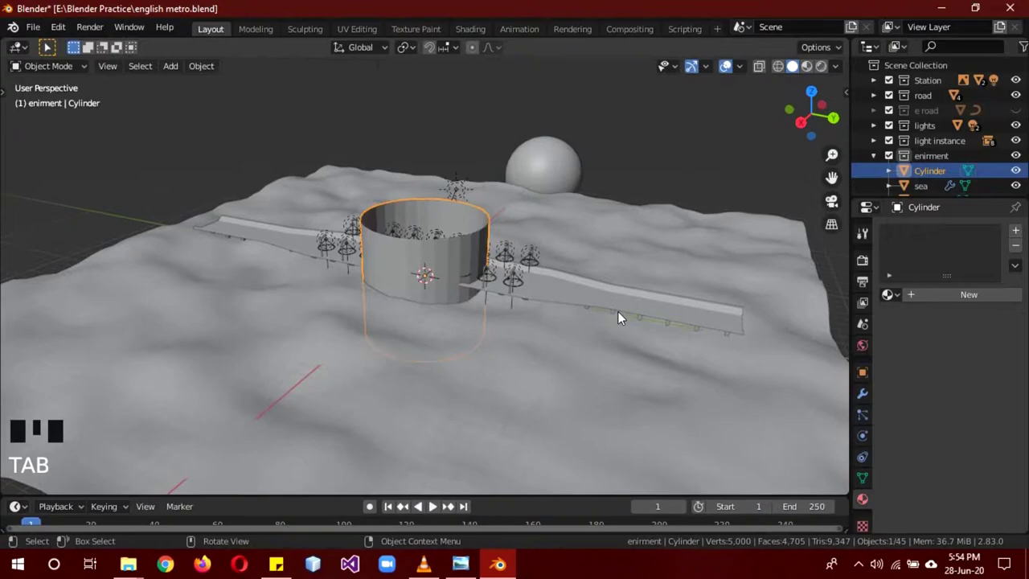
right_click(604, 157)
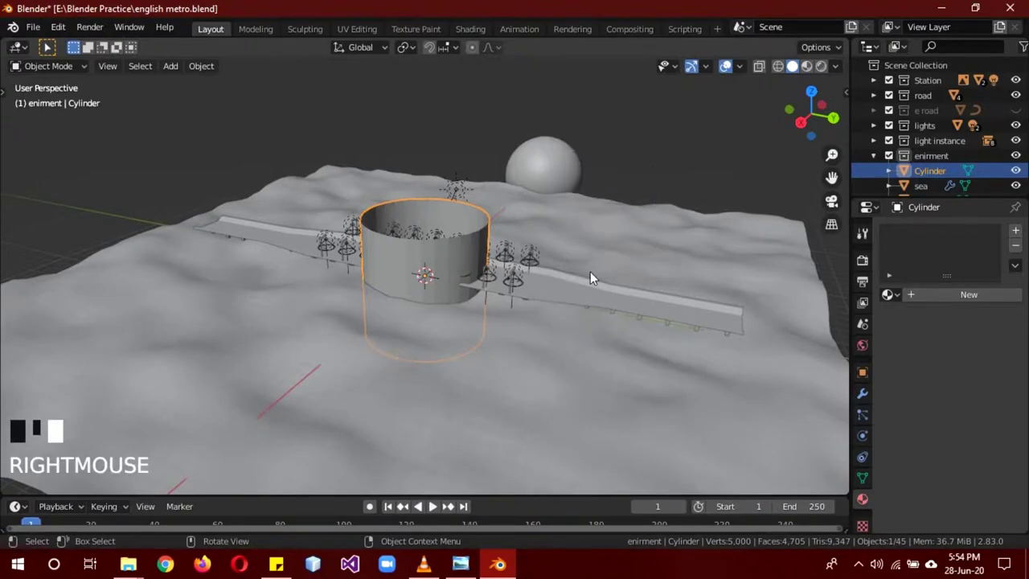
key(s)
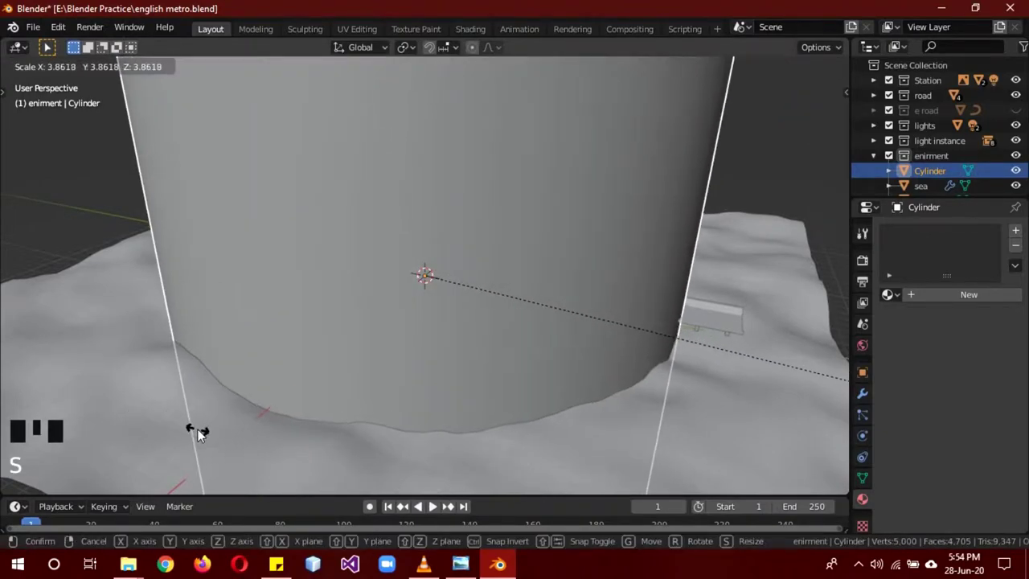
click(197, 429)
key(s)
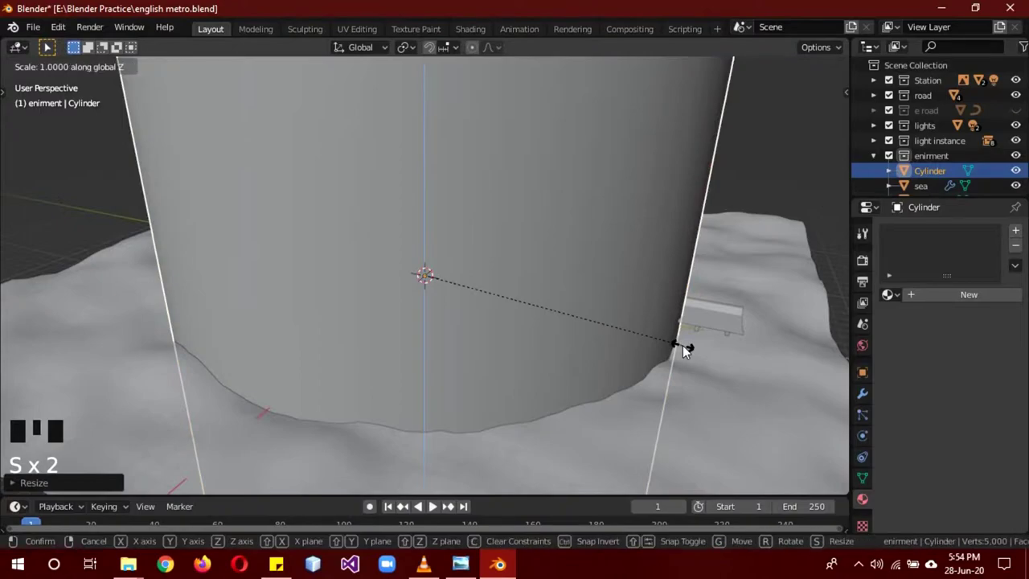
click(770, 361)
scroll(723, 357, down, 3)
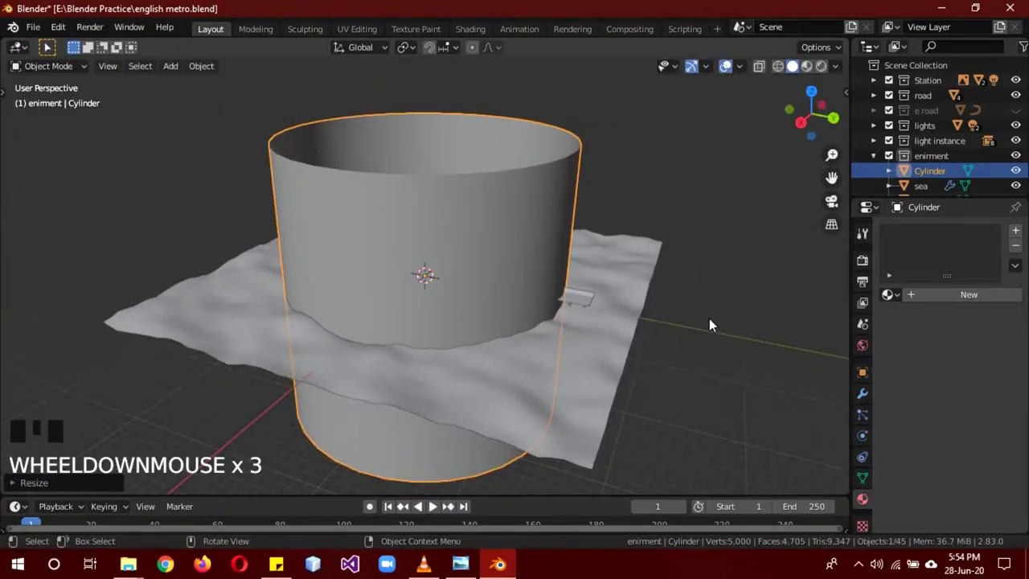
Stretch the cylinder taller along Z
key(s)
key(z)
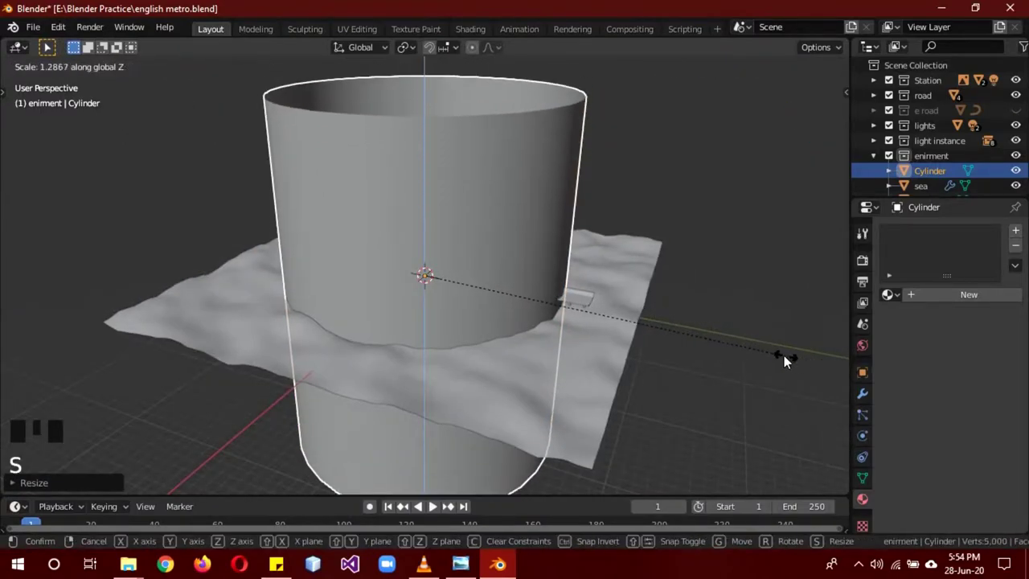
click(738, 331)
key(Tab)
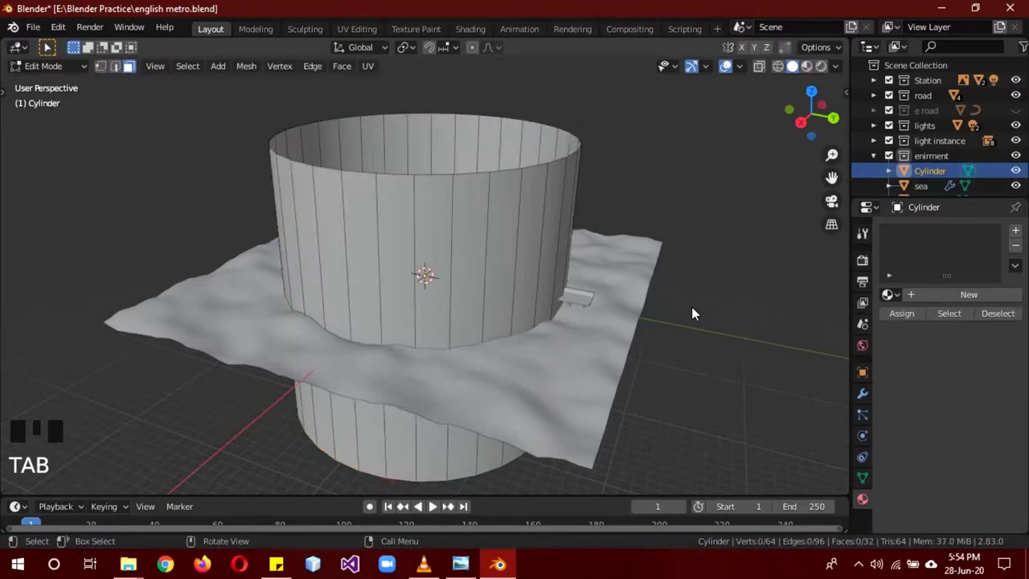
key(a)
key(s)
click(684, 306)
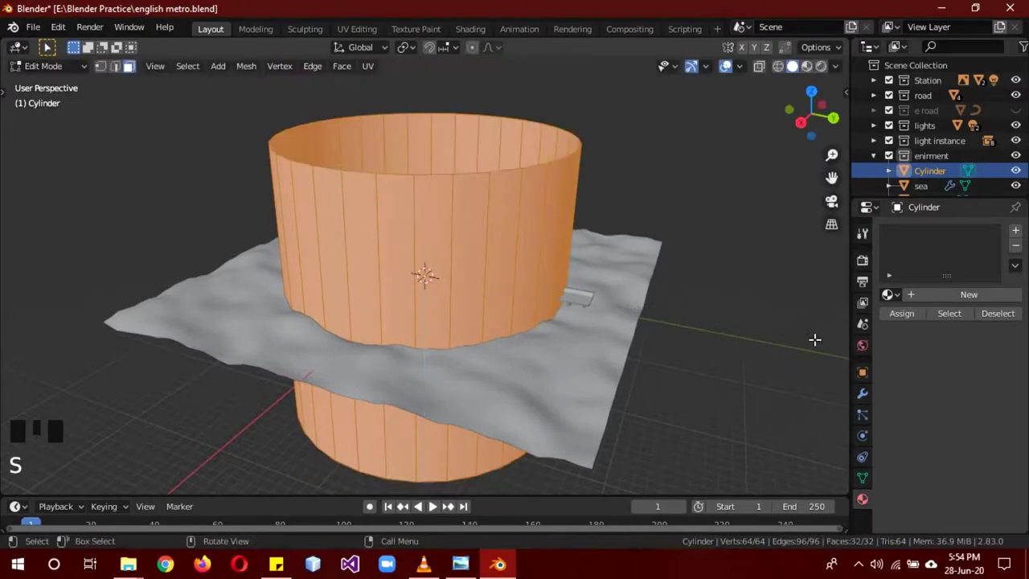
key(Tab)
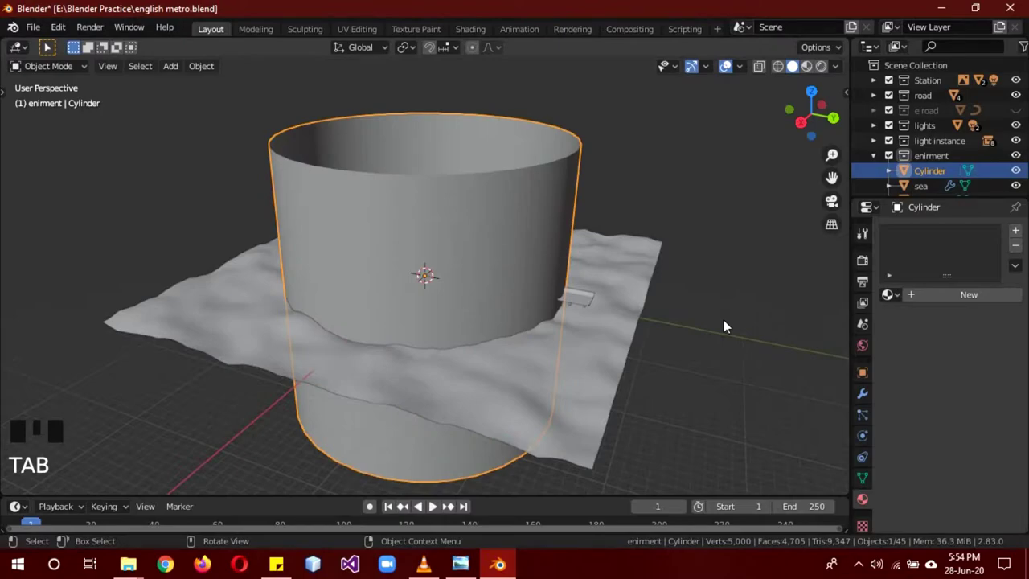
Enlarge the cylinder again to about 2.18 times, then resize once more
key(s)
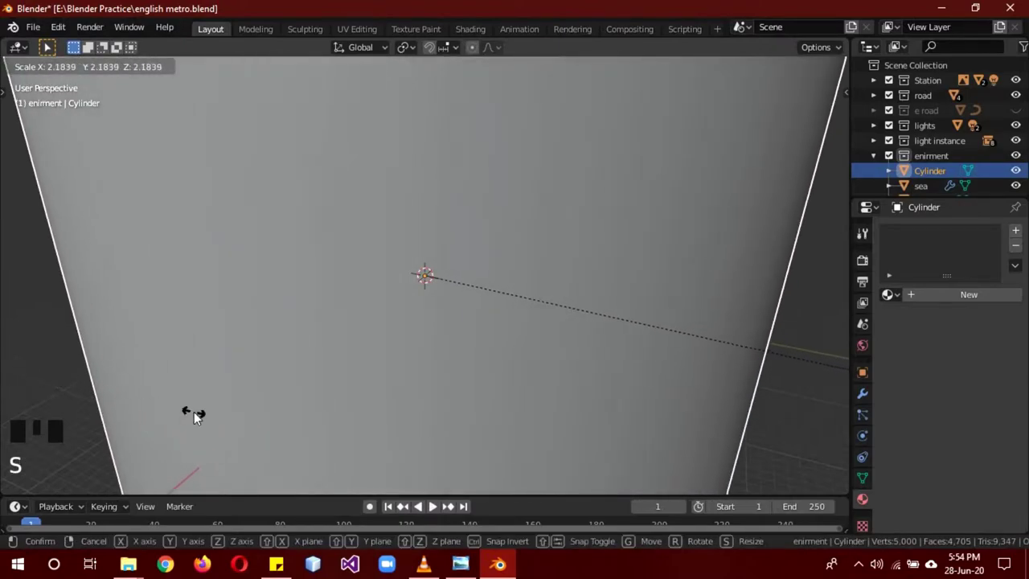
click(194, 412)
scroll(390, 413, down, 5)
scroll(419, 418, up, 4)
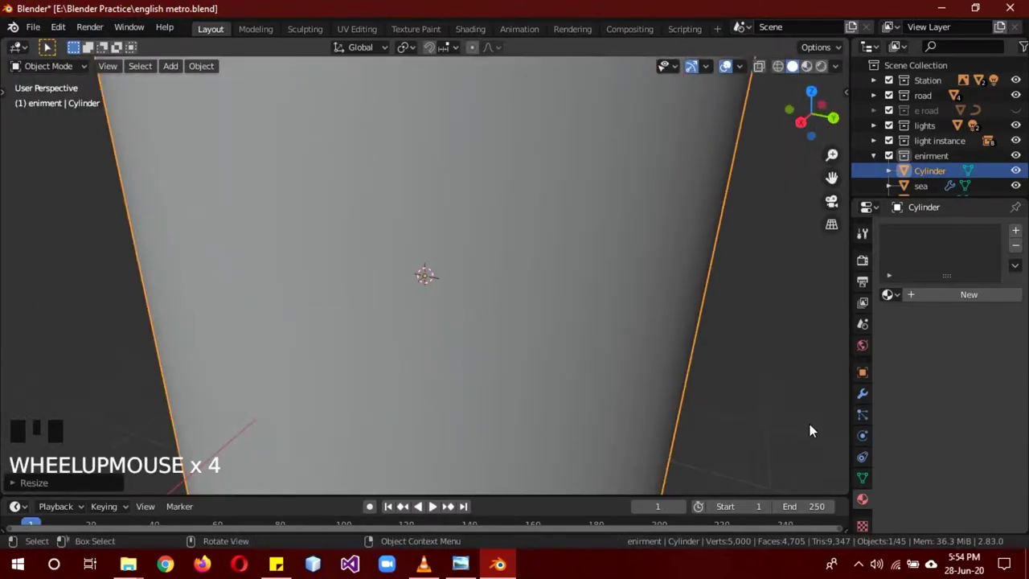
key(s)
click(643, 366)
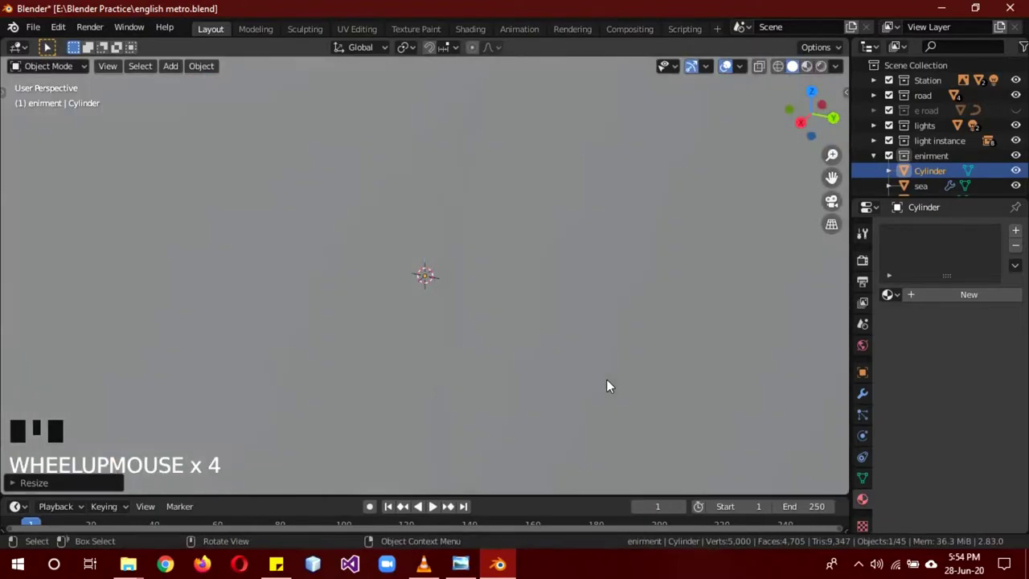
scroll(607, 381, up, 3)
mouse_move(576, 406)
middle_down()
mouse_move(642, 348)
mouse_move(636, 372)
mouse_move(572, 376)
mouse_move(629, 375)
mouse_move(619, 347)
mouse_move(620, 369)
middle_up()
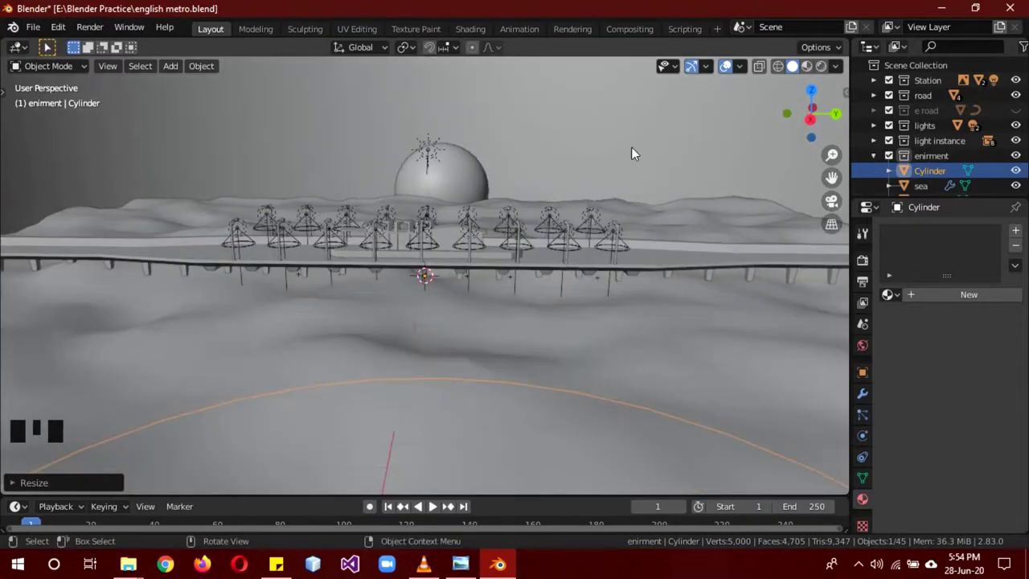
Lift the cylinder slightly so it encloses the whole scene
click(660, 251)
key(g)
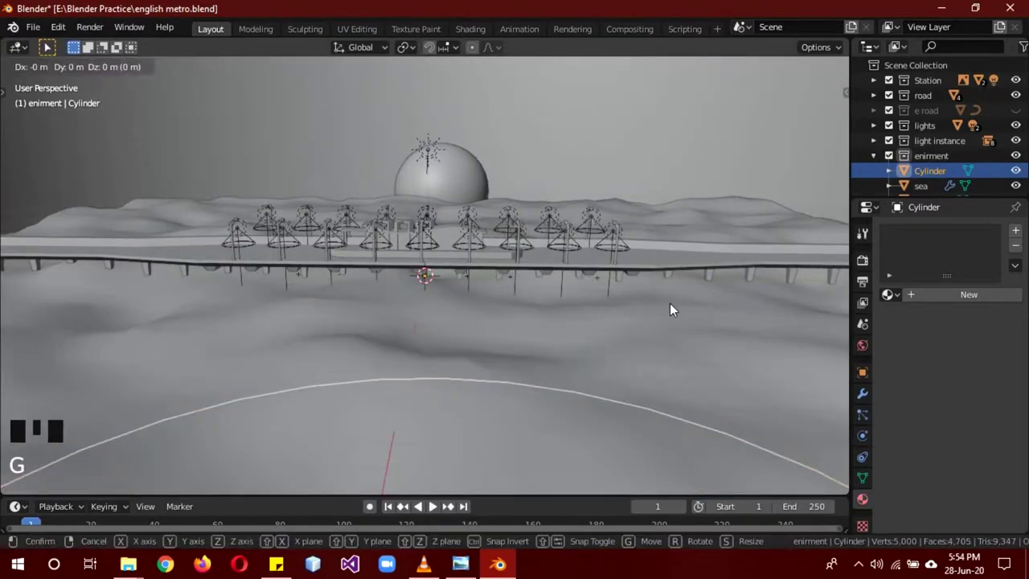
click(661, 273)
mouse_move(661, 273)
middle_down()
mouse_move(642, 277)
mouse_move(601, 328)
mouse_move(604, 112)
middle_up()
scroll(619, 151, down, 4)
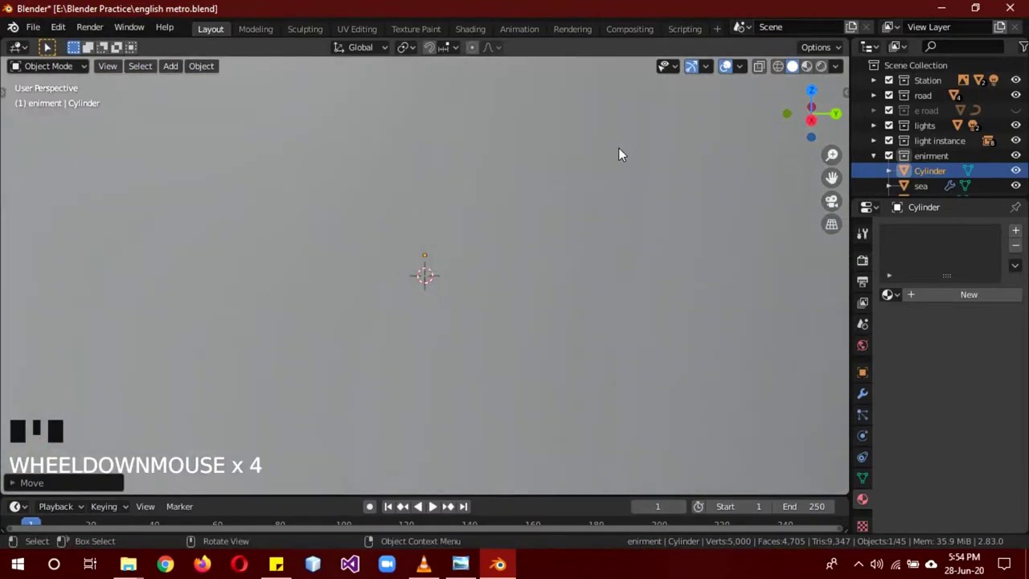
scroll(635, 157, down, 4)
Rename the Cylinder object to 'sky'
double_click(931, 170)
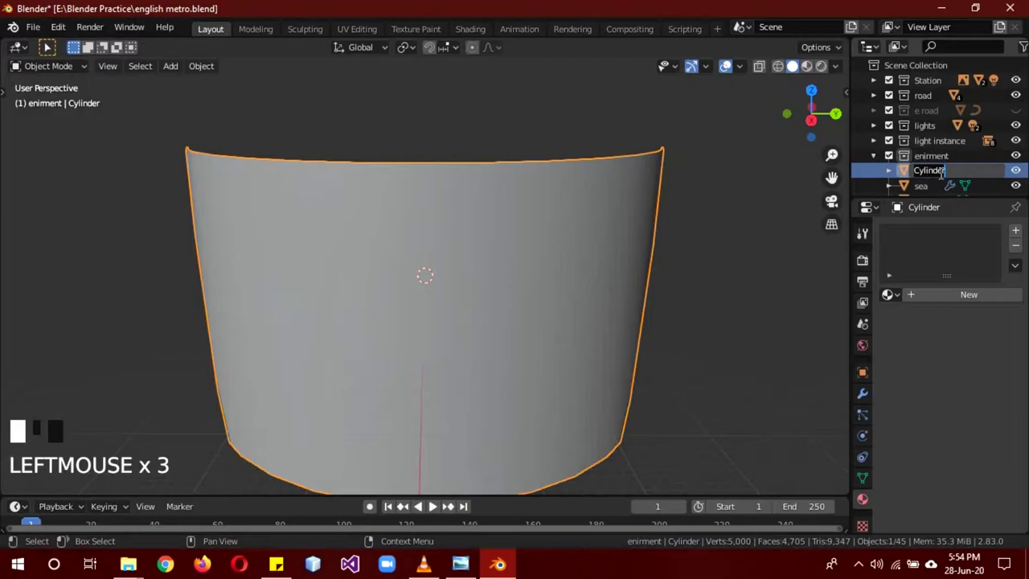
text(sky)
key(Return)
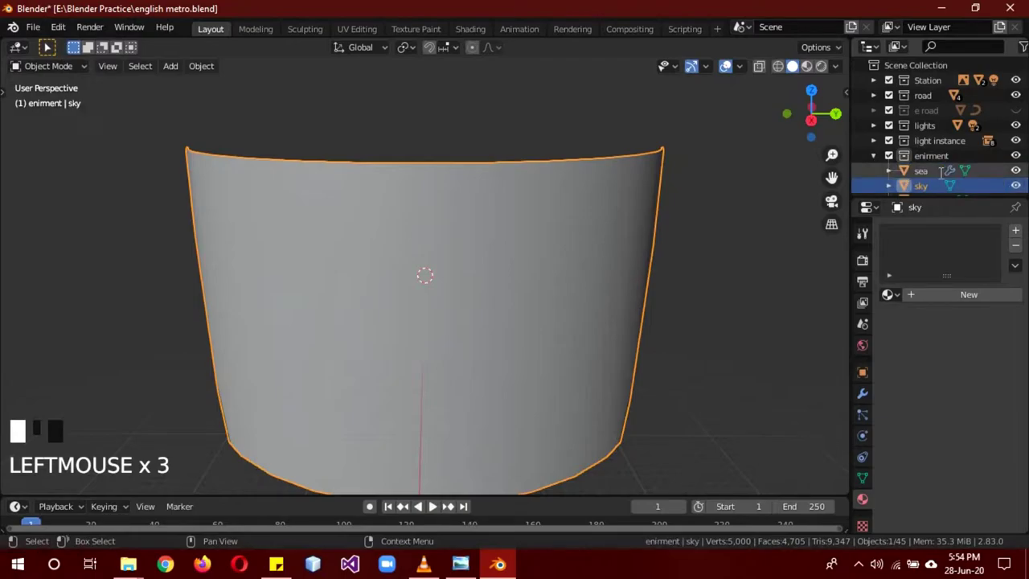
scroll(778, 257, up, 4)
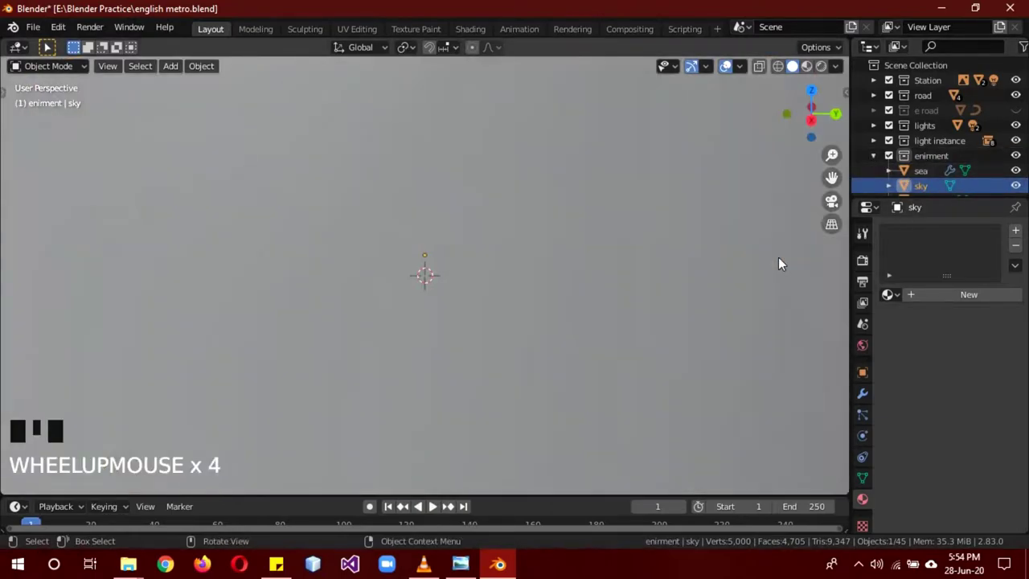
scroll(736, 261, up, 4)
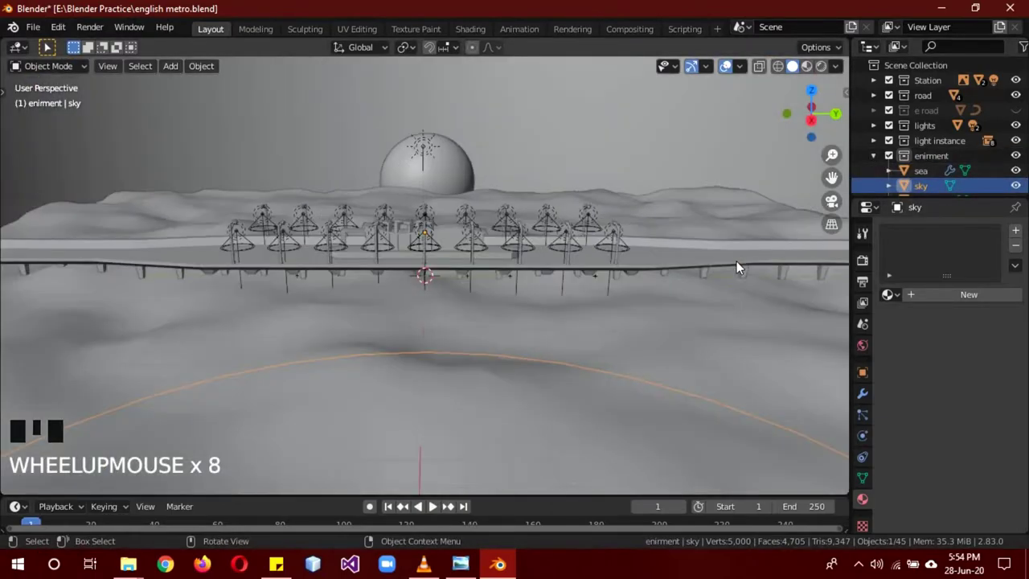
Give the sky object a new material named 'sky'
click(964, 295)
double_click(928, 234)
text(sky)
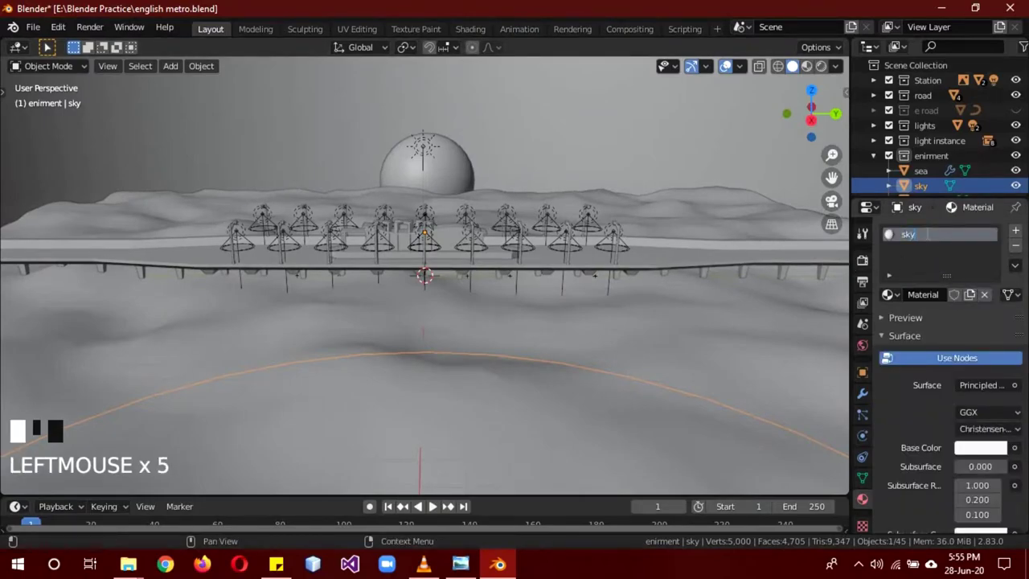
key(Return)
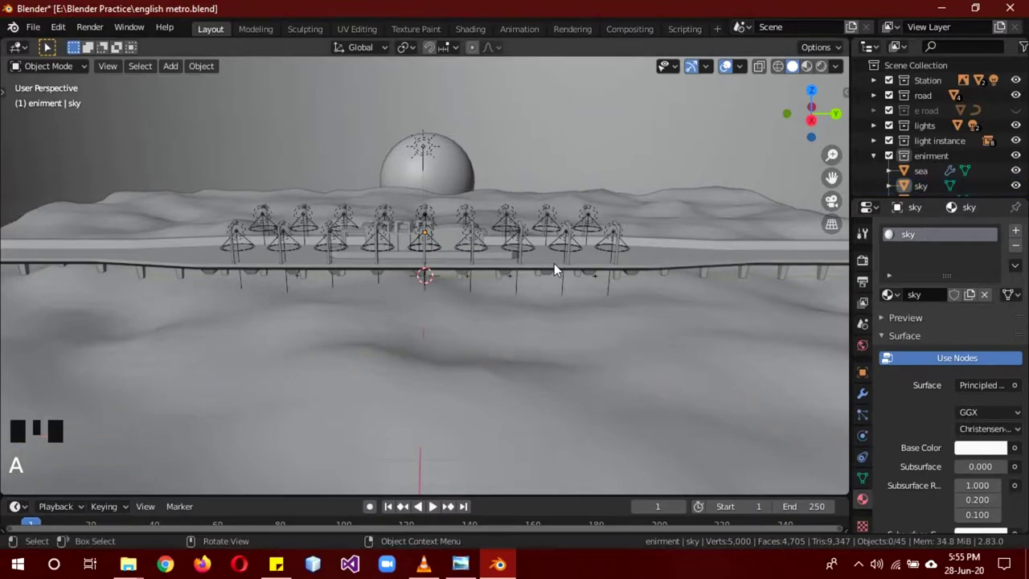
middle_drag(554, 265, 522, 280)
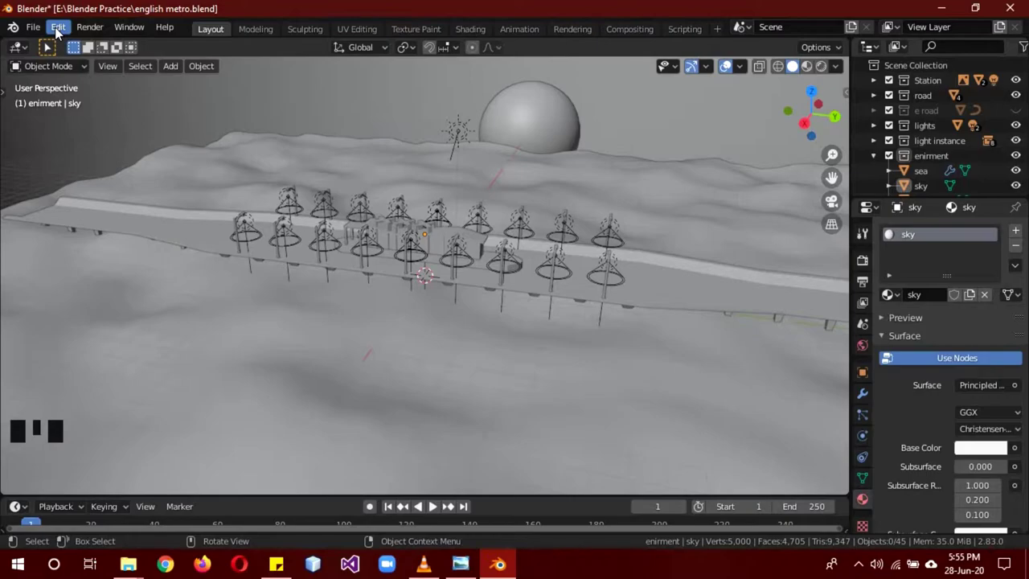
Hide the Station, road and lights collections in the outliner
click(1015, 81)
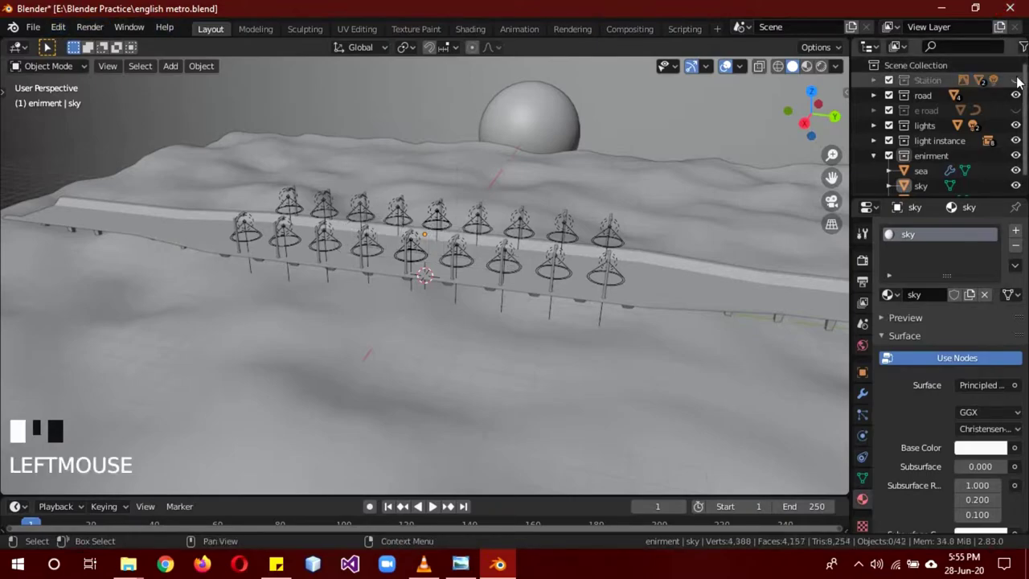
click(1015, 95)
click(1015, 126)
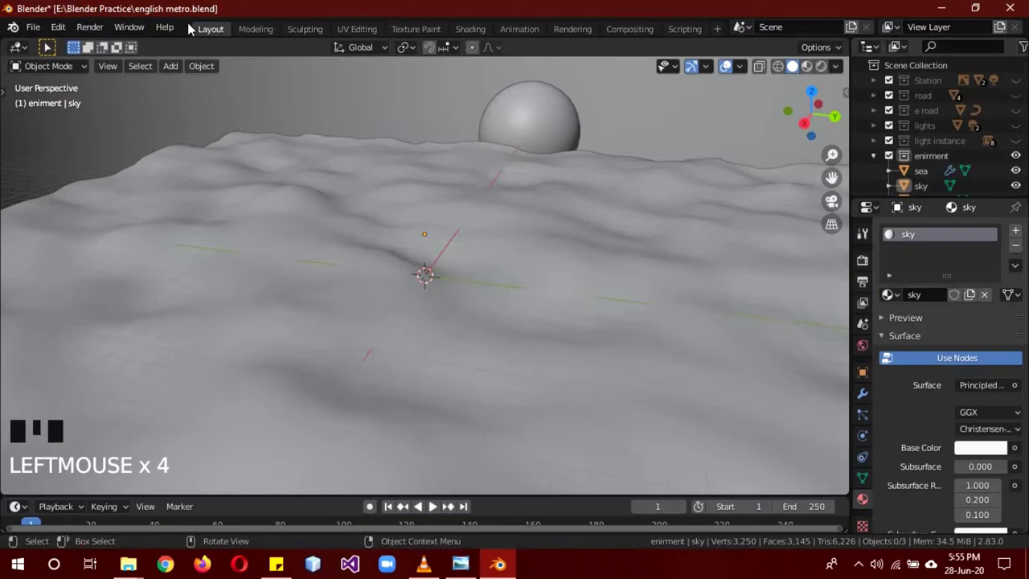
Search add-ons for 'land', enable Add Mesh: A.N.T.Landscape, and close Preferences
click(58, 28)
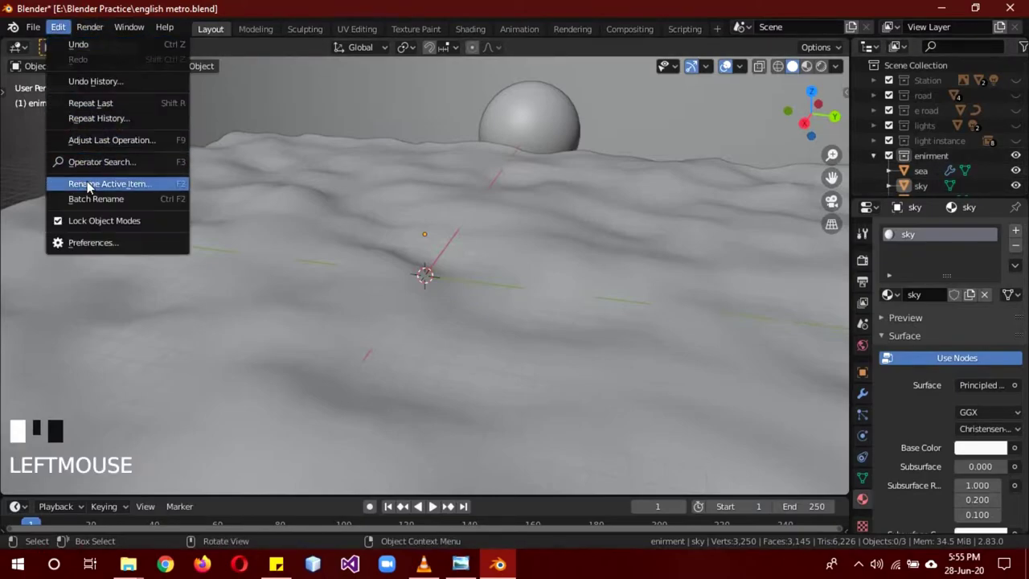
click(101, 245)
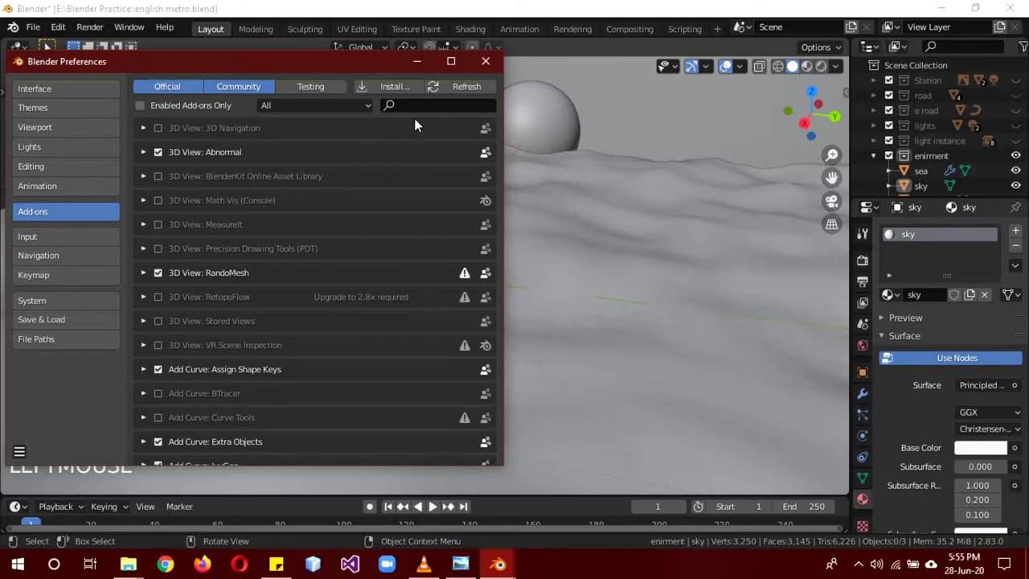
click(420, 106)
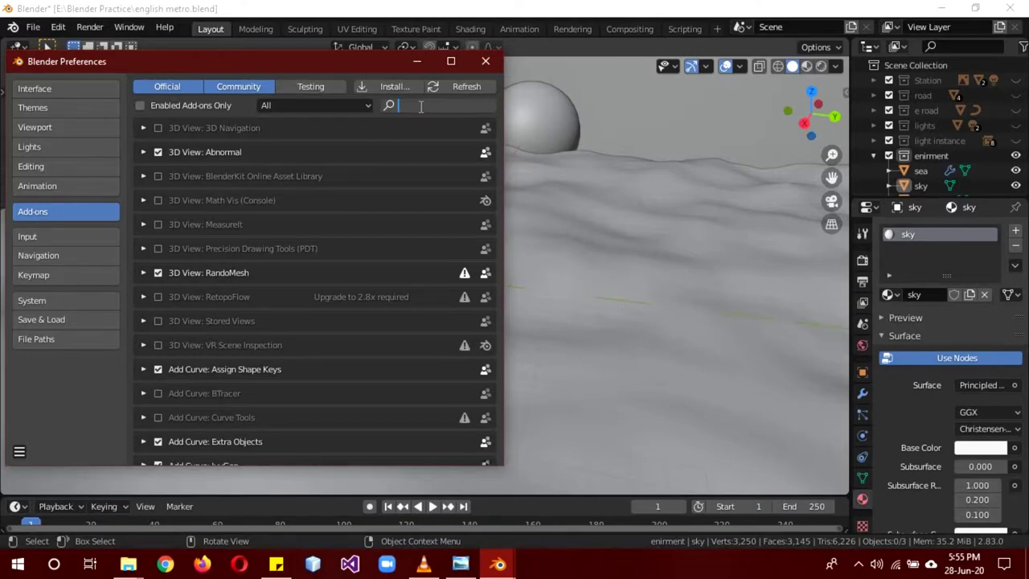
text(land)
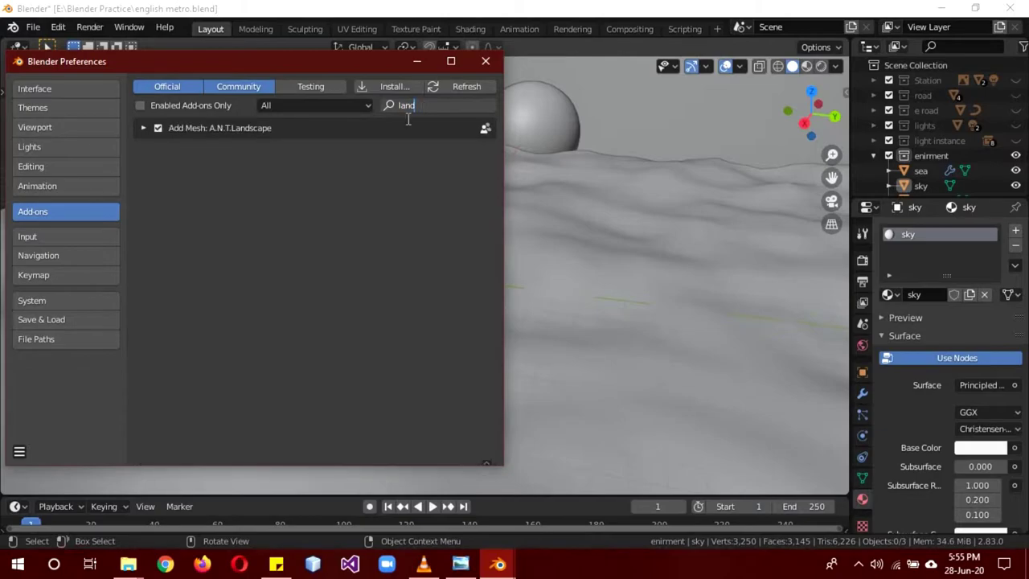
key(Return)
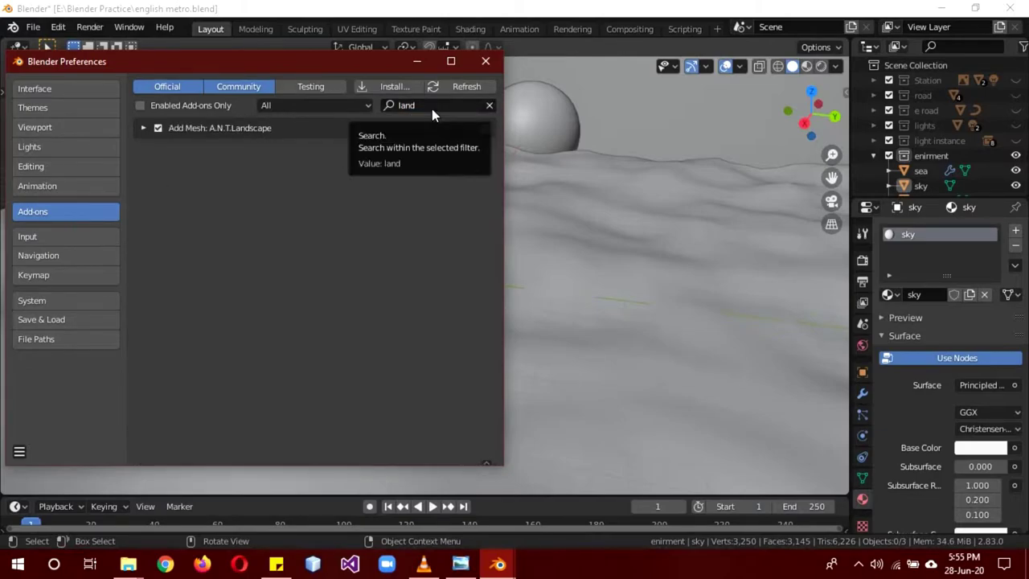
click(157, 131)
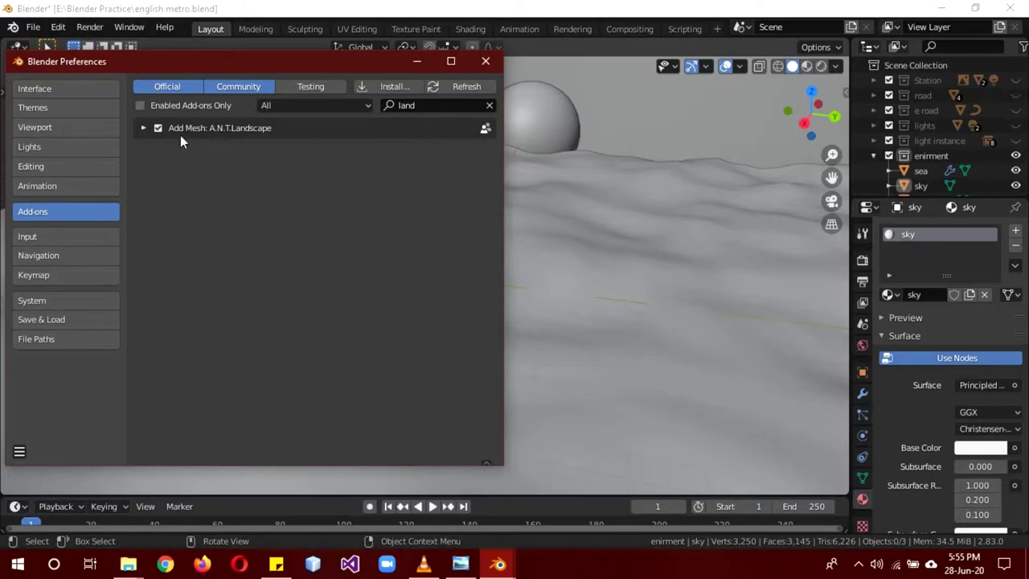
click(158, 128)
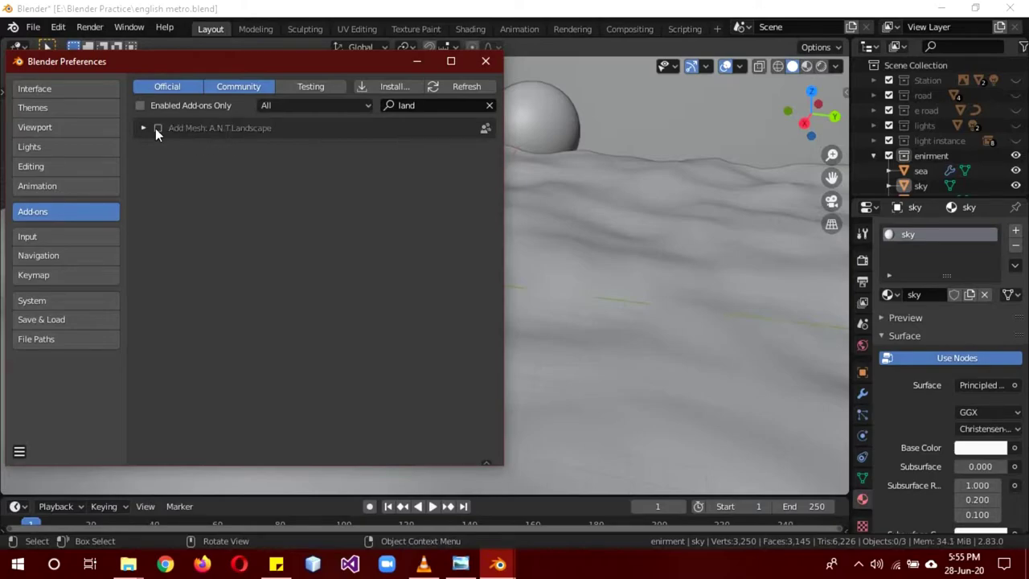
click(500, 64)
Add a new A.N.T. Landscape mesh and expand its generation settings
middle_drag(715, 132, 687, 145)
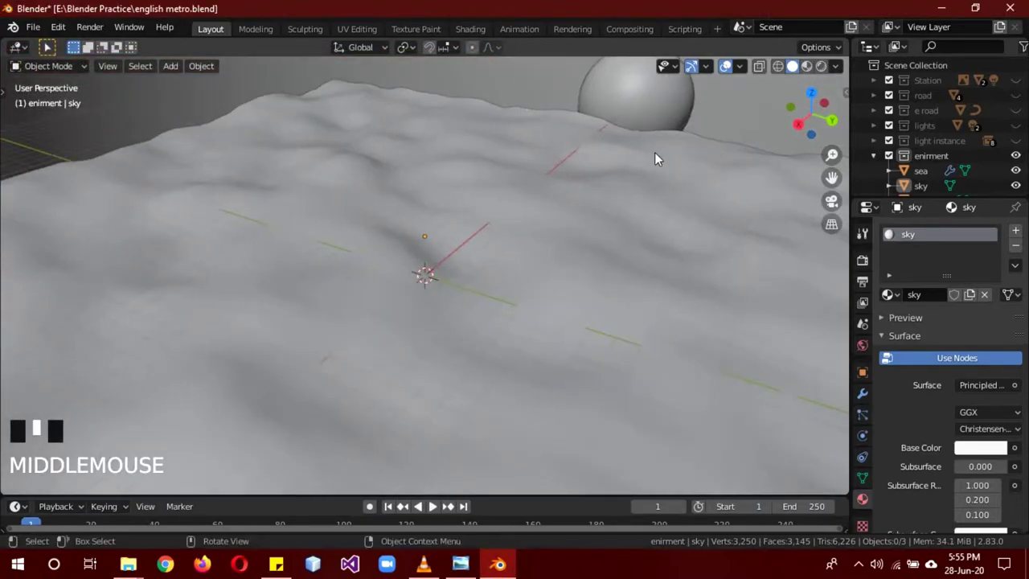
key(shift+a)
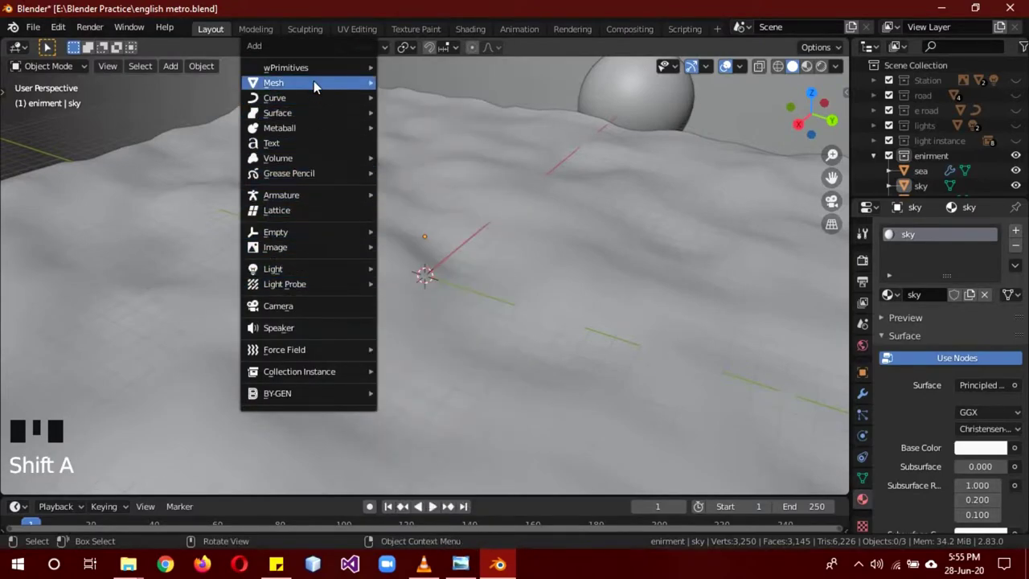
mouse_move(274, 83)
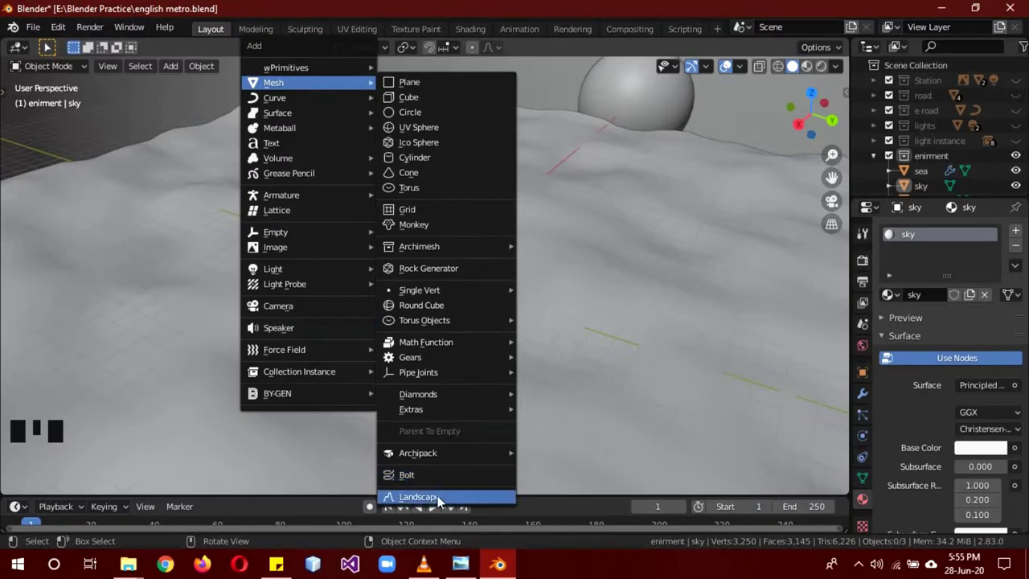
click(437, 495)
scroll(551, 268, up, 9)
scroll(550, 268, up, 9)
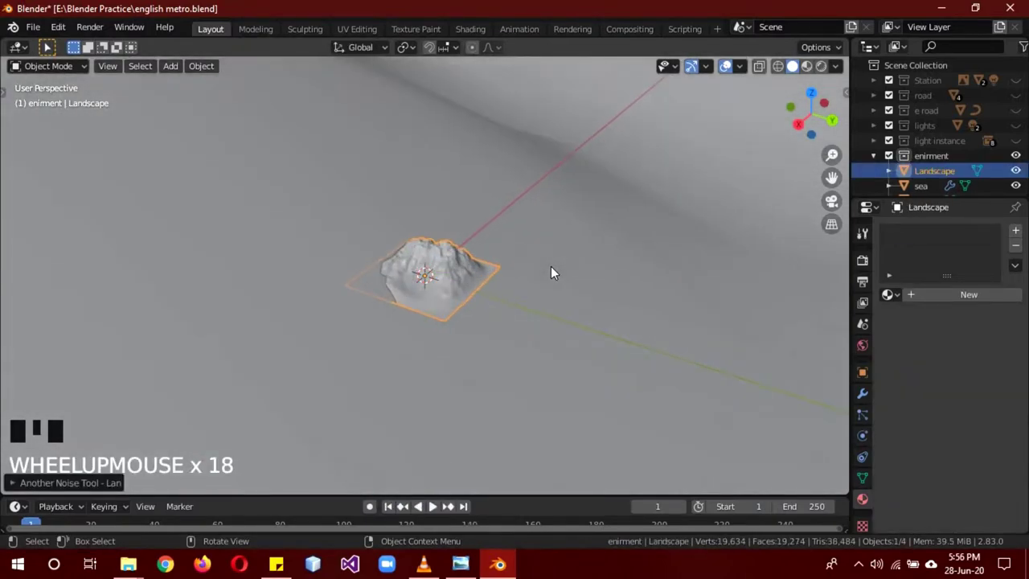
scroll(530, 272, up, 2)
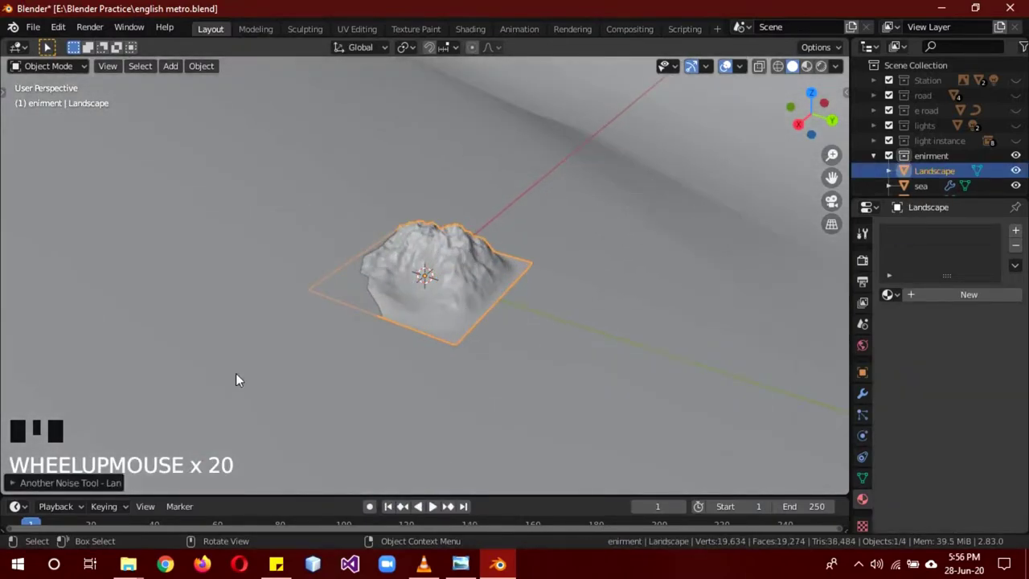
click(80, 482)
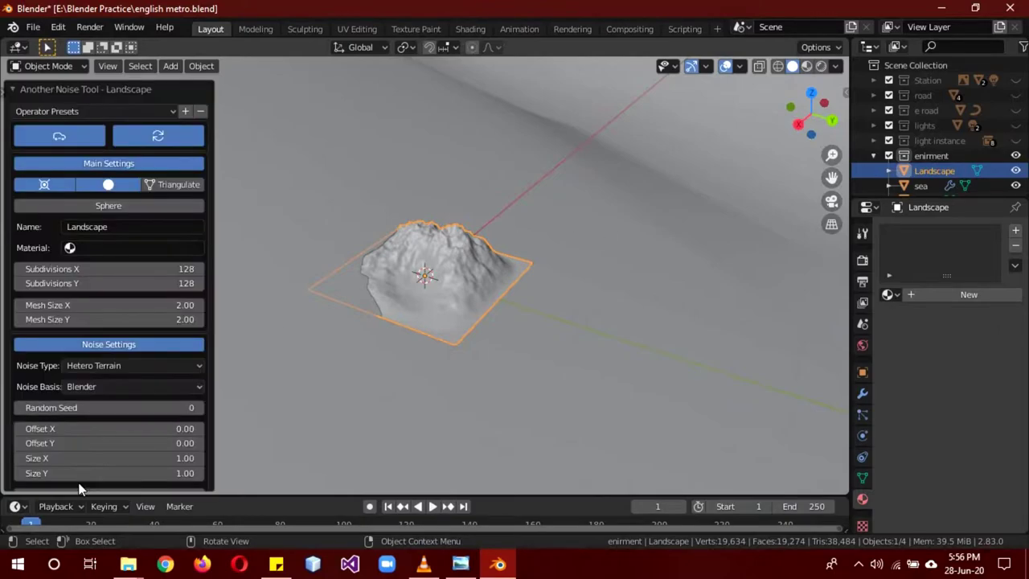
Apply the Volcano terrain preset, keeping random seed 7
click(90, 113)
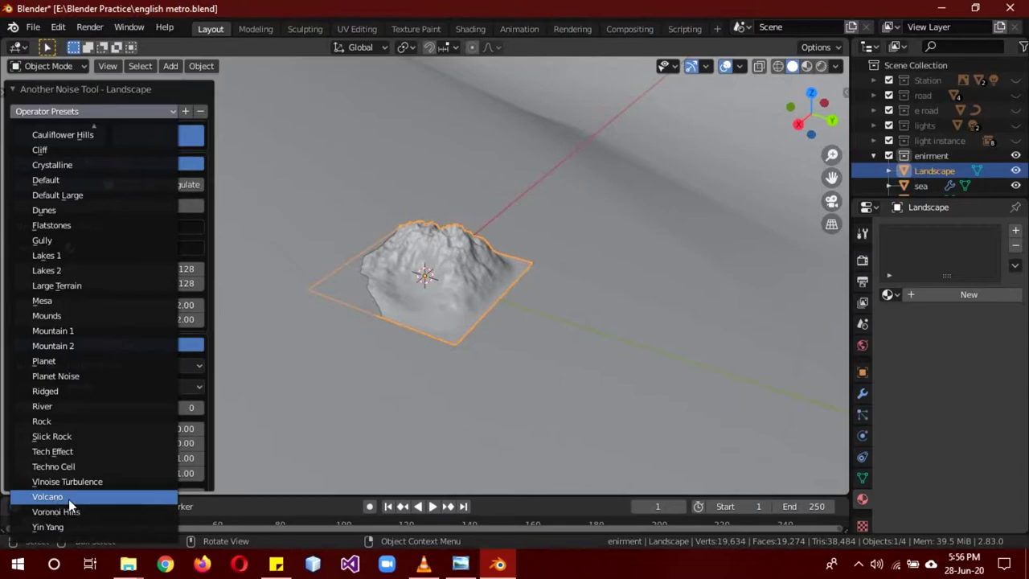
click(68, 497)
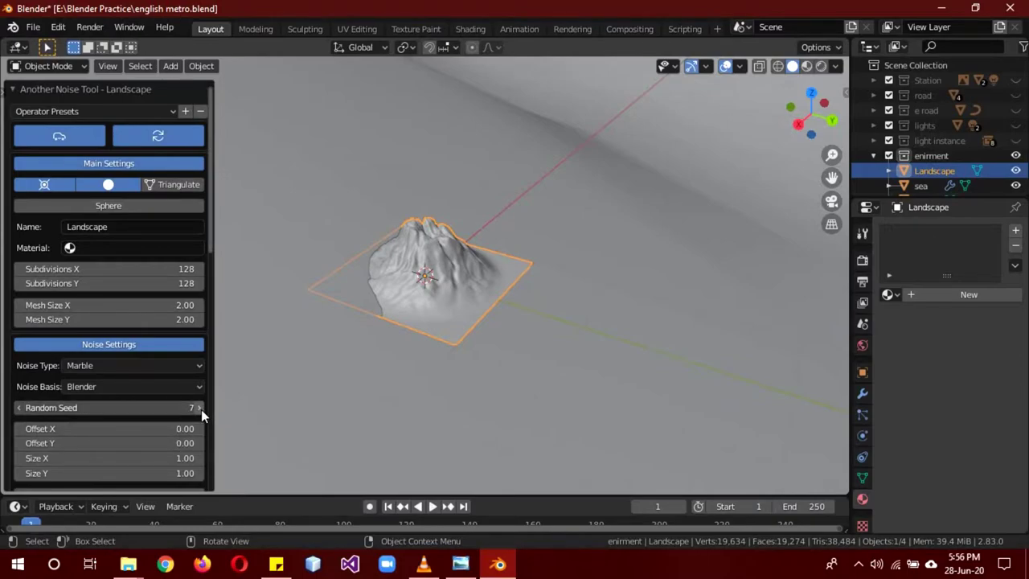
click(201, 409)
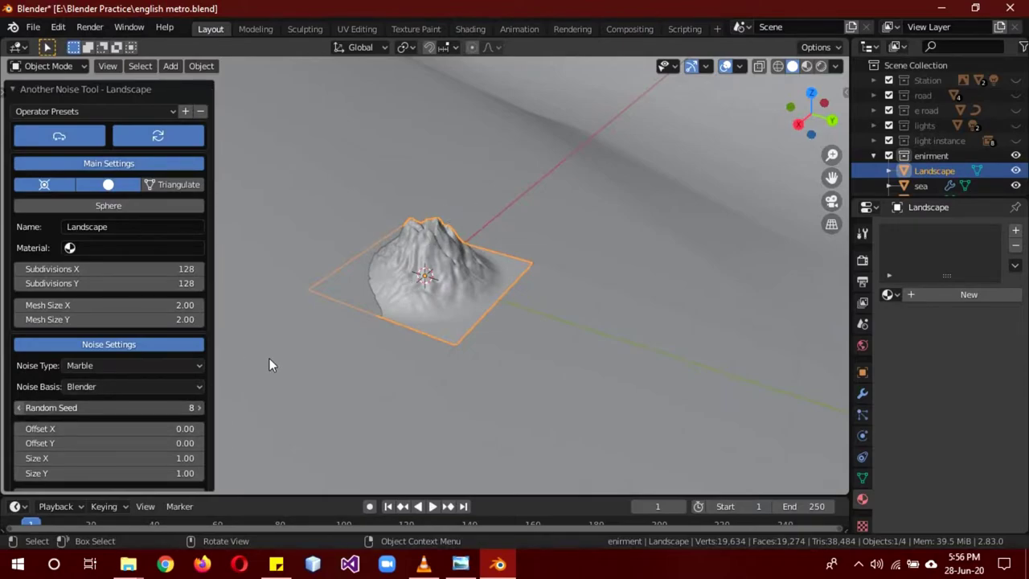
key(ctrl+z)
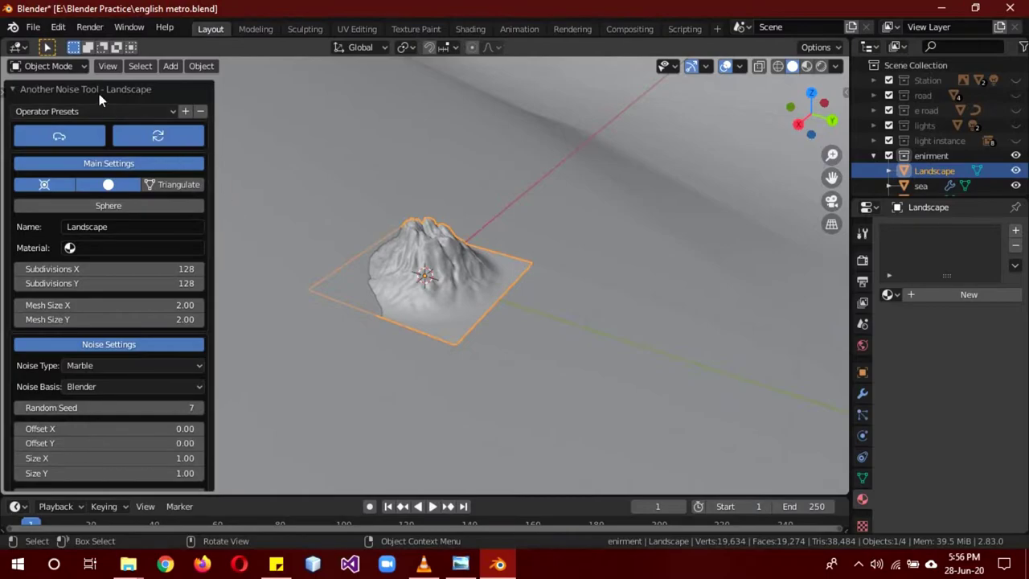
click(98, 89)
Inspect the landscape mesh briefly in Edit Mode, then return to Object Mode
scroll(592, 295, down, 3)
scroll(594, 297, down, 9)
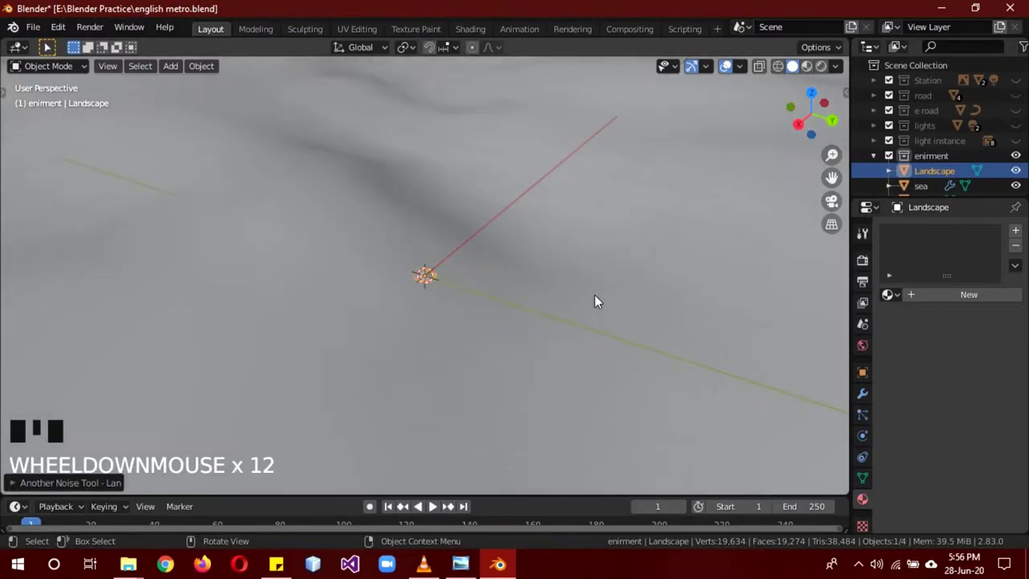
scroll(594, 295, down, 4)
scroll(594, 296, up, 11)
scroll(594, 296, up, 8)
key(Tab)
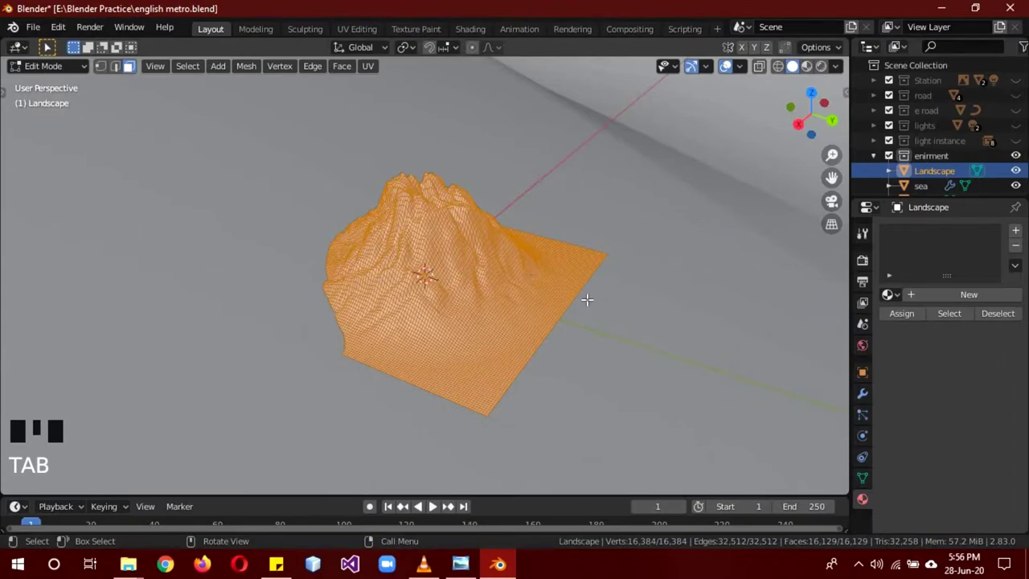
key(Tab)
Scale the volcano landscape by 50 and move it back along X
scroll(589, 299, down, 10)
scroll(589, 299, down, 9)
scroll(591, 304, down, 5)
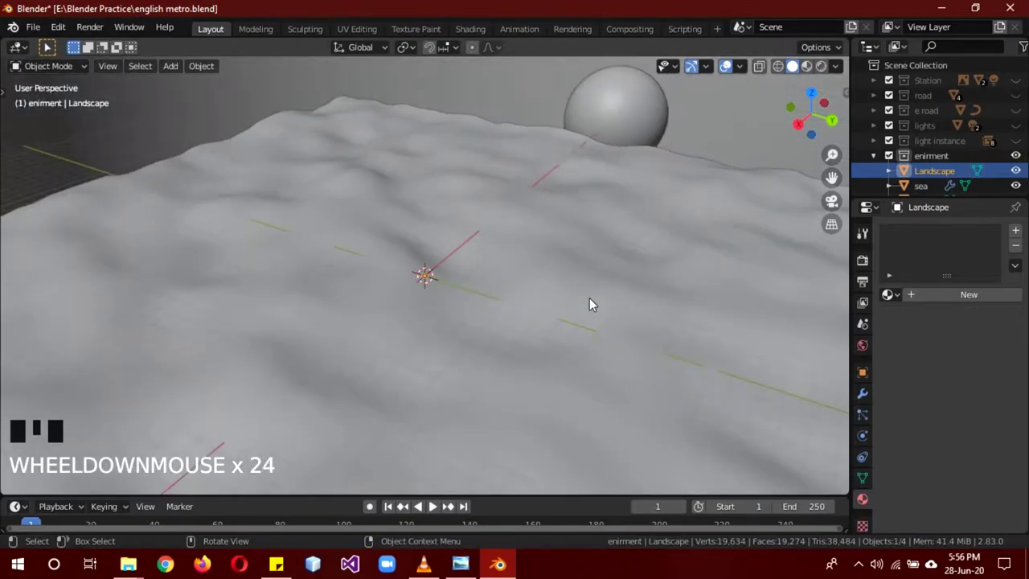
scroll(589, 303, down, 1)
text(s5)
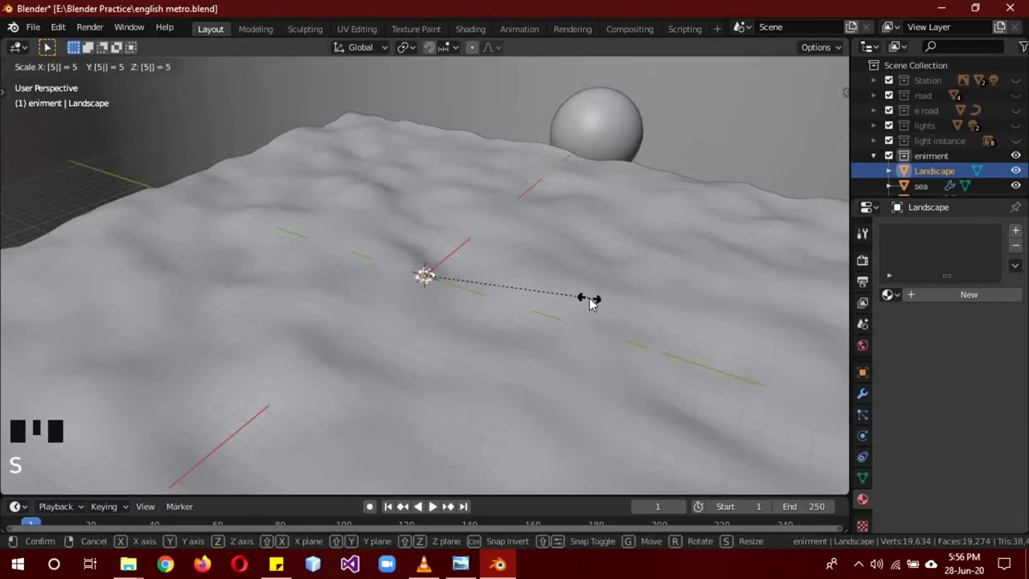
text(0)
key(Return)
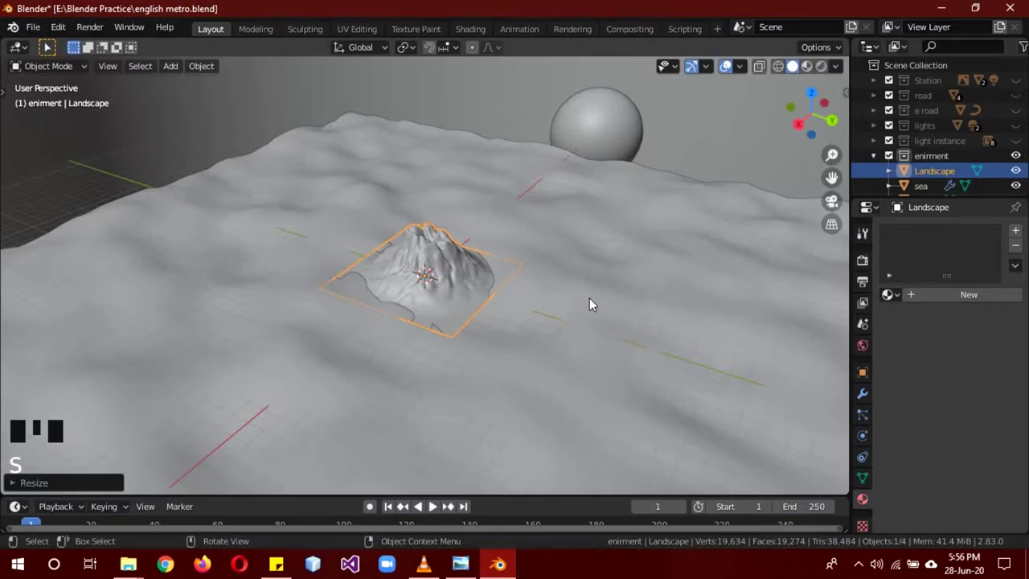
key(g)
key(x)
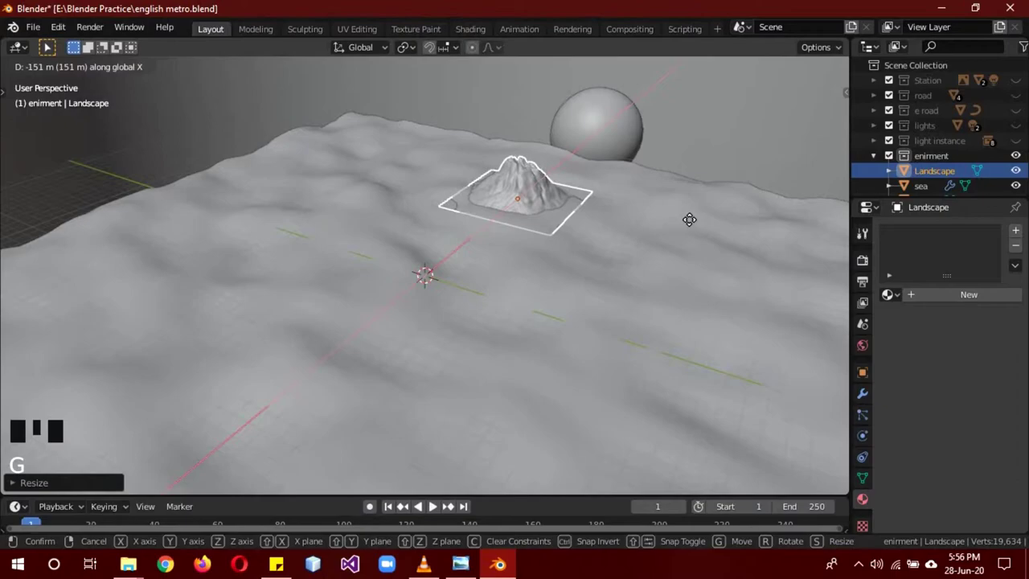
click(703, 214)
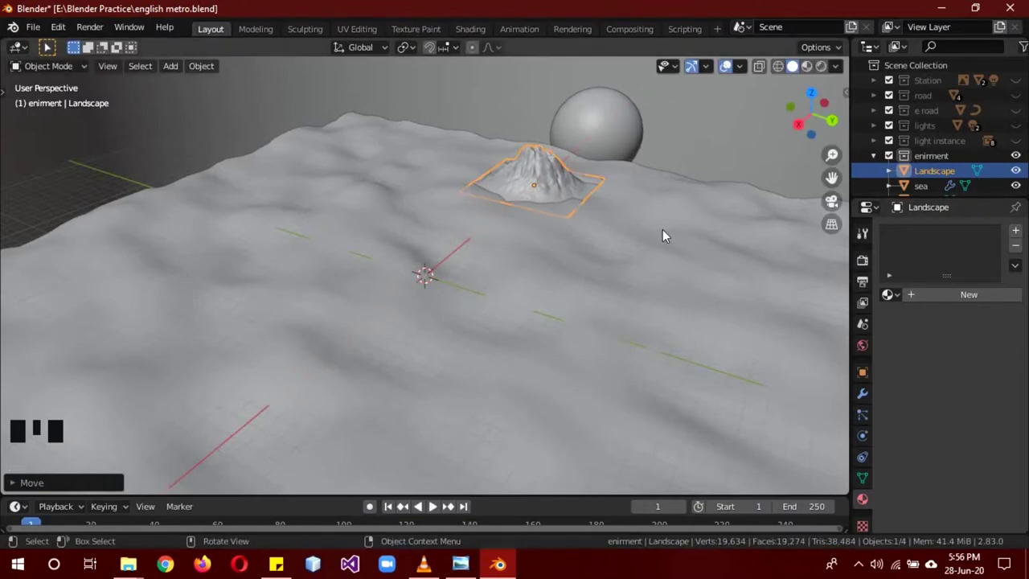
Review the metro preview video in VLC, skipping ahead and back to the start
click(424, 564)
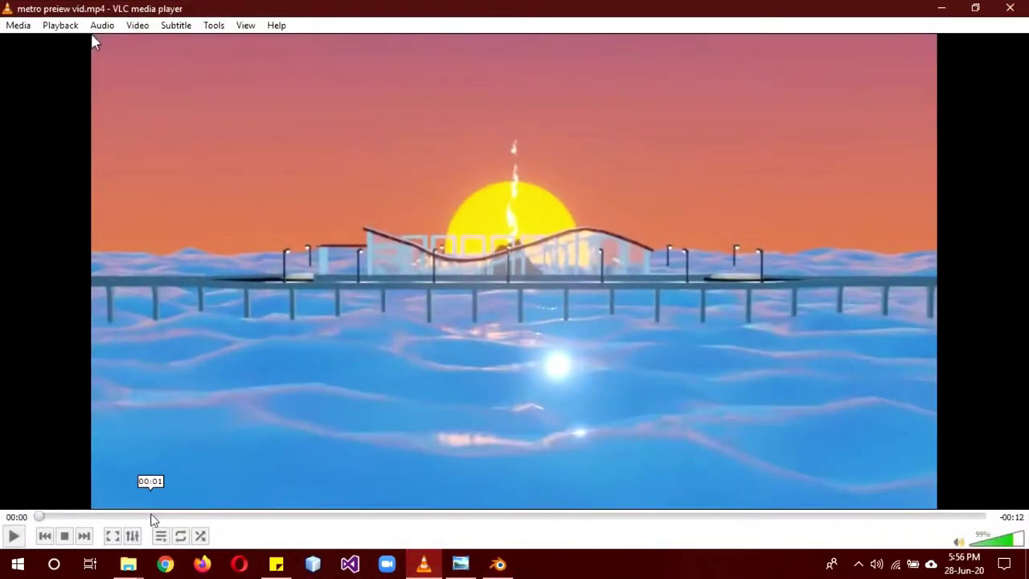
click(152, 516)
click(227, 517)
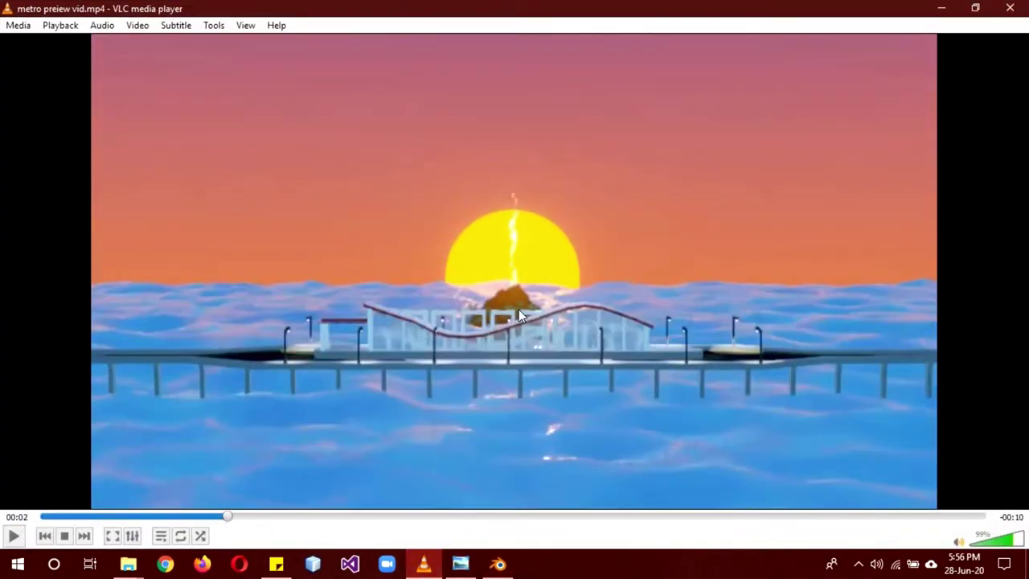
click(36, 517)
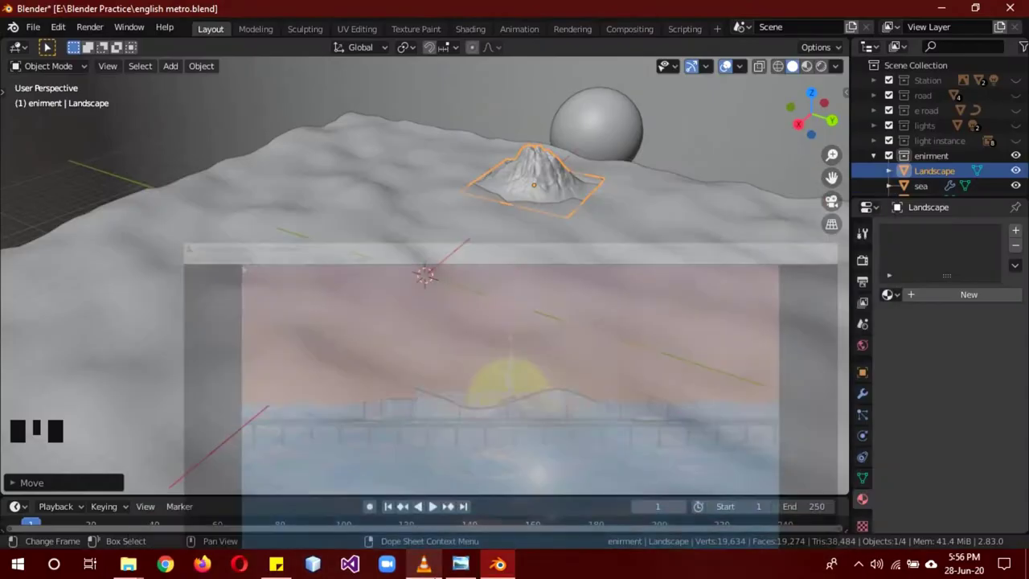
Import ctree.png from Desktop/metro as an image plane, then delete it
click(498, 564)
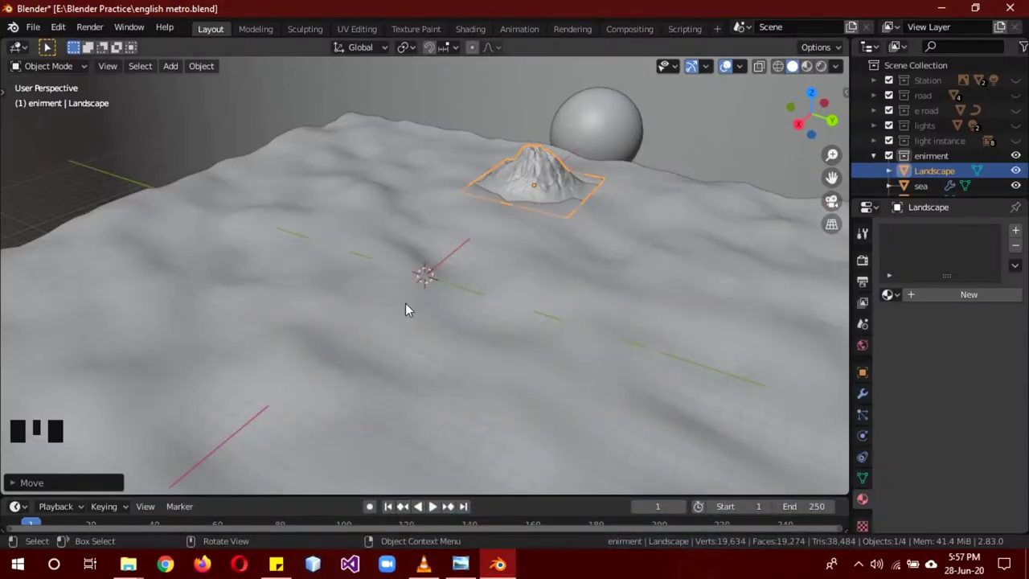
key(a)
middle_drag(399, 282, 415, 280)
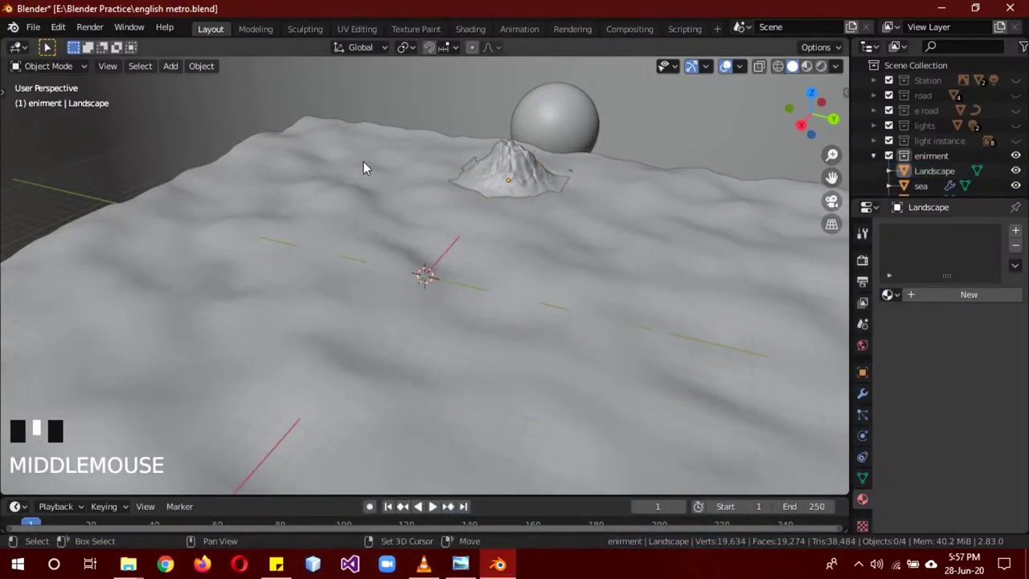
key(shift+a)
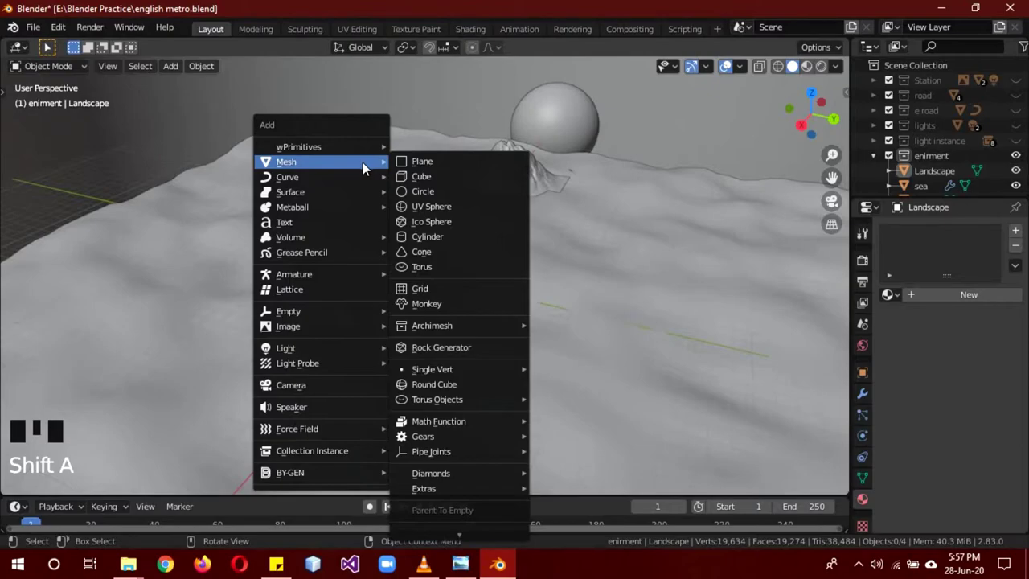
mouse_move(287, 326)
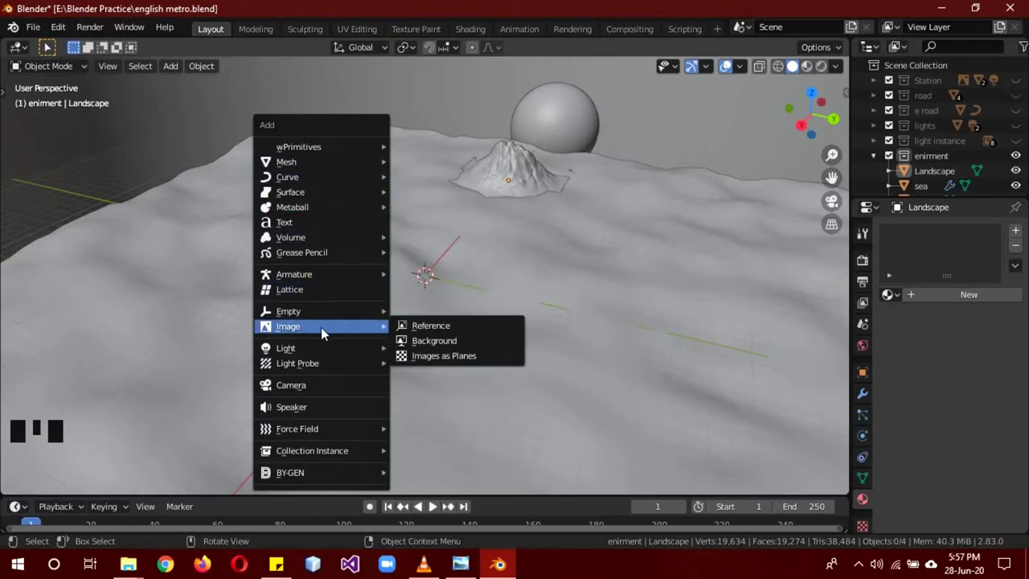
click(438, 356)
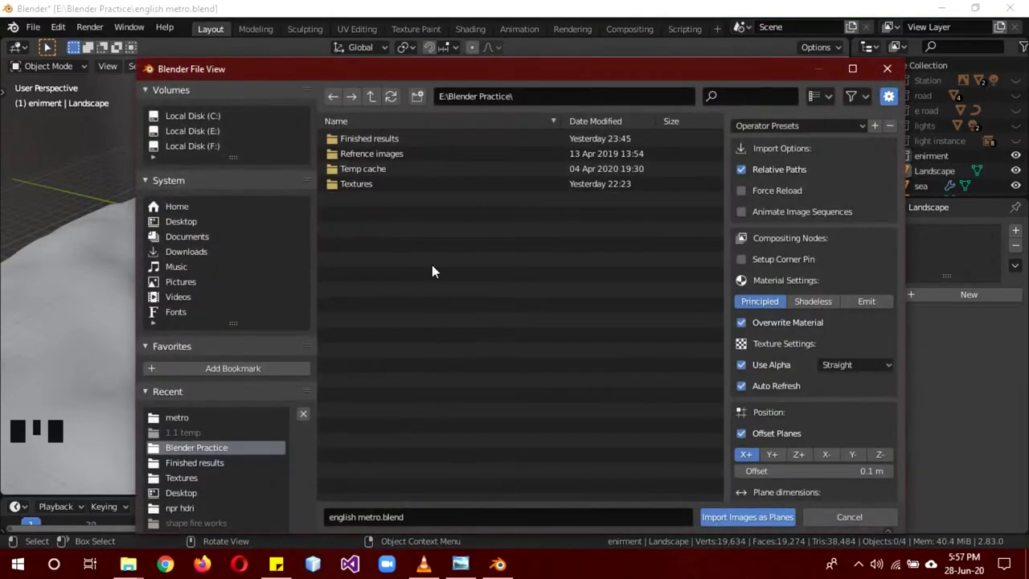
click(182, 222)
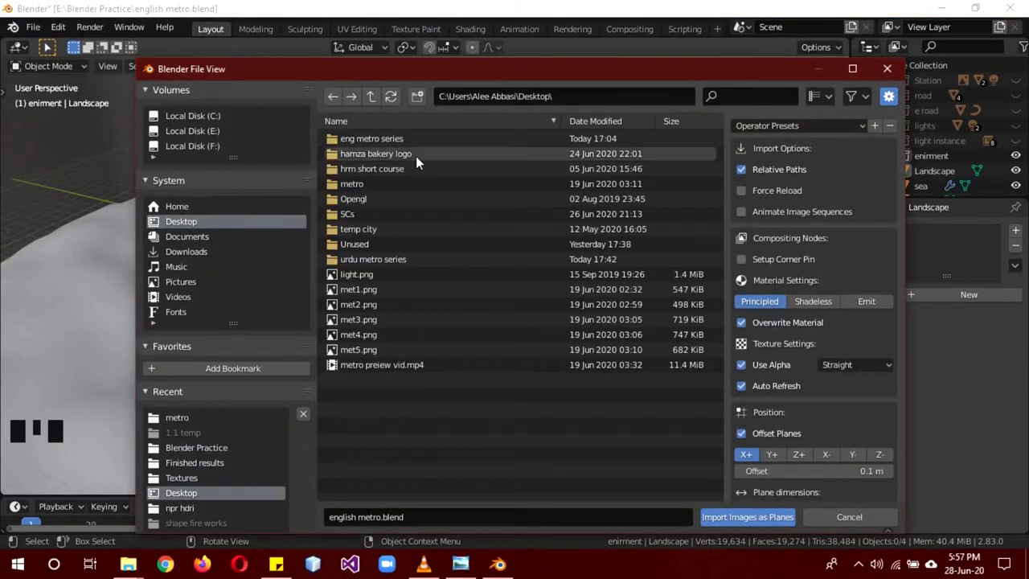
double_click(369, 183)
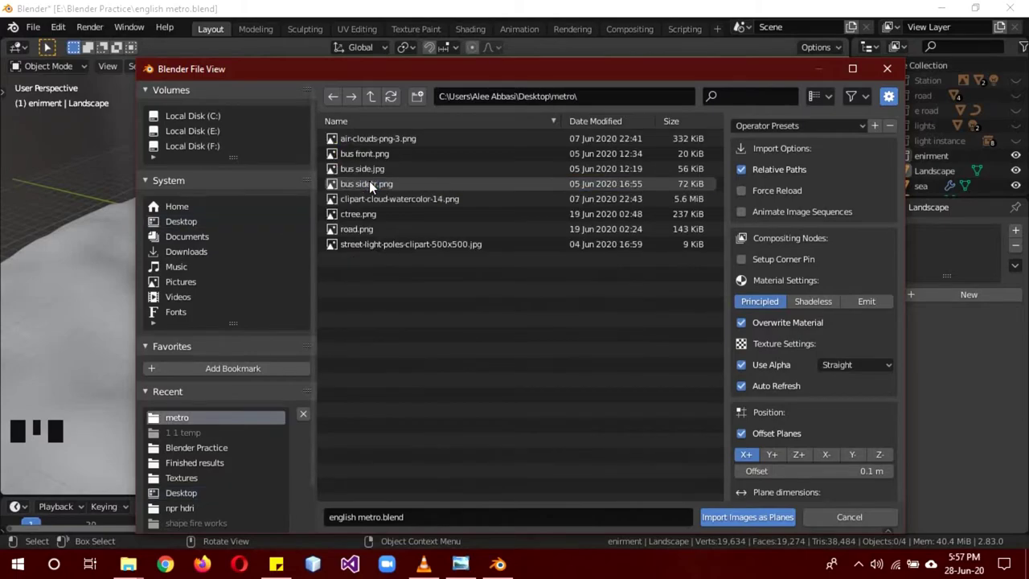
double_click(376, 215)
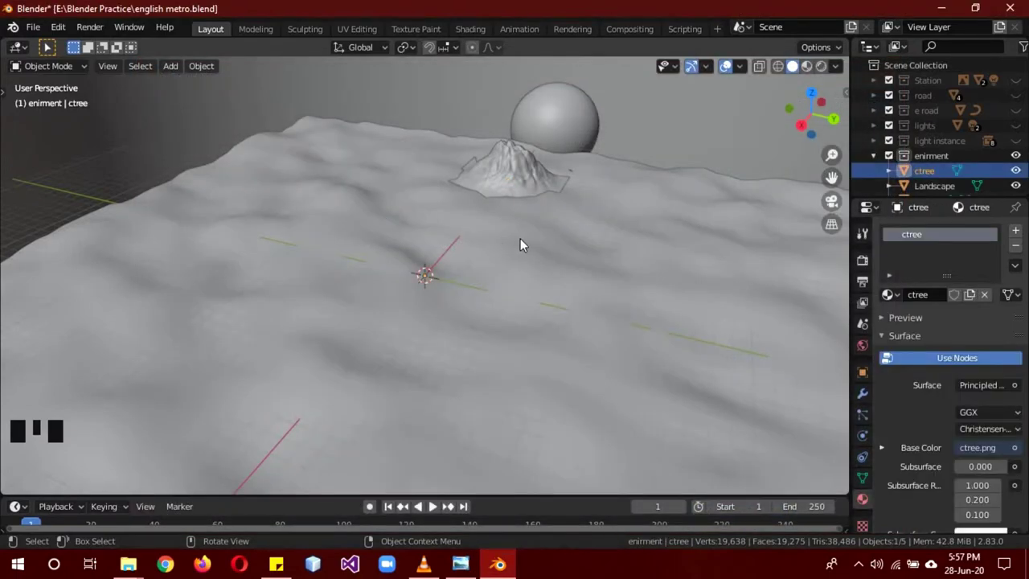
key(Delete)
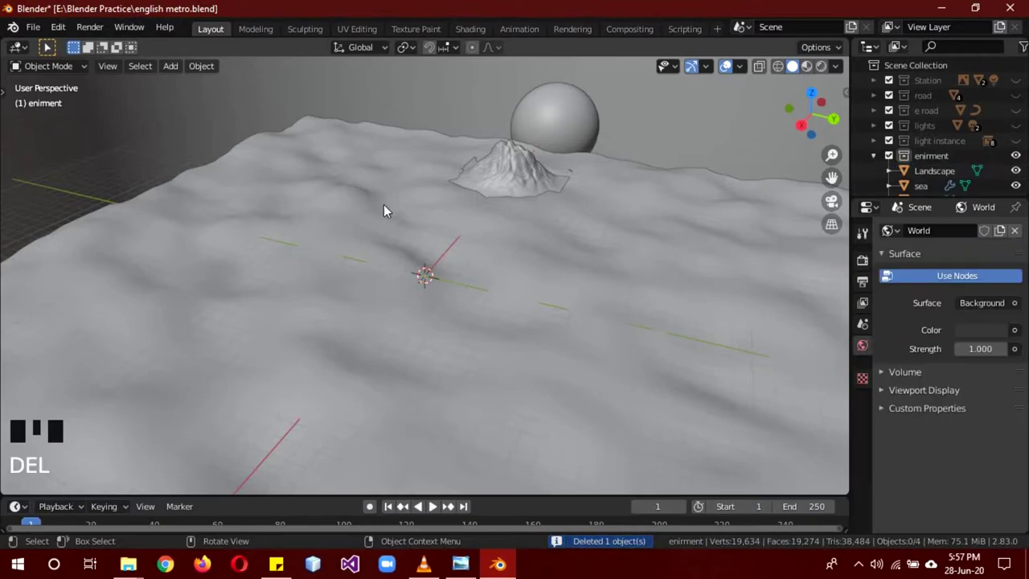
Re-import ctree.png from Desktop/metro as an image plane with an emission material
key(shift+a)
mouse_move(250, 235)
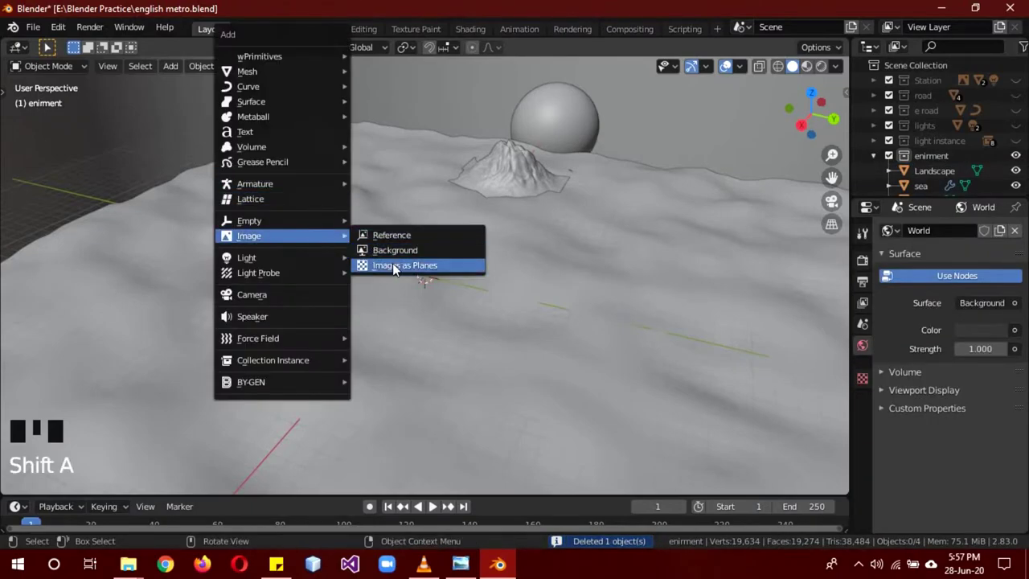
click(390, 263)
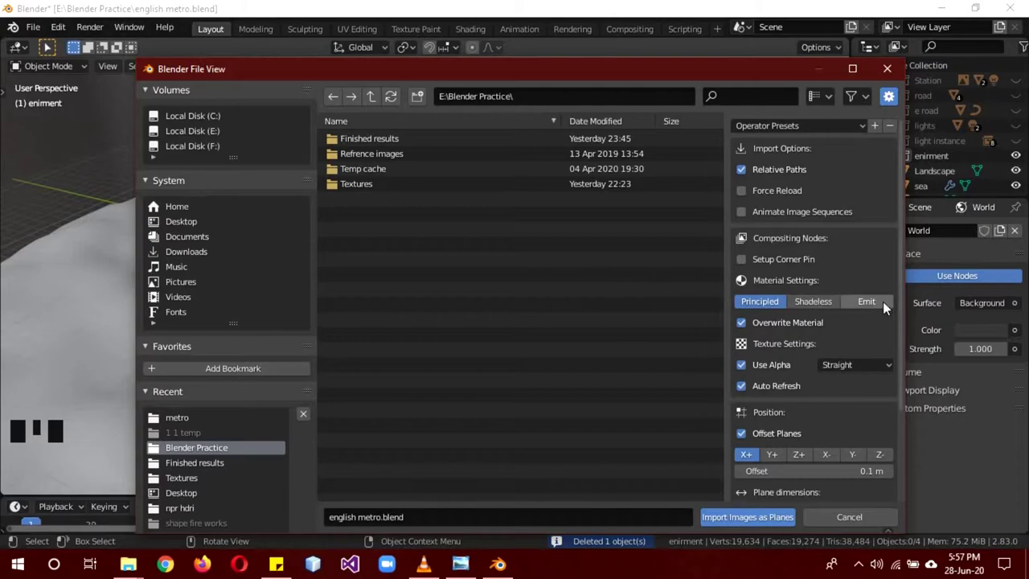
click(873, 302)
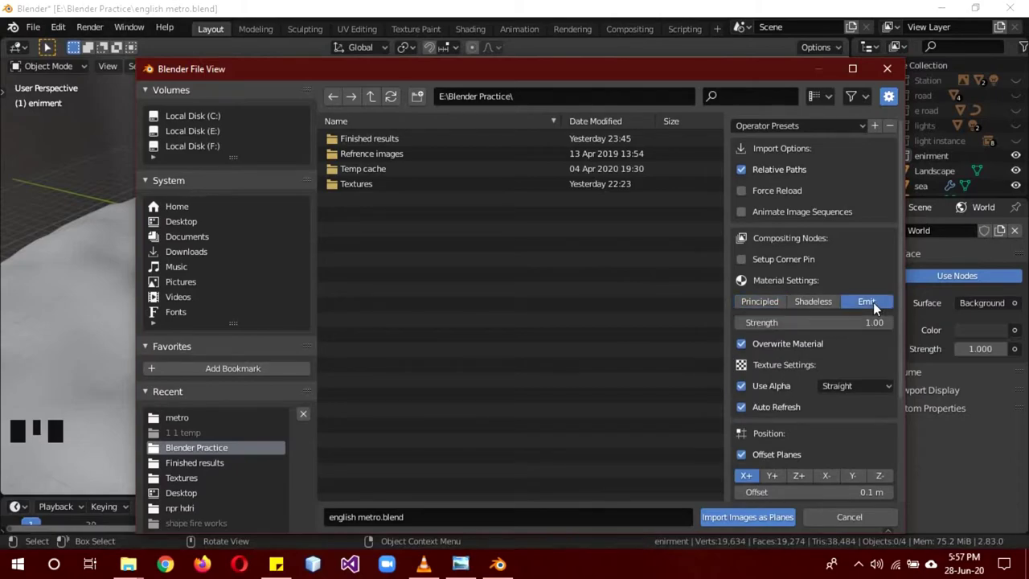
click(180, 221)
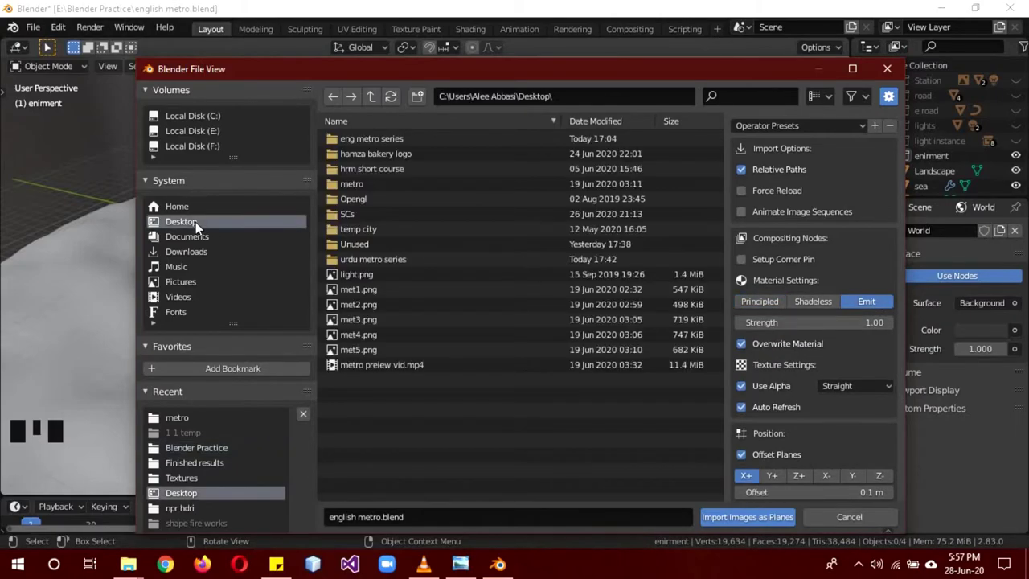
double_click(367, 189)
double_click(356, 212)
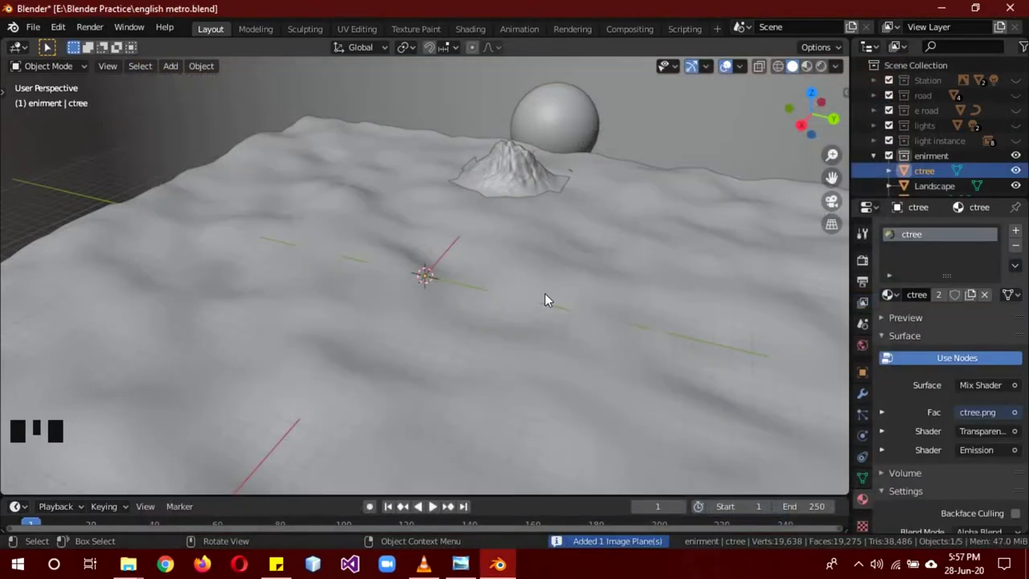
scroll(545, 299, up, 8)
scroll(546, 299, up, 8)
Rotate the ctree plane 90° around X, then 90° around Z
scroll(547, 299, up, 3)
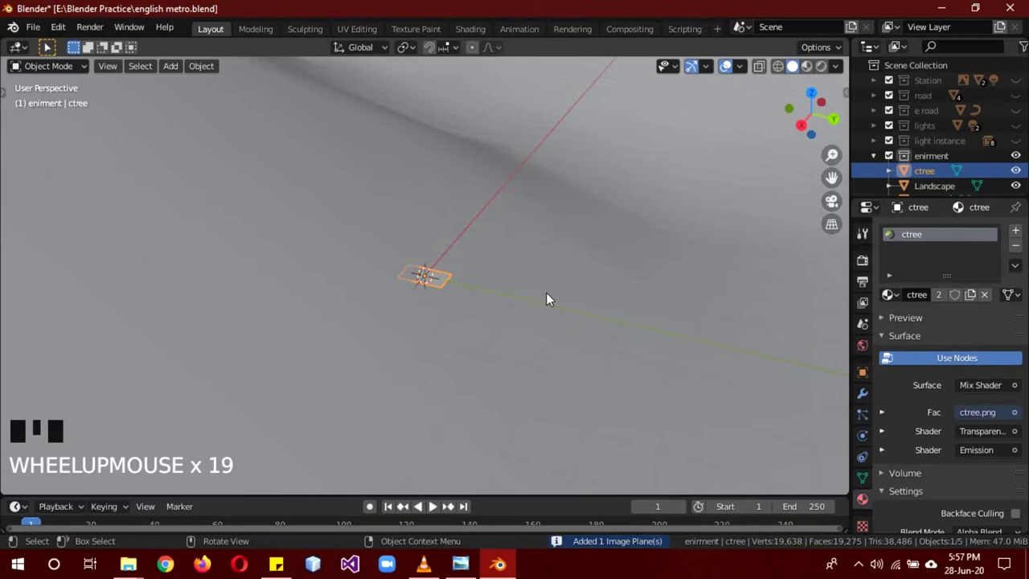
key(r)
key(x)
key(9)
key(0)
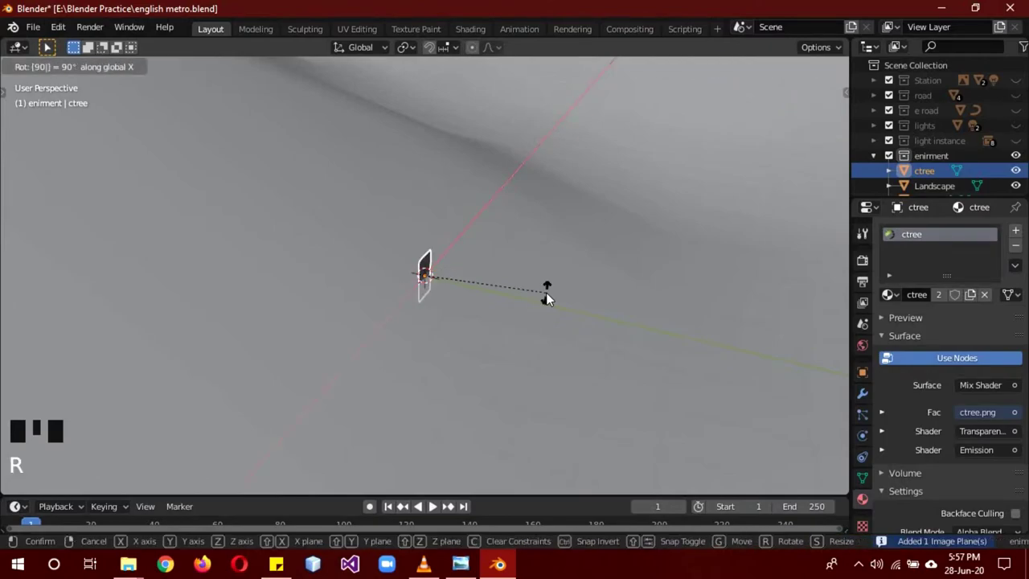
key(Return)
key(r)
key(z)
key(9)
key(0)
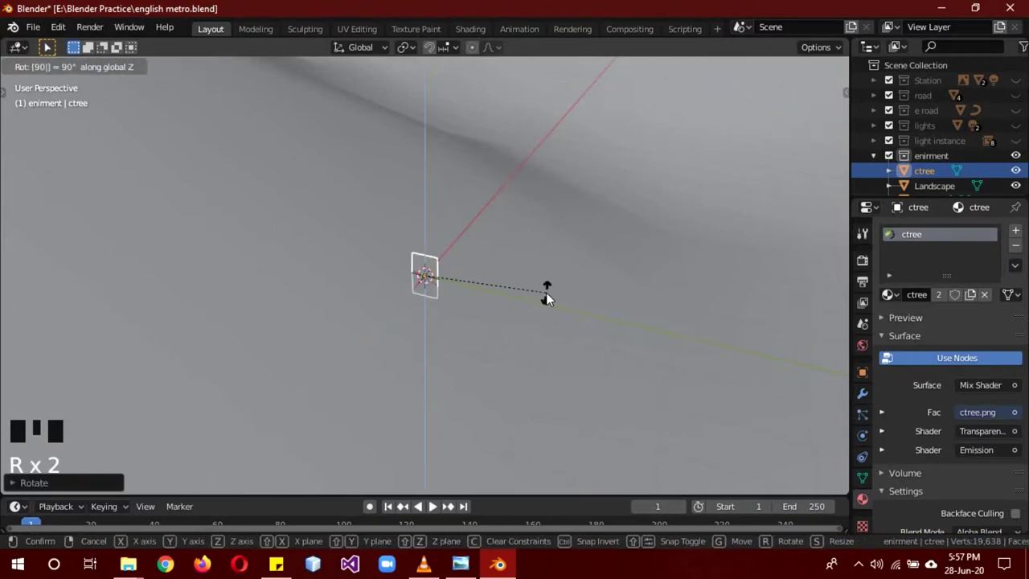
key(Return)
Enlarge the palm tree plane and switch the viewport to Material Preview shading
scroll(564, 309, down, 9)
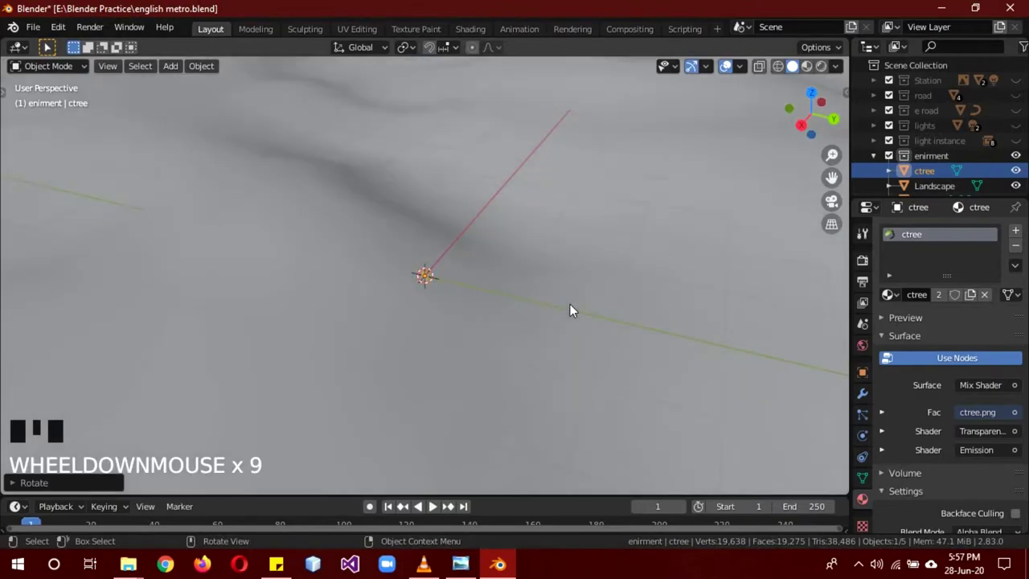
scroll(569, 309, down, 10)
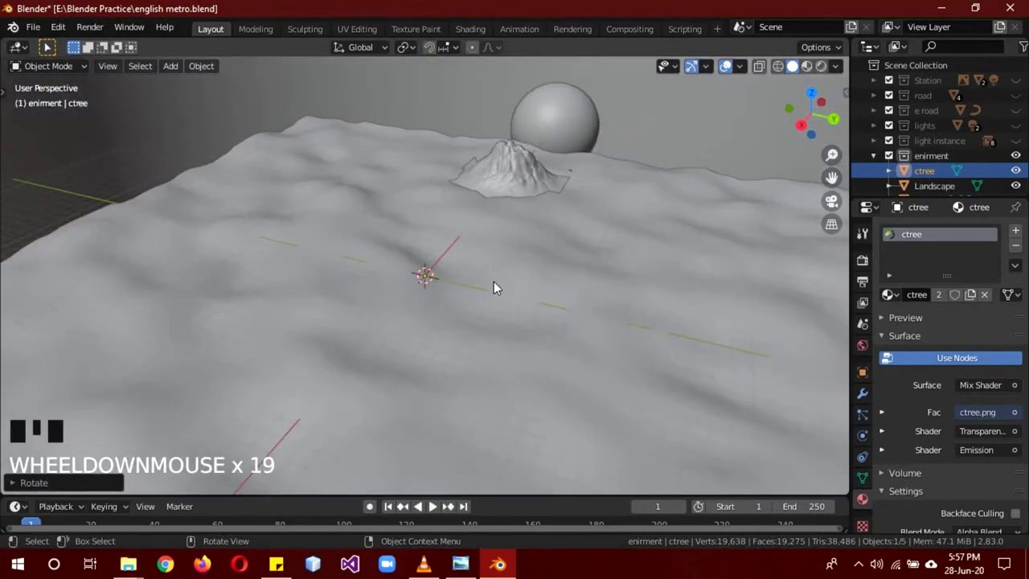
key(s)
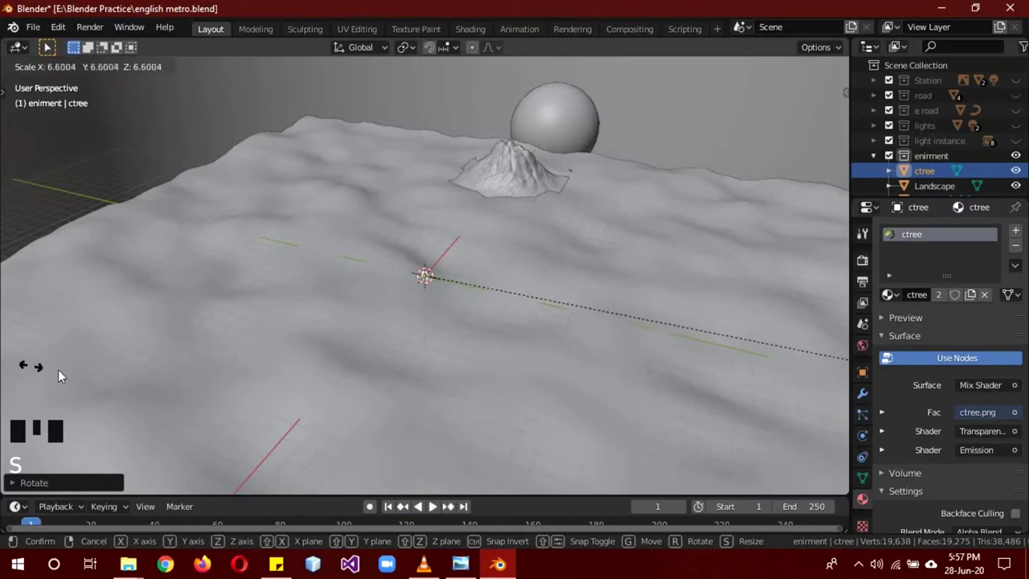
click(198, 410)
key(z)
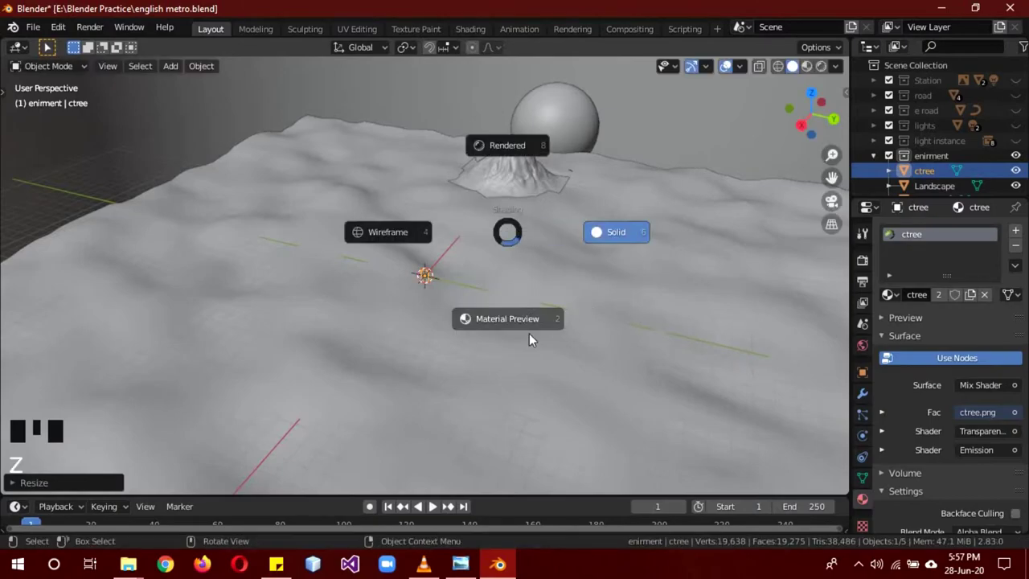
click(529, 333)
scroll(509, 326, up, 7)
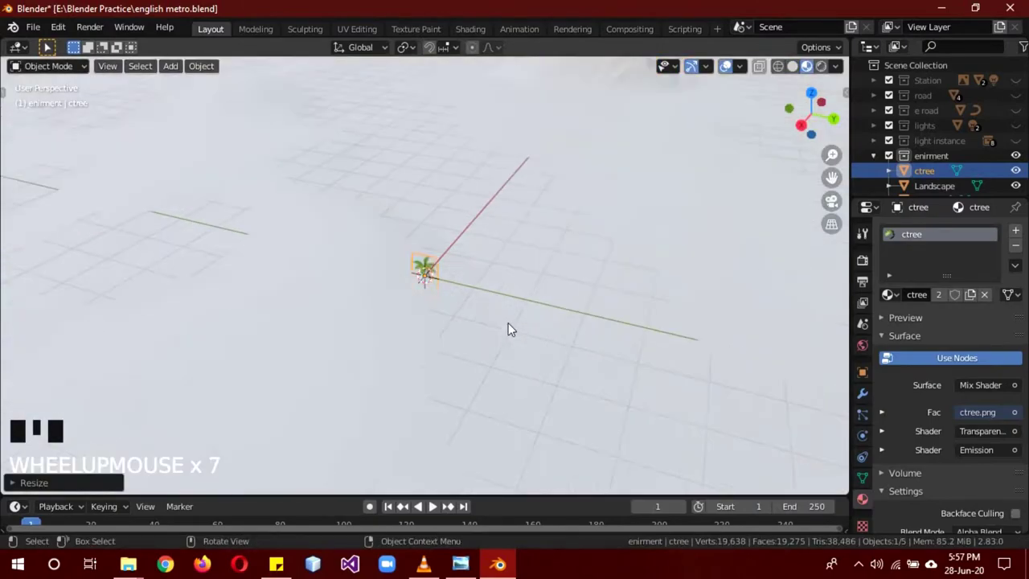
scroll(508, 326, up, 1)
scroll(508, 325, up, 4)
Enter Edit Mode on the palm plane in front view and hide the sky and sea
key(Tab)
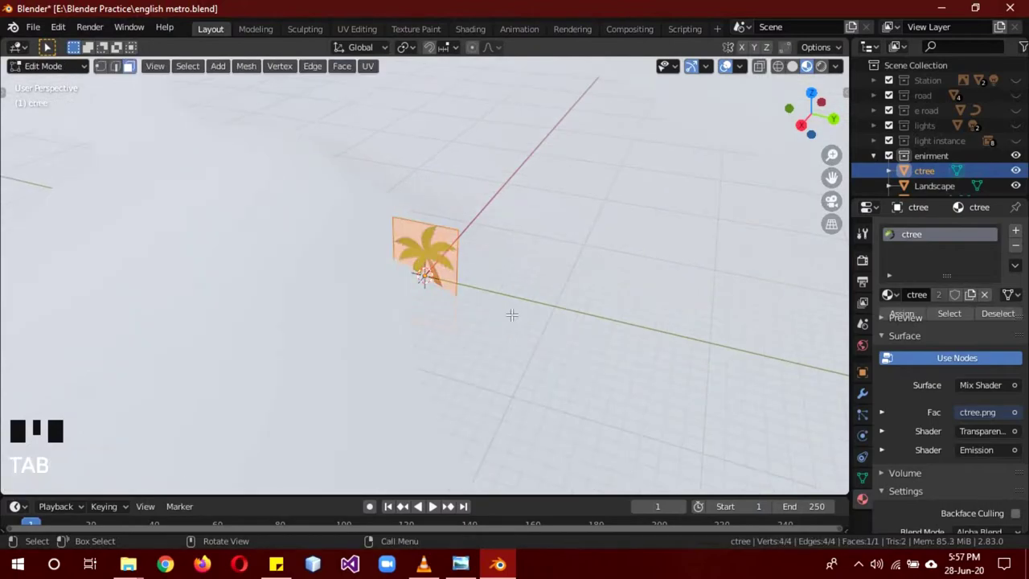
key(KP_1)
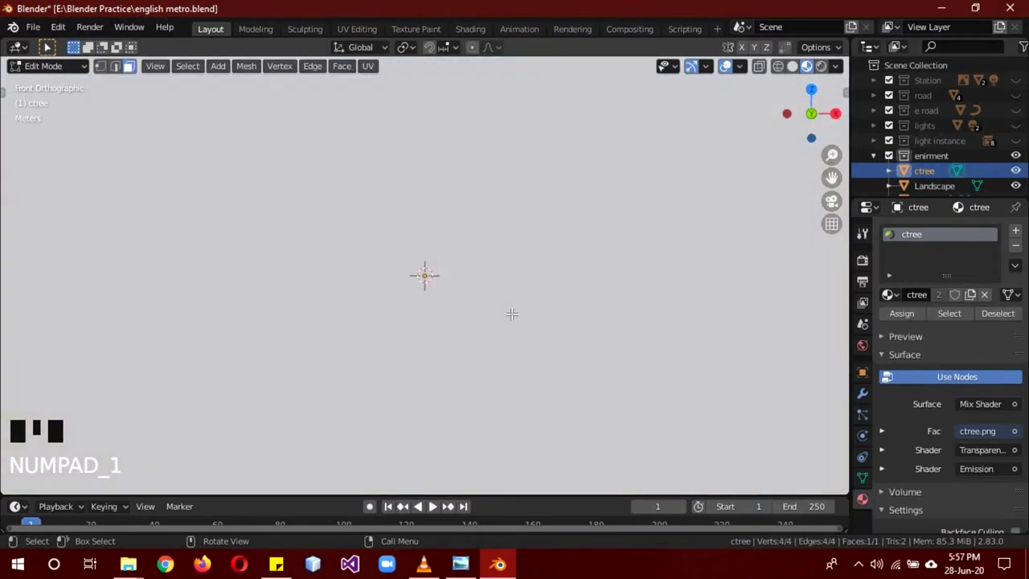
scroll(1019, 175, down, 4)
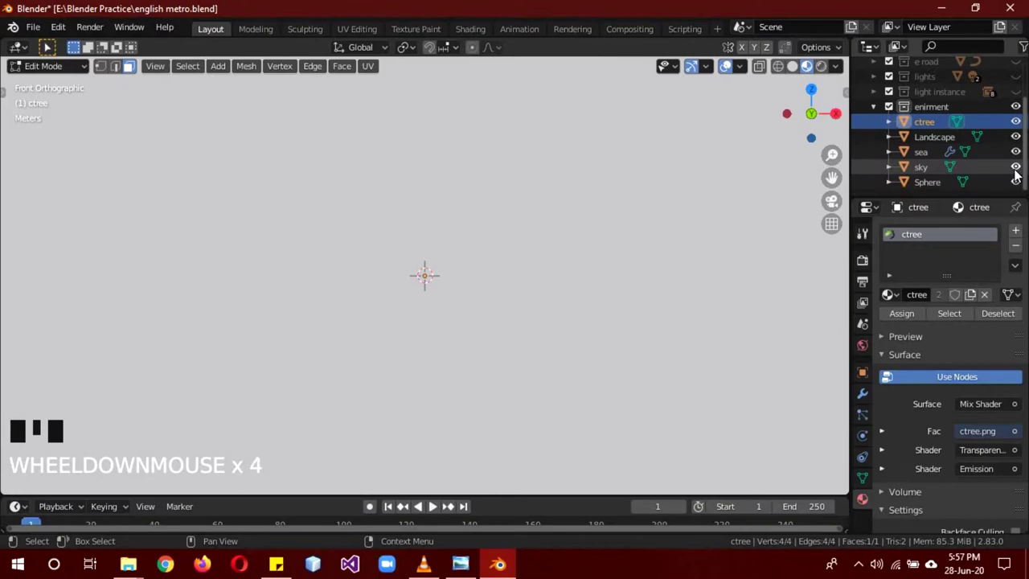
click(1015, 166)
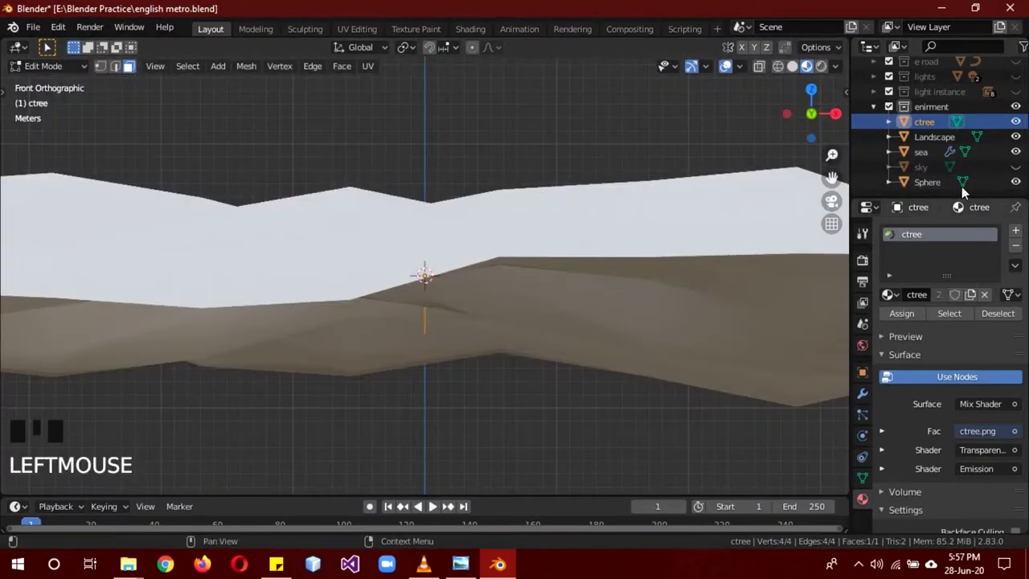
click(1015, 151)
scroll(684, 257, up, 8)
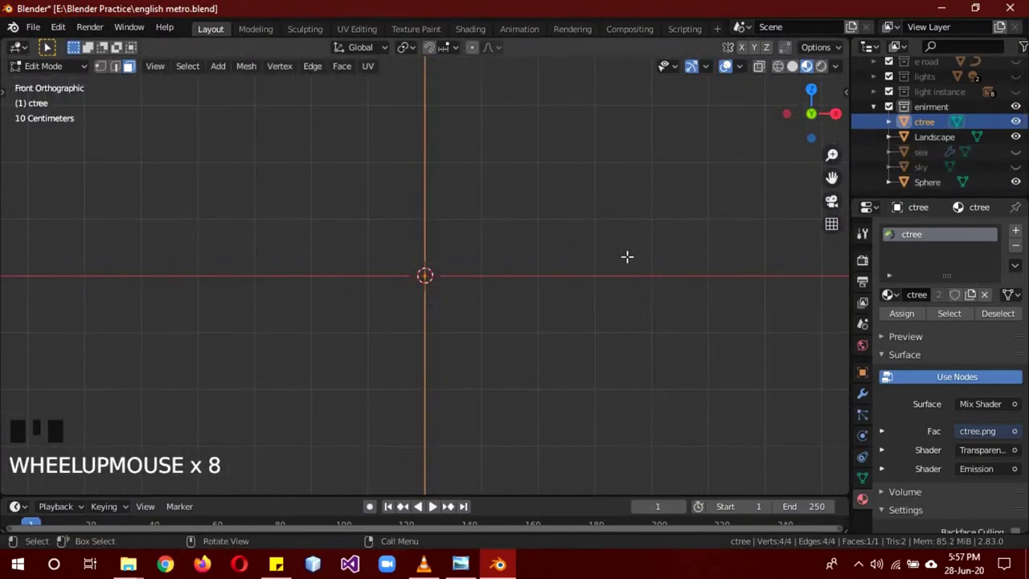
In right view, move the palm mesh up so its base sits at the origin
middle_drag(633, 293, 606, 308)
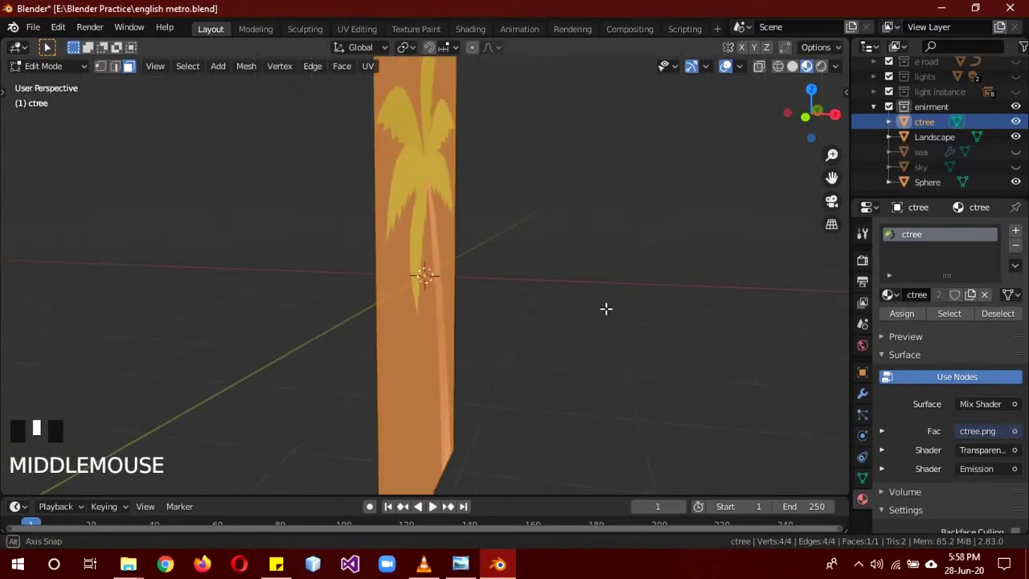
key(KP_3)
scroll(603, 304, down, 3)
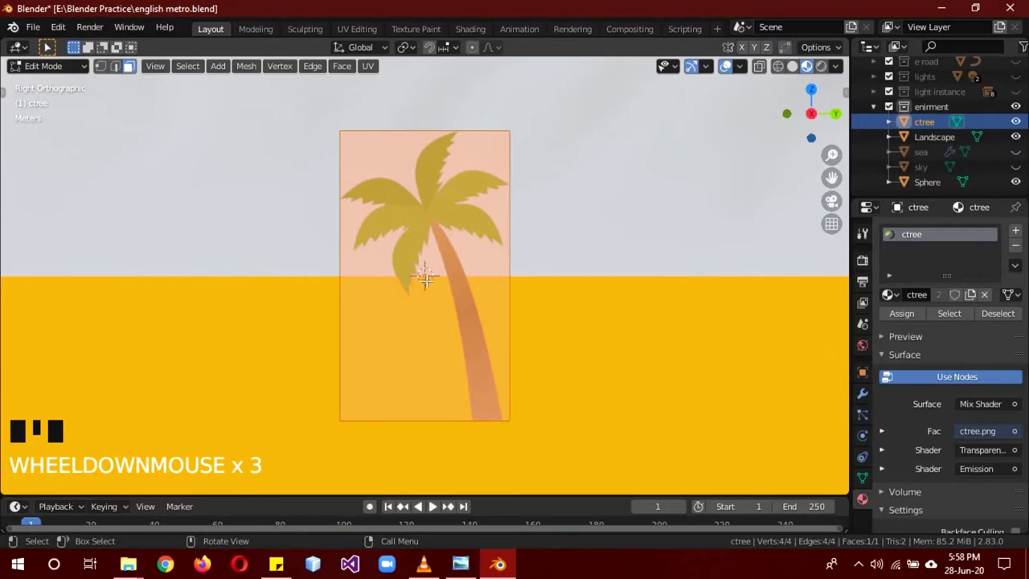
key(g)
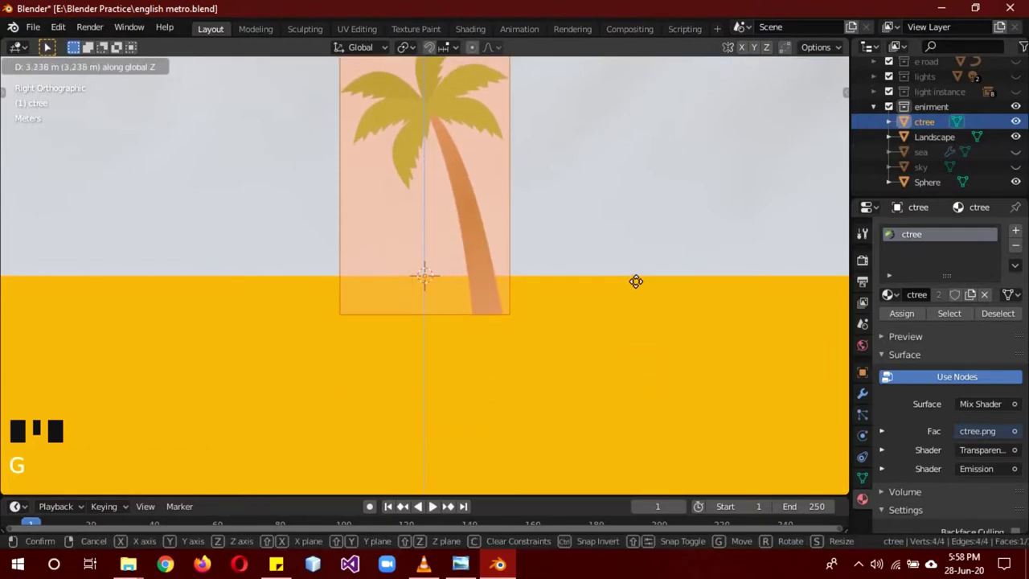
click(639, 258)
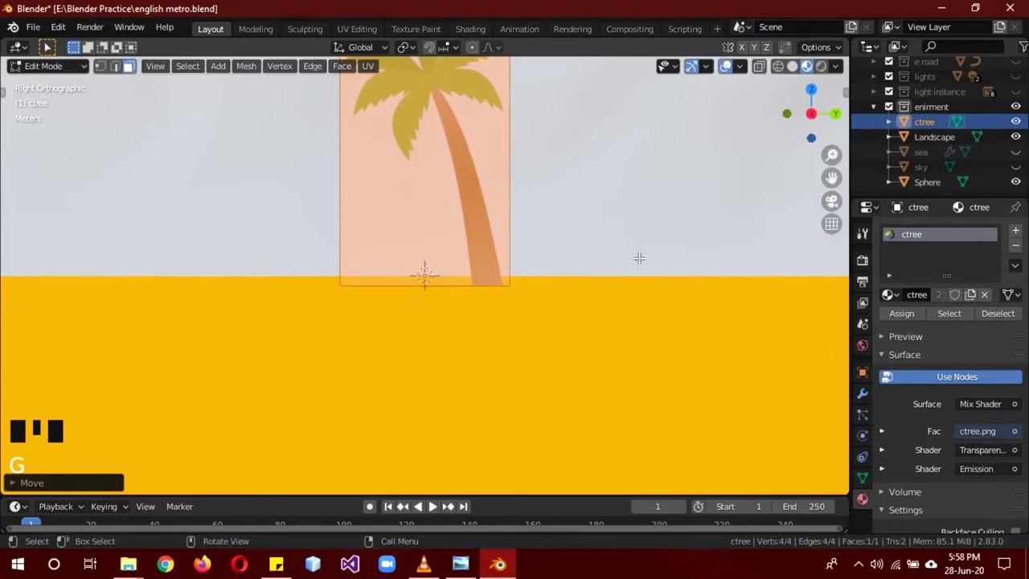
key(Tab)
Lower the palm tree 10 m along Z
mouse_move(616, 249)
middle_down()
mouse_move(603, 273)
mouse_move(516, 338)
middle_up()
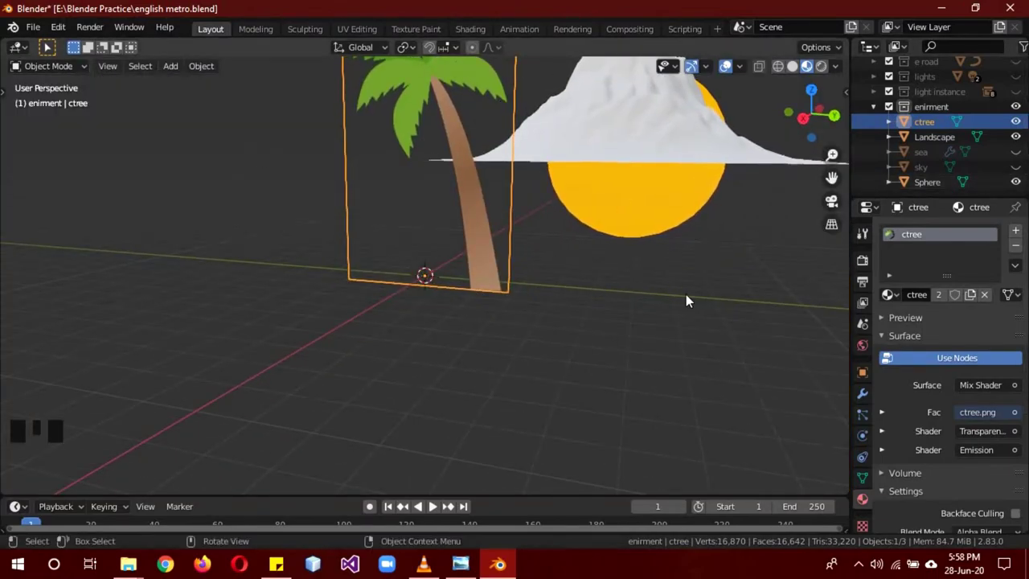
key(g)
key(z)
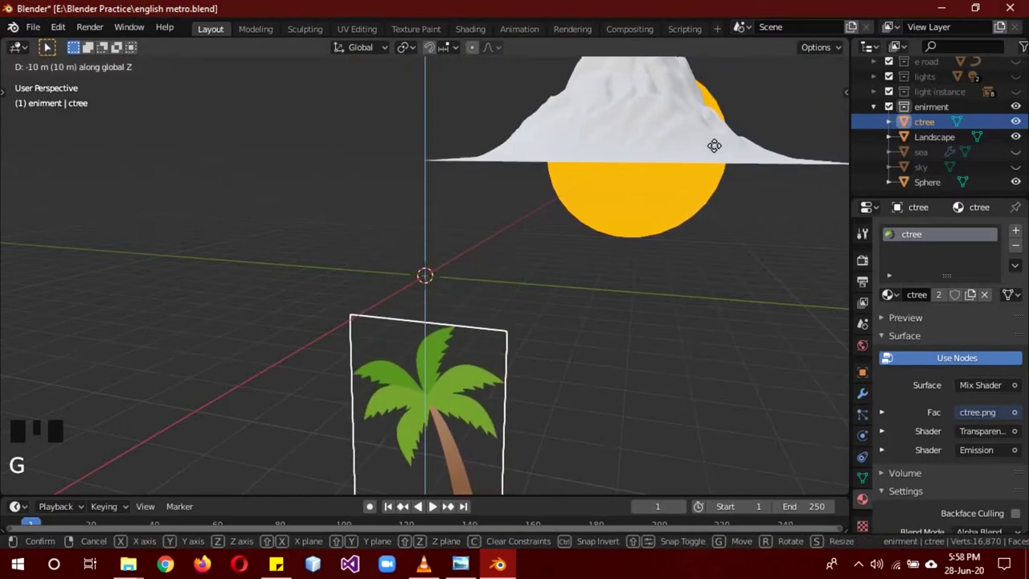
click(714, 145)
scroll(740, 197, down, 3)
Select the Landscape, add a material named 'volcano', and set its base colour to orange
scroll(691, 193, down, 1)
click(648, 154)
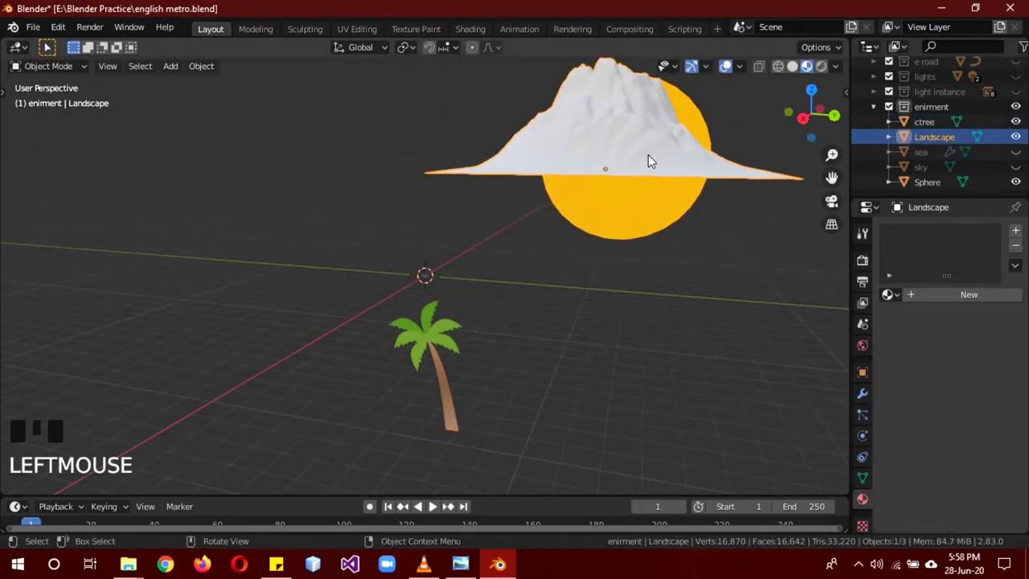
click(964, 296)
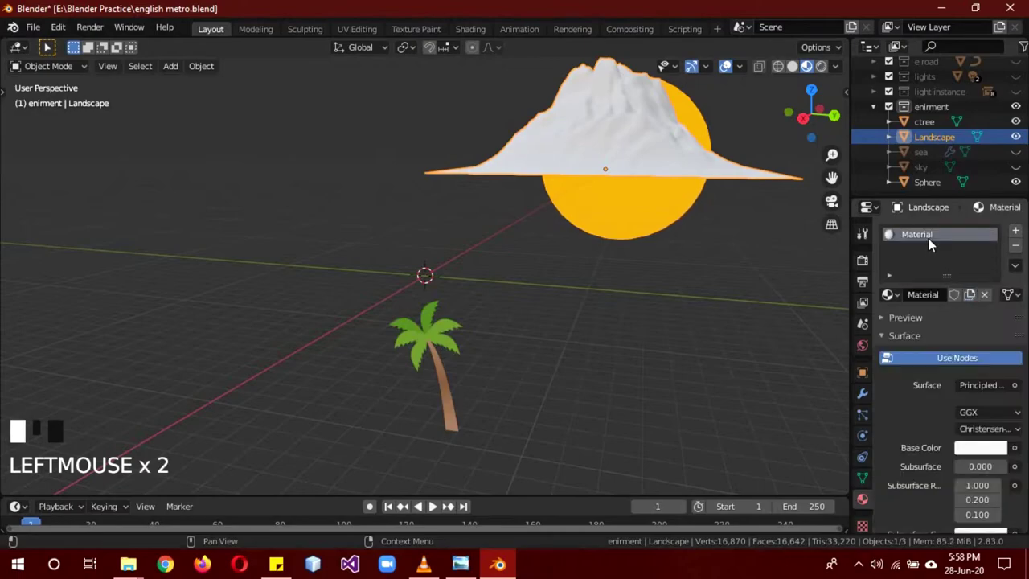
double_click(930, 241)
text(vol)
text(cano)
key(Return)
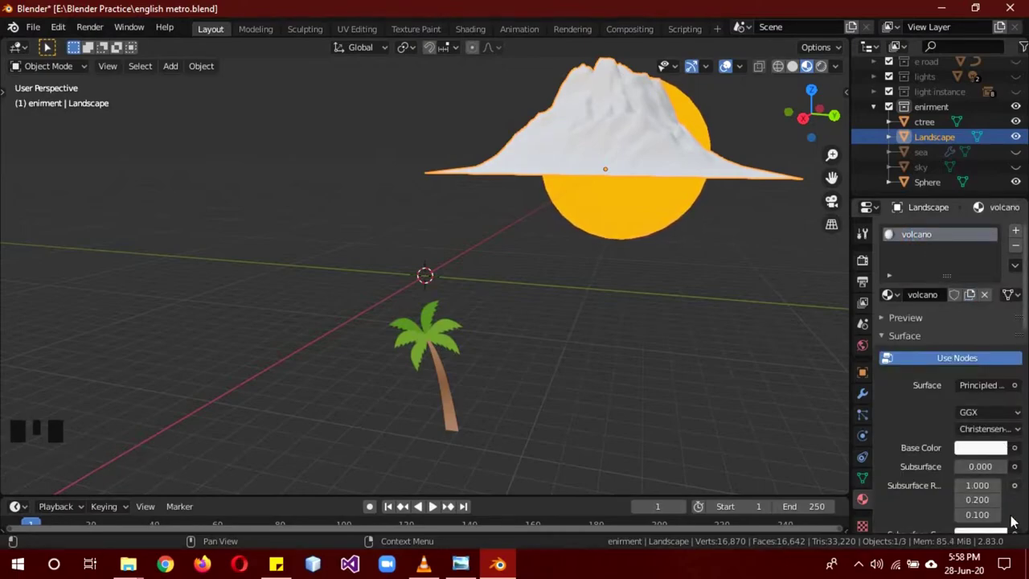
click(980, 448)
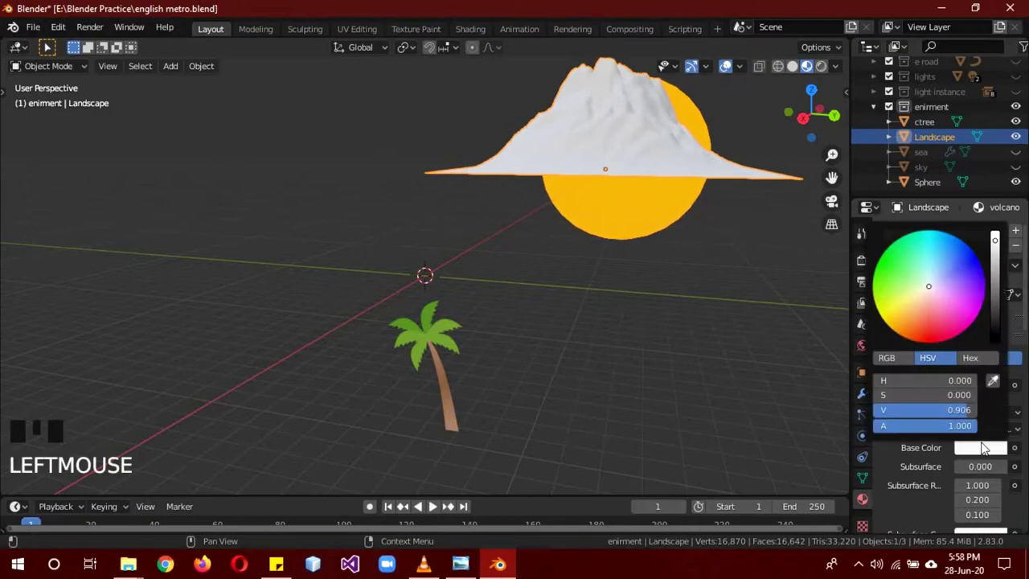
click(915, 328)
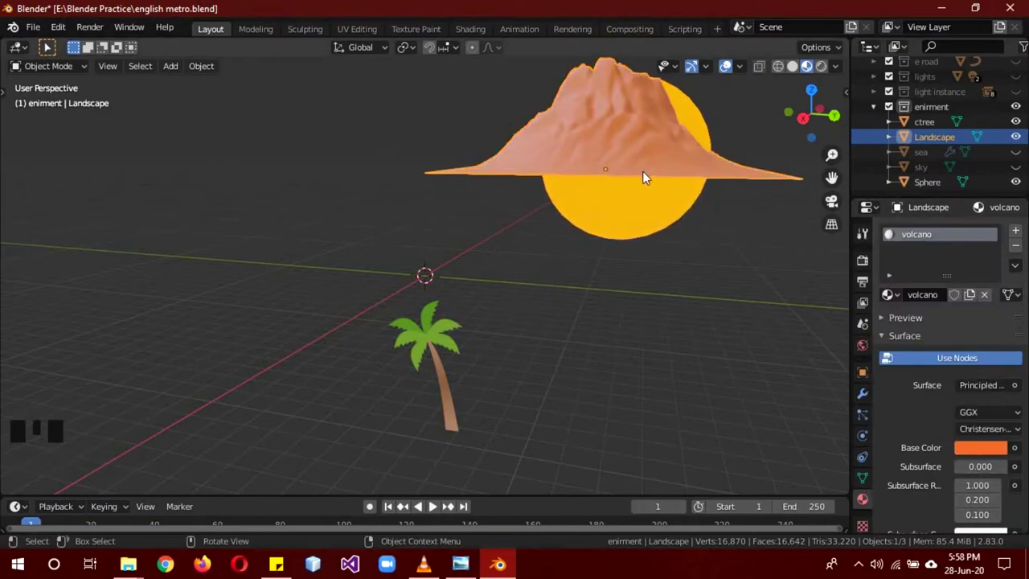
middle_drag(642, 171, 643, 199)
scroll(643, 199, down, 5)
scroll(643, 200, down, 4)
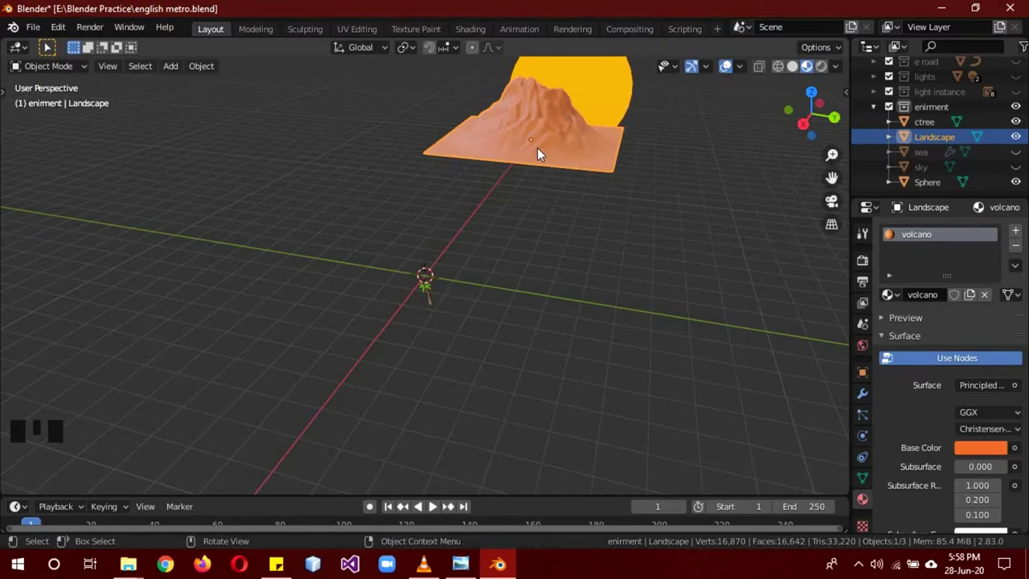
Switch the Landscape to Weight Paint mode with a 30 px brush radius
click(47, 66)
click(58, 151)
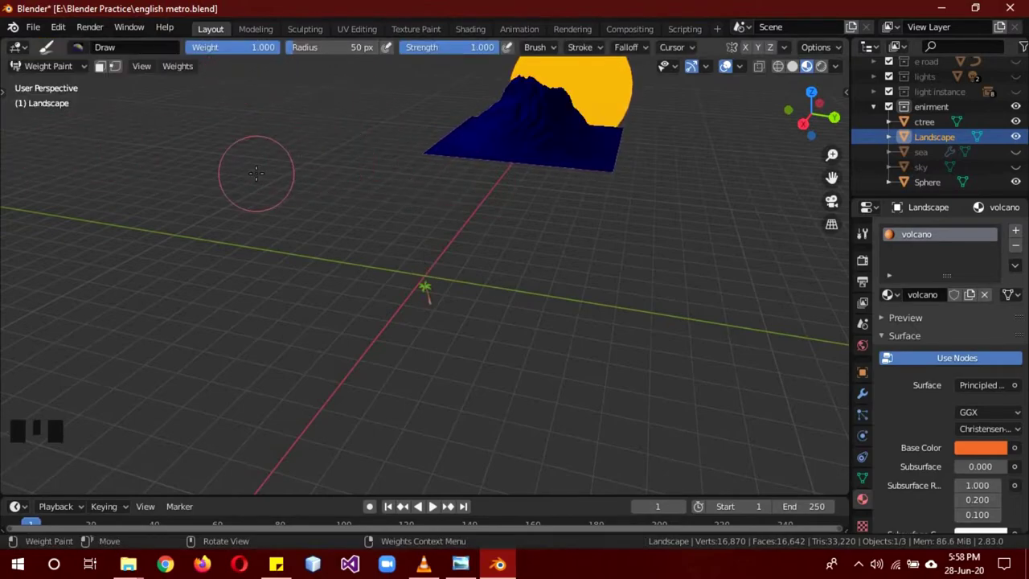
right_click(241, 188)
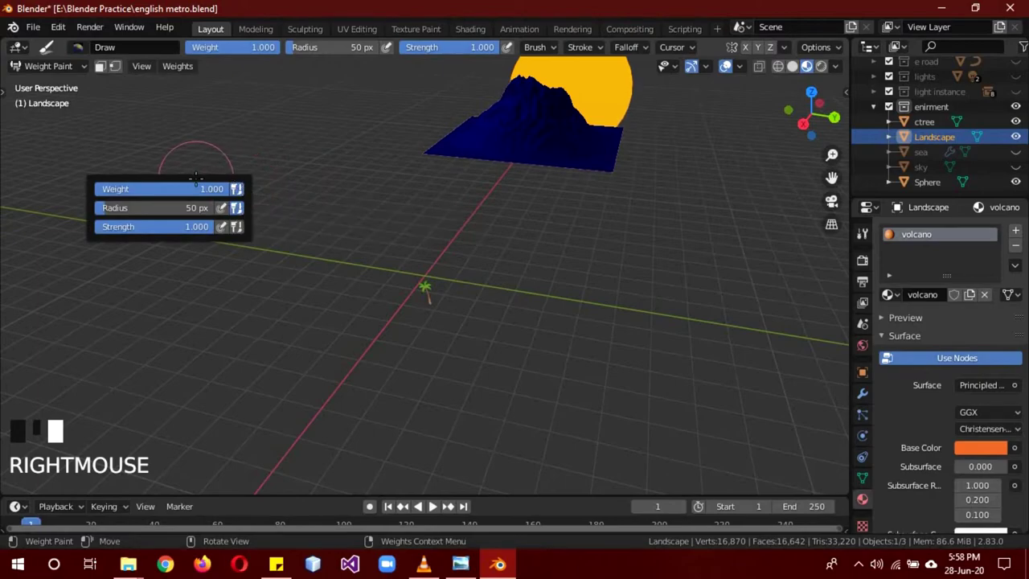
click(174, 209)
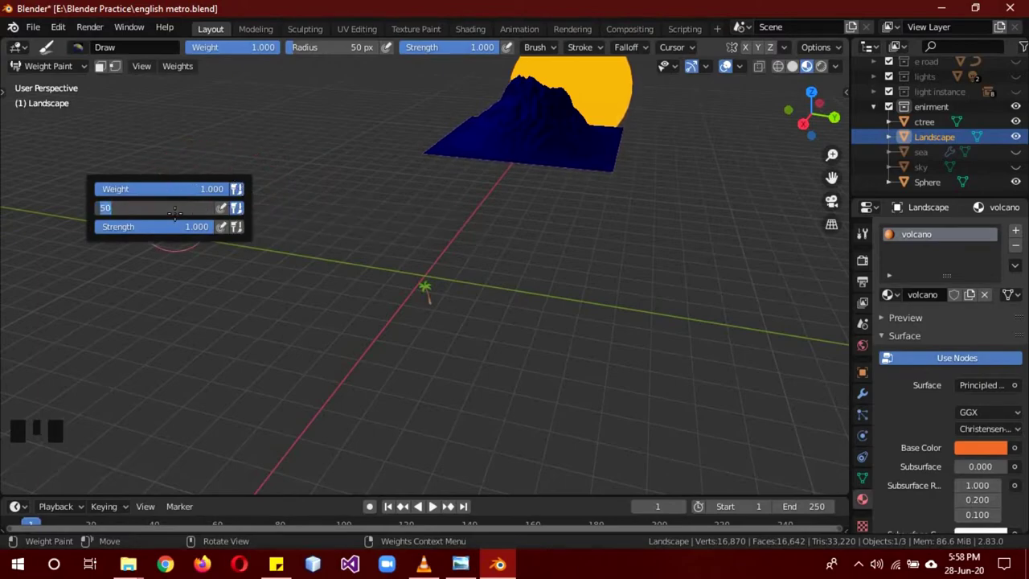
text(30)
key(Return)
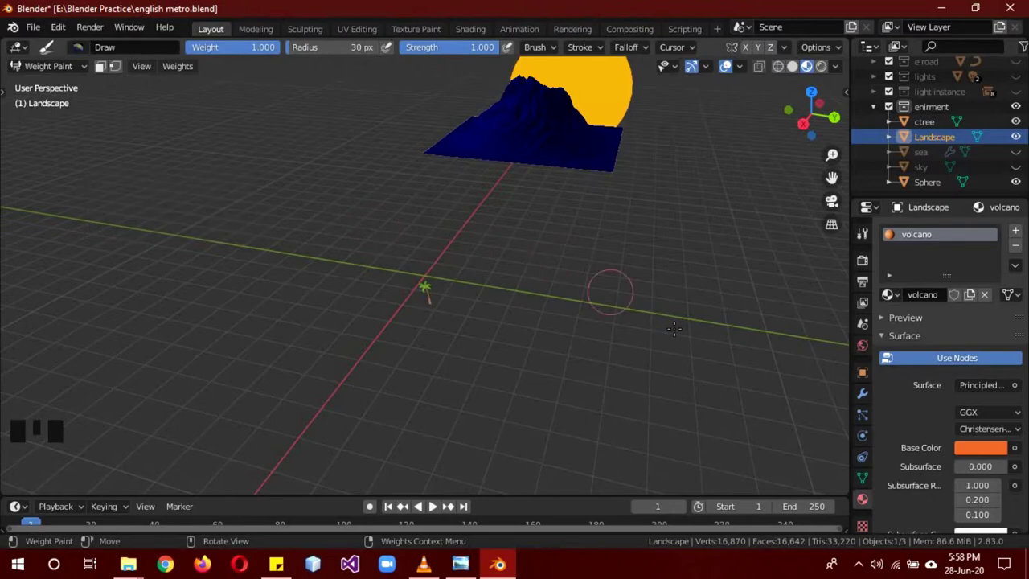
Paint full weight along the plane's upper-left edge, then return to Object Mode
middle_drag(659, 305, 590, 370)
scroll(591, 371, down, 5)
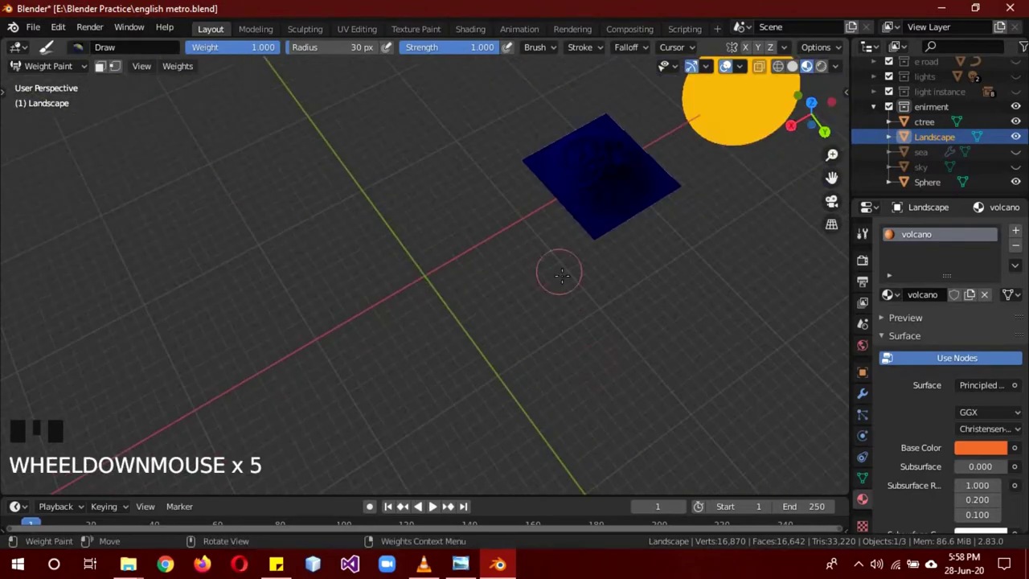
click(543, 167)
drag(546, 170, 563, 185)
click(566, 189)
click(593, 221)
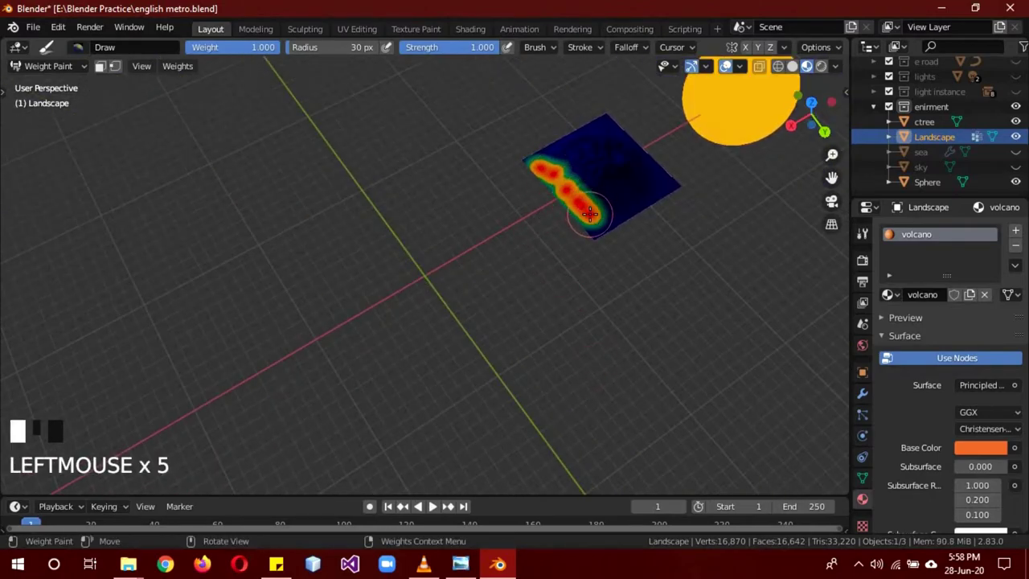
click(588, 205)
click(562, 180)
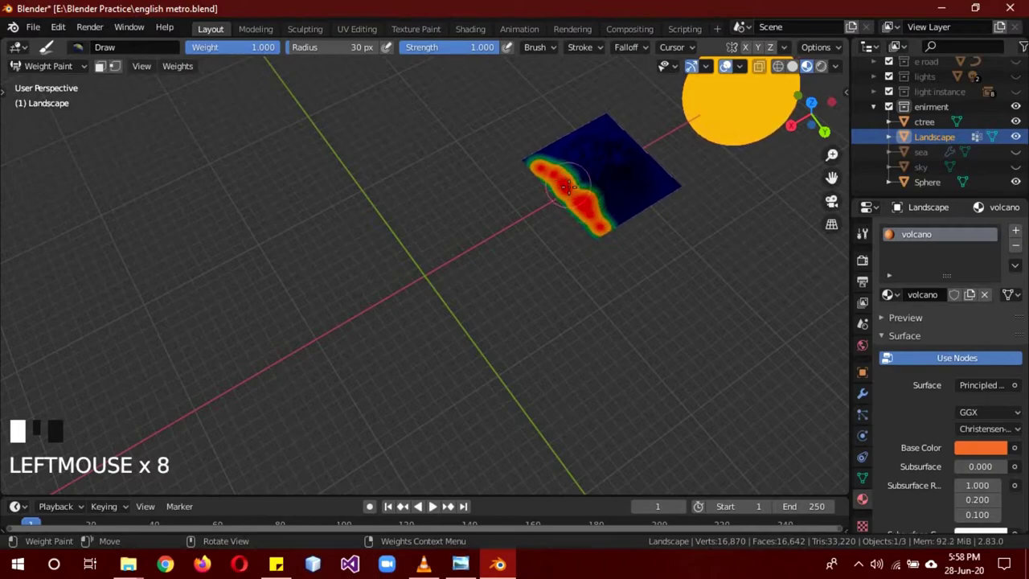
click(542, 159)
click(548, 181)
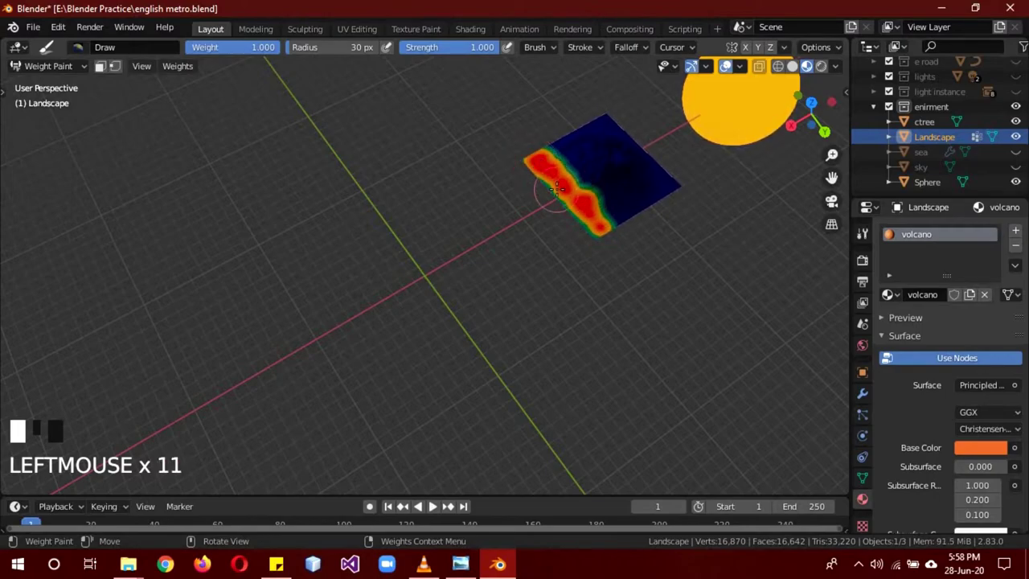
click(583, 197)
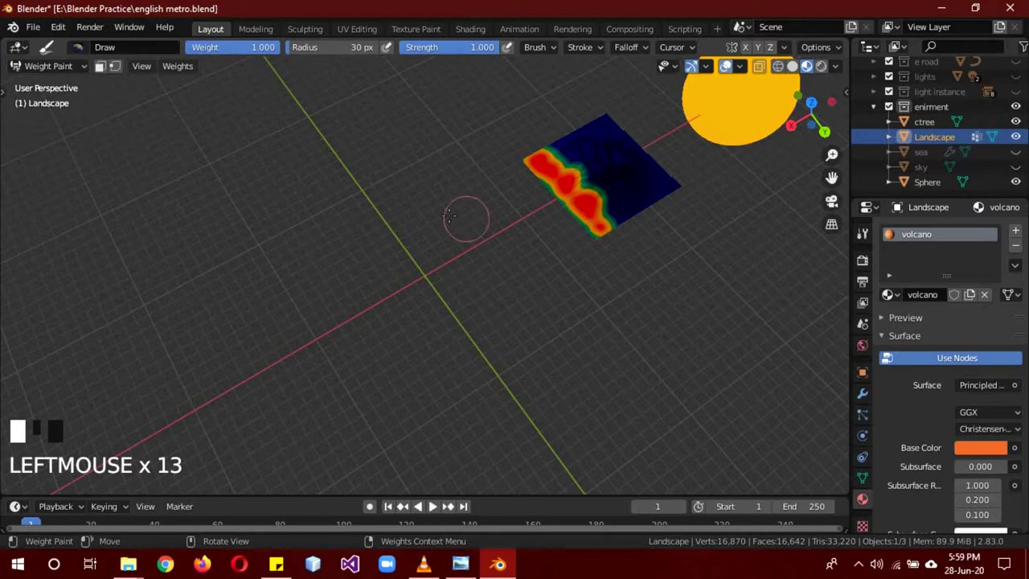
click(79, 66)
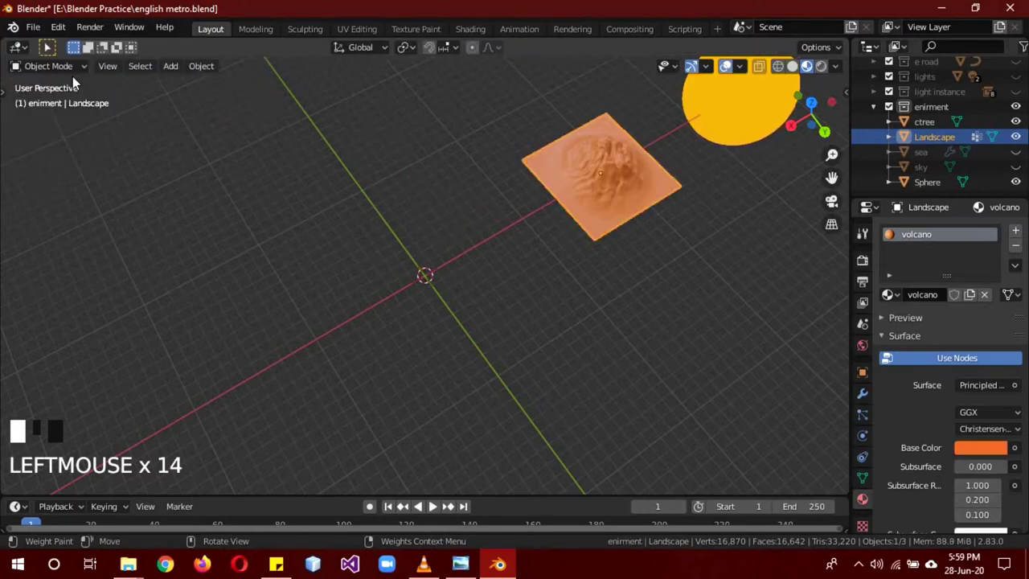
Add a Decimate modifier to the Landscape and set its ratio to 0.05
click(862, 394)
click(931, 230)
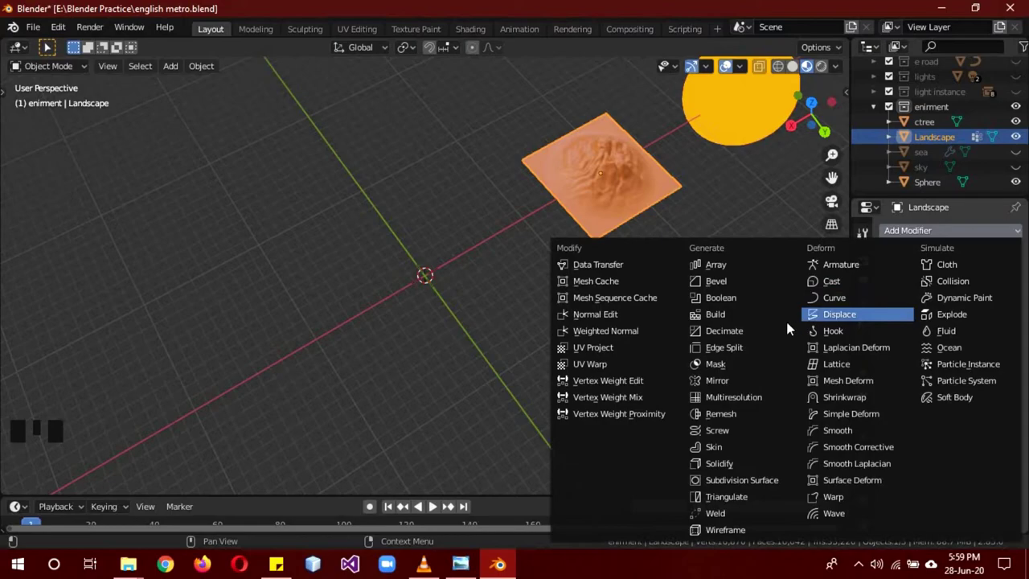
click(746, 326)
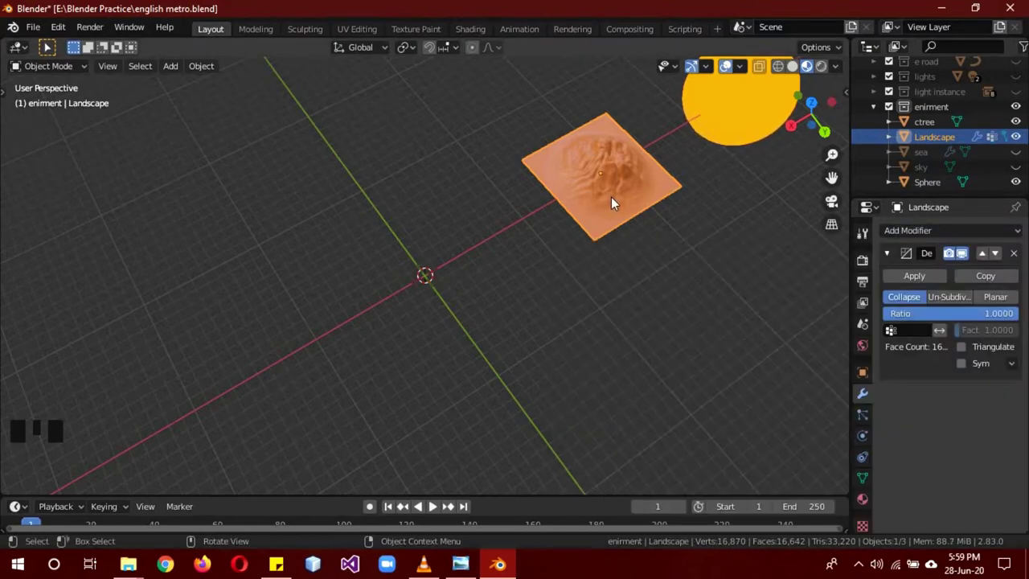
key(Tab)
key(Tab)
click(973, 316)
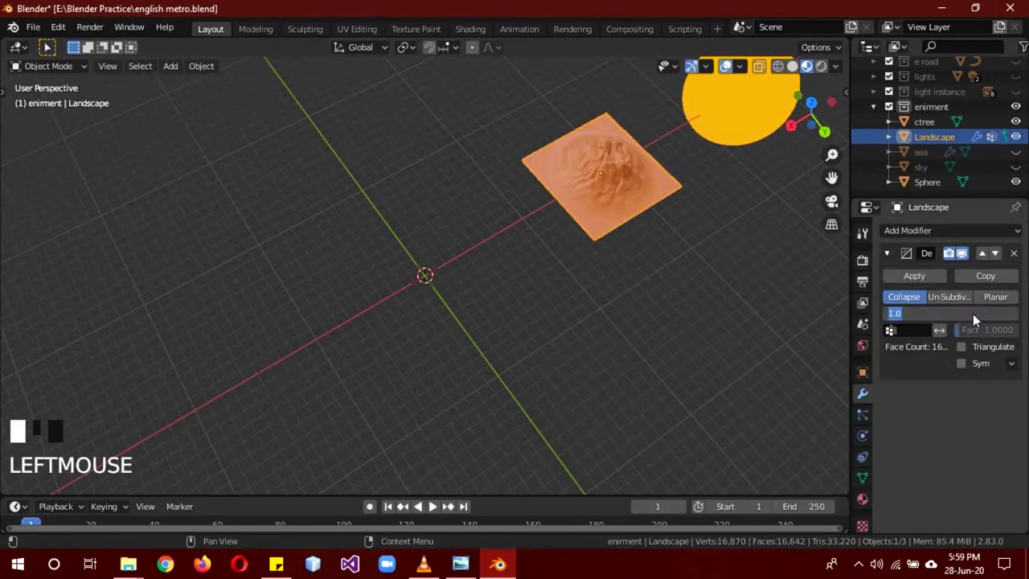
text(0.1)
key(Return)
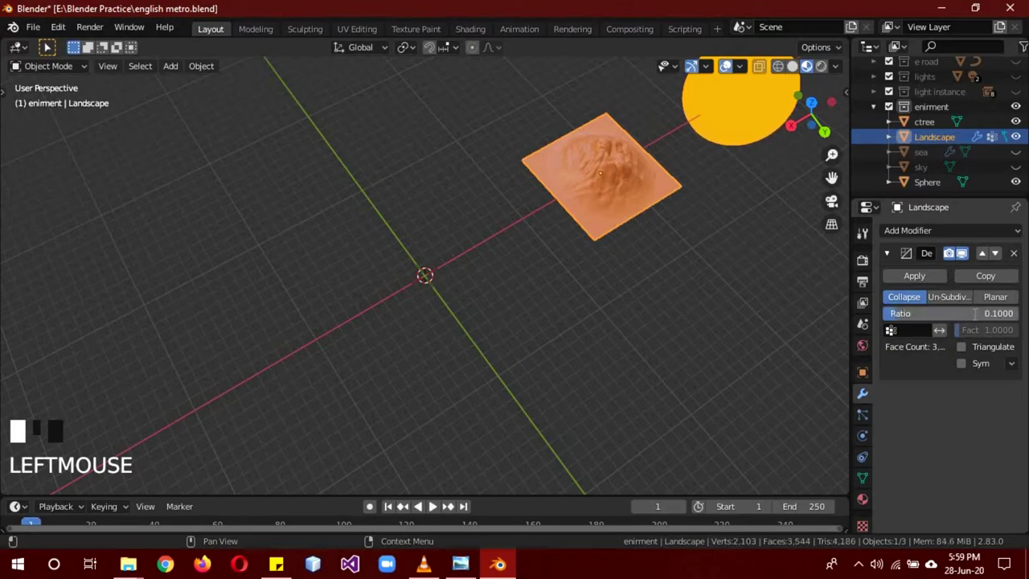
click(935, 314)
text(0.0)
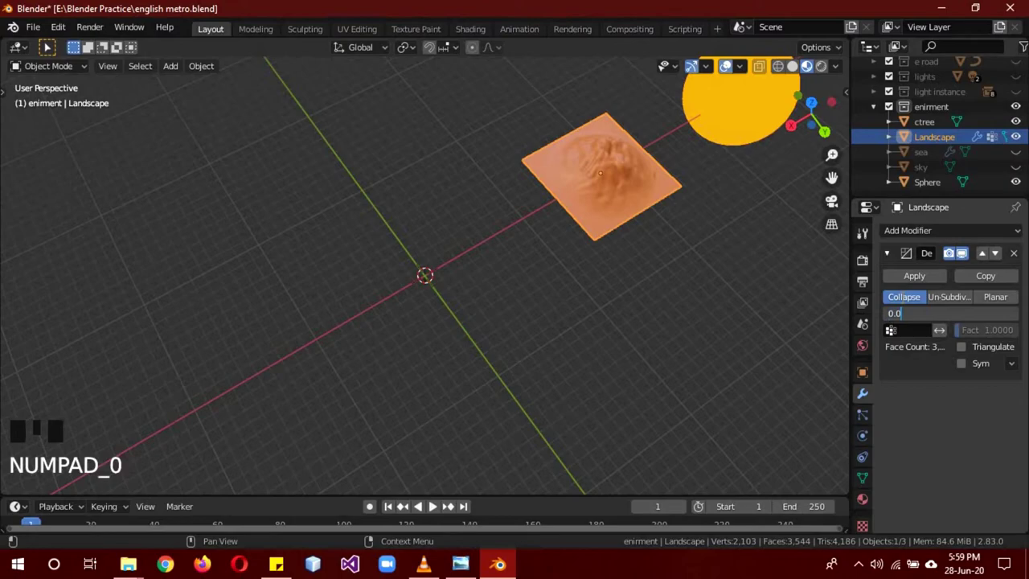
key(Return)
Apply the Decimate modifier and inspect the low-poly mesh in Edit Mode
scroll(738, 222, up, 1)
scroll(737, 223, up, 2)
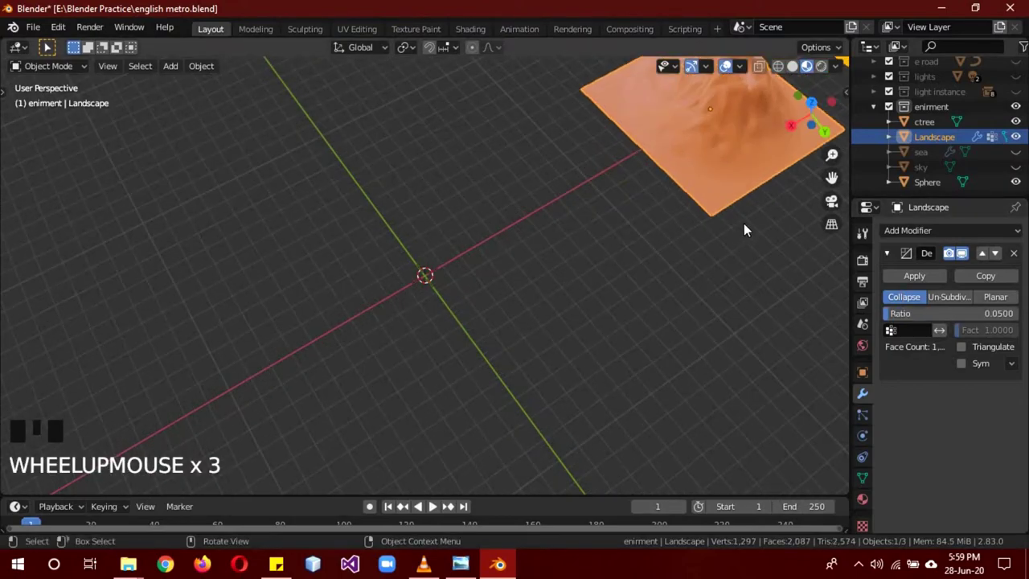
mouse_move(743, 223)
middle_down()
mouse_move(569, 183)
mouse_move(544, 123)
mouse_move(753, 302)
middle_up()
click(926, 275)
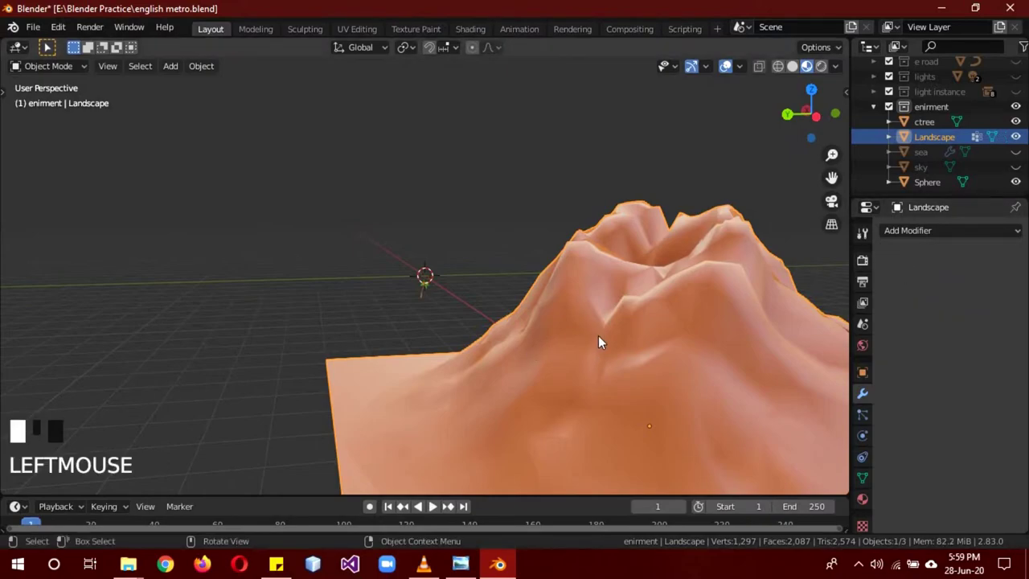
key(Tab)
middle_drag(542, 368, 584, 377)
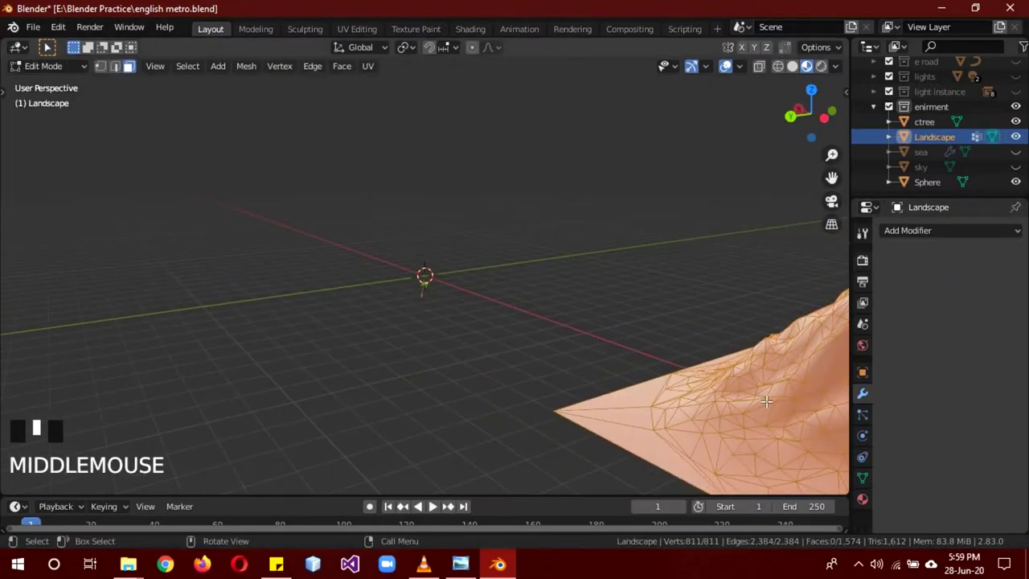
key(Tab)
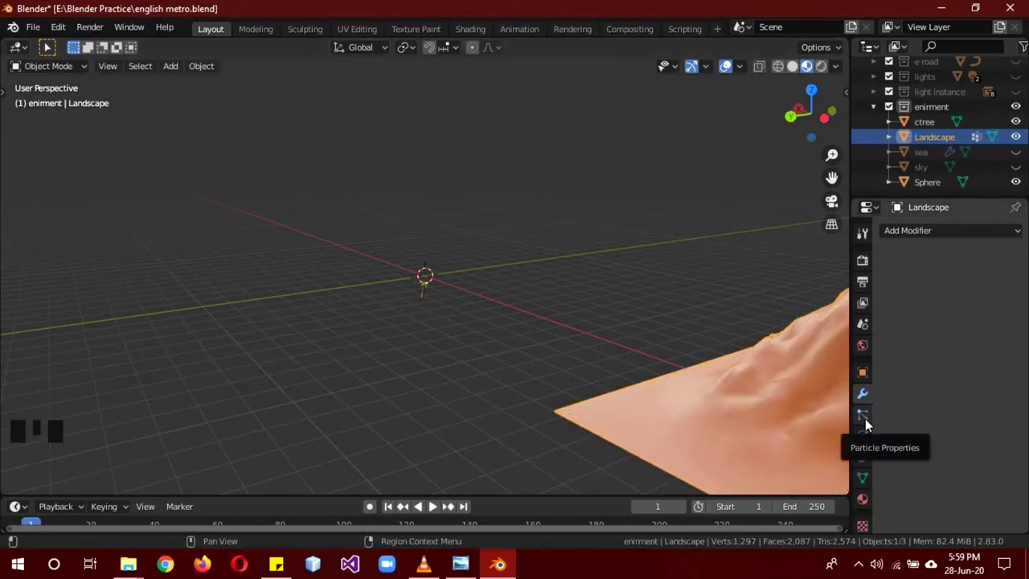
Add a new particle system to the Landscape
click(865, 420)
click(741, 392)
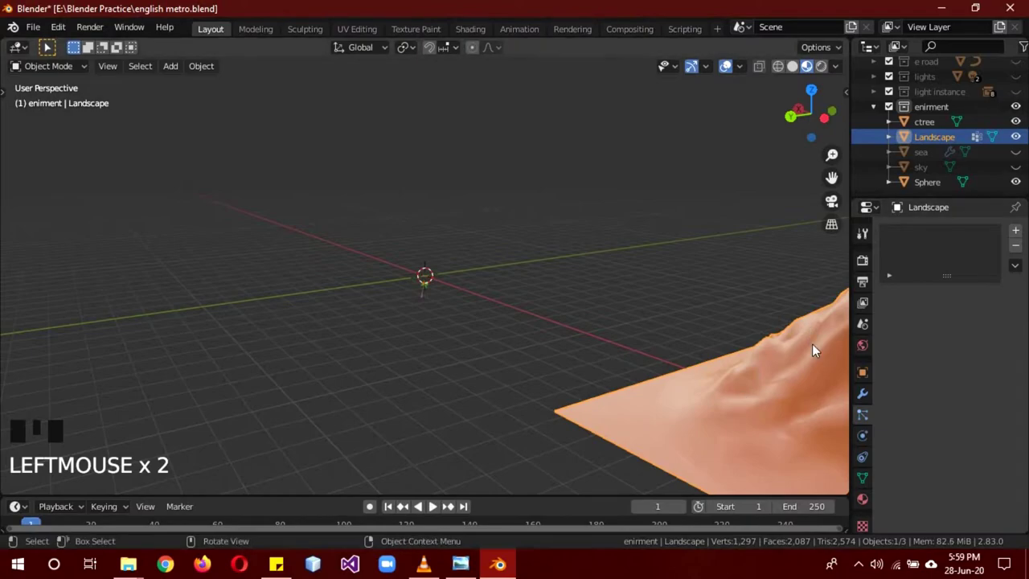
click(1016, 231)
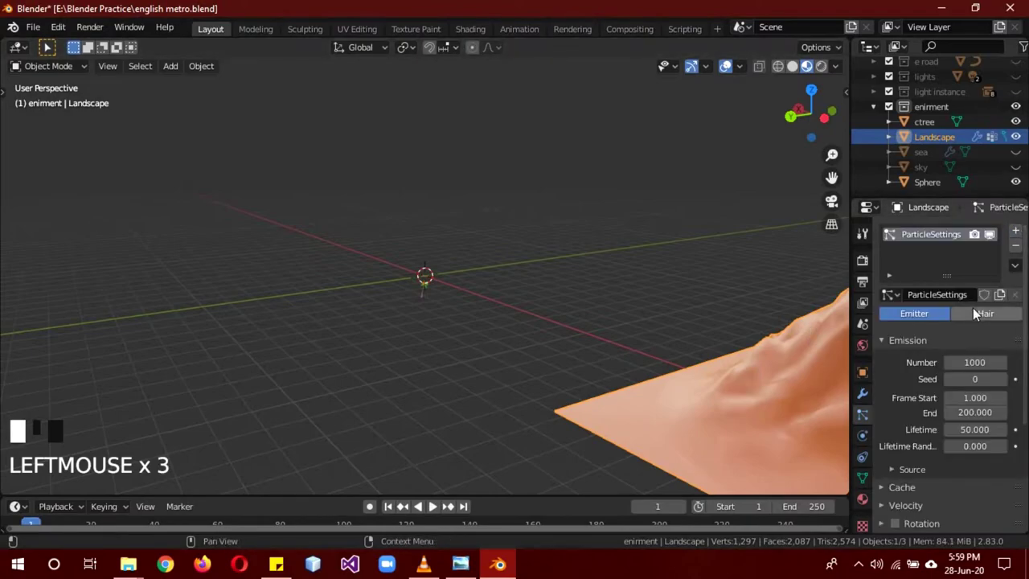
scroll(636, 346, down, 3)
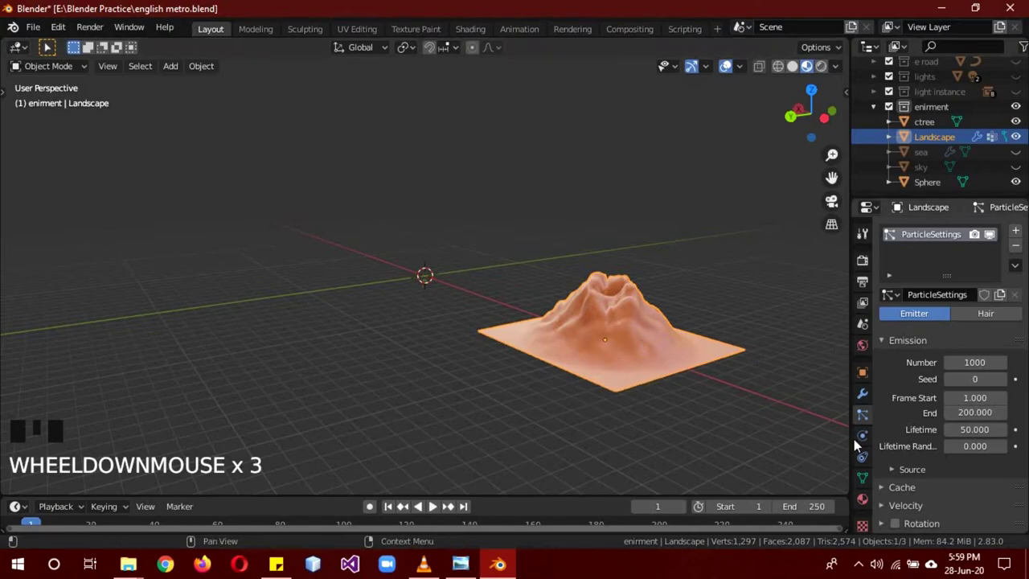
Play the animation to preview the 1000 particles, then stop and rewind to frame 0
click(432, 506)
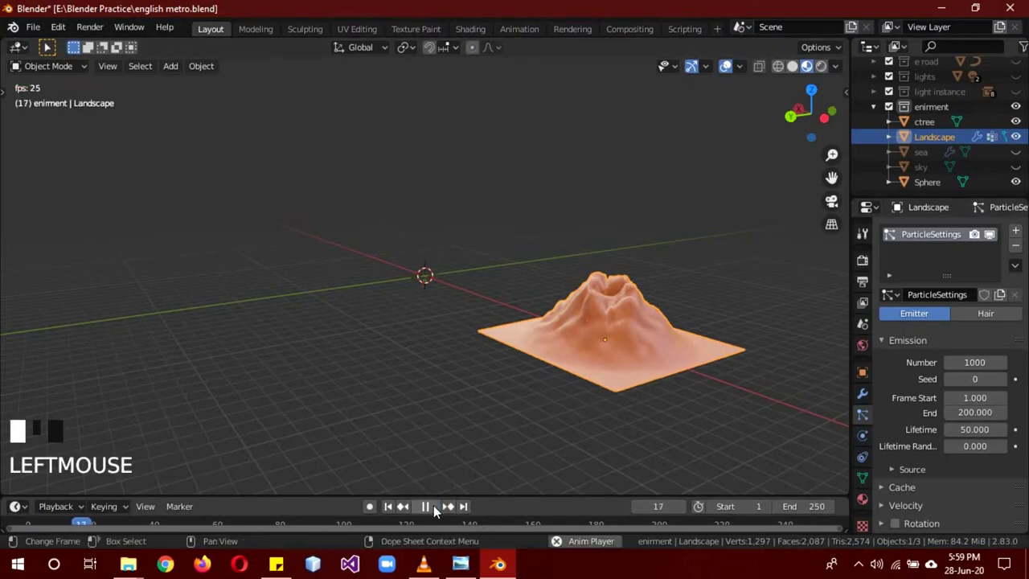
scroll(659, 359, down, 1)
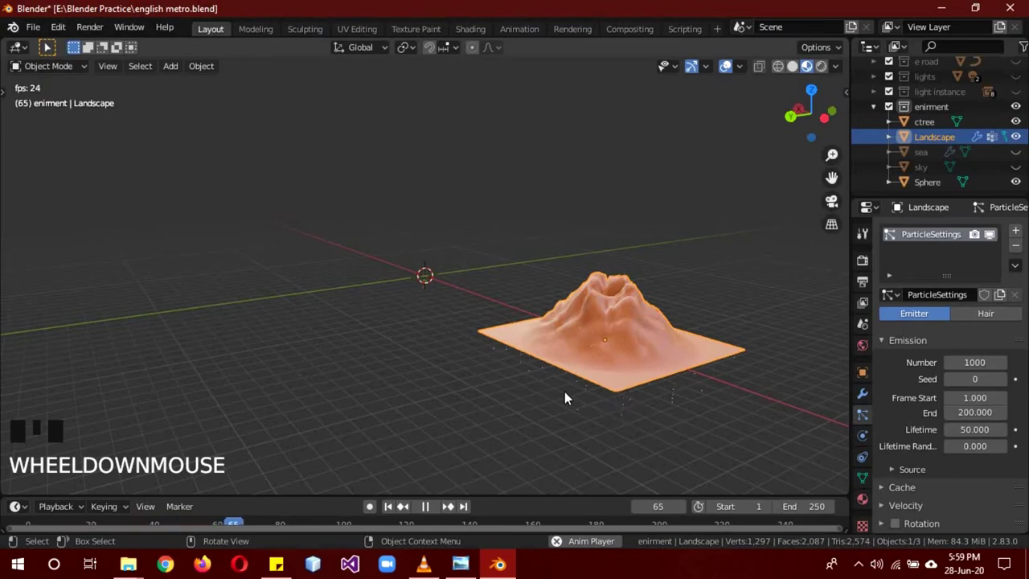
click(426, 507)
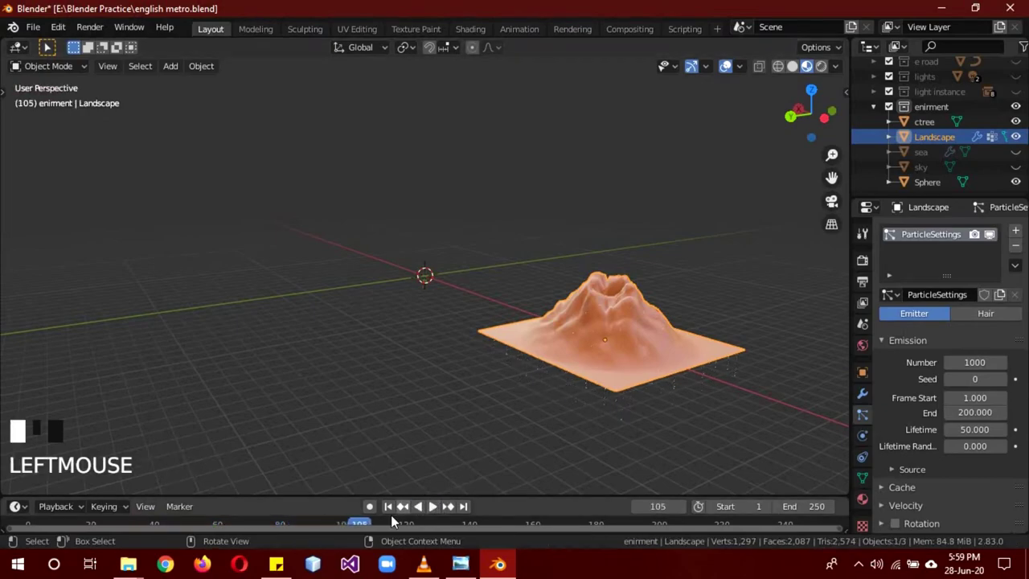
mouse_move(361, 522)
mouse_down()
mouse_move(275, 505)
mouse_move(24, 520)
mouse_up()
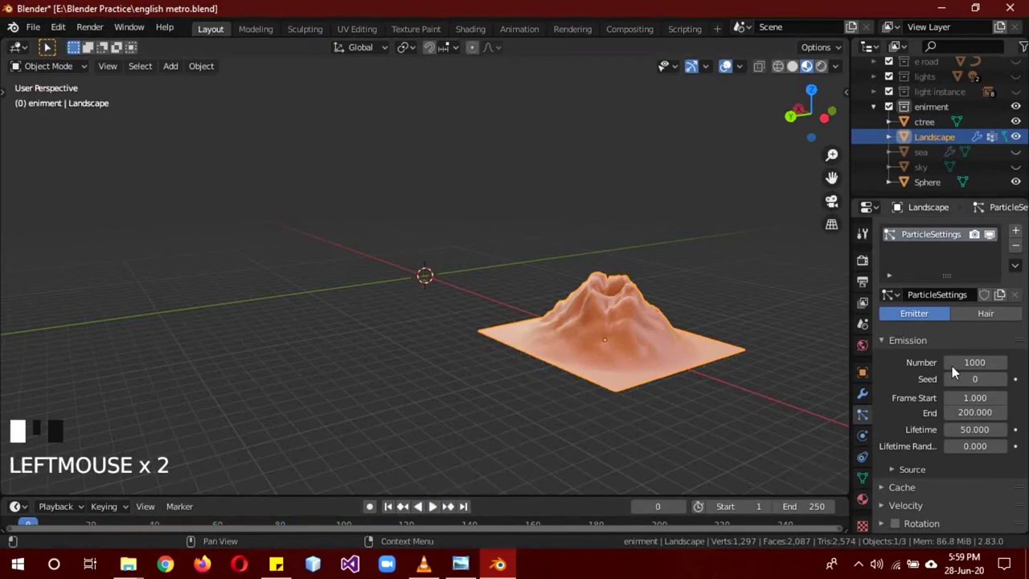
Switch the Landscape particle system type to Hair
click(986, 314)
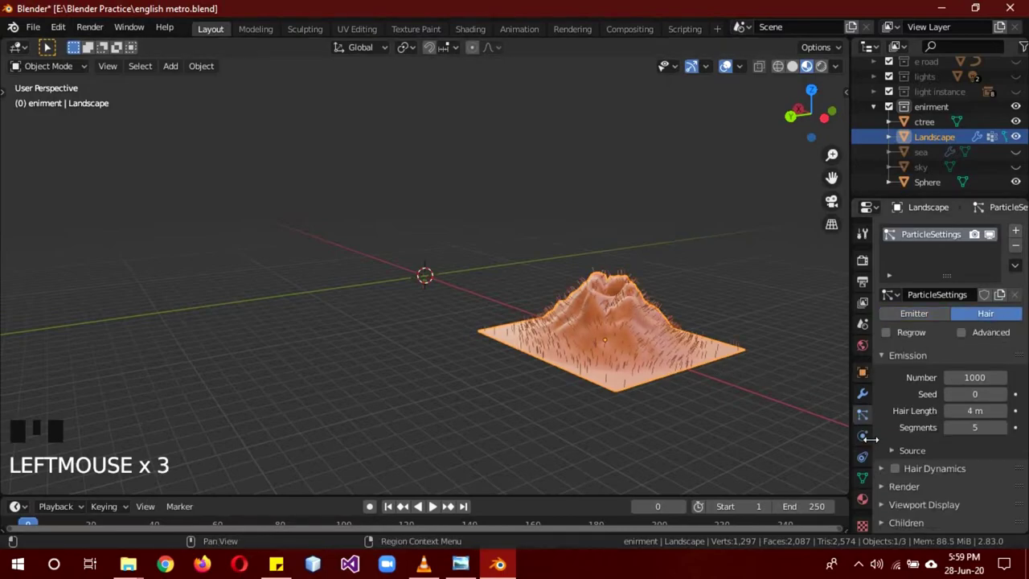
scroll(930, 464, down, 7)
scroll(726, 388, down, 3)
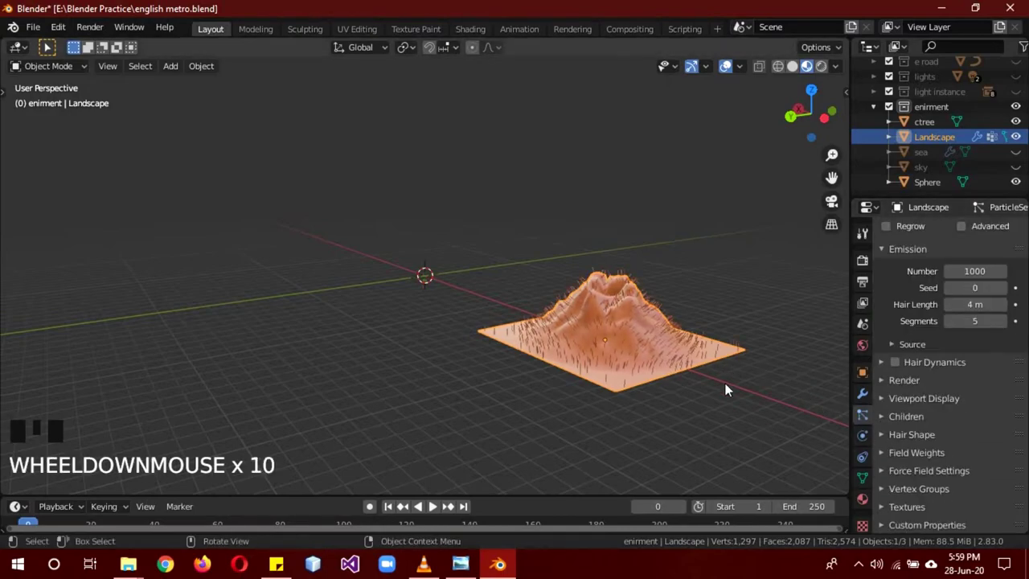
mouse_move(726, 389)
middle_down()
mouse_move(562, 377)
mouse_move(651, 408)
middle_up()
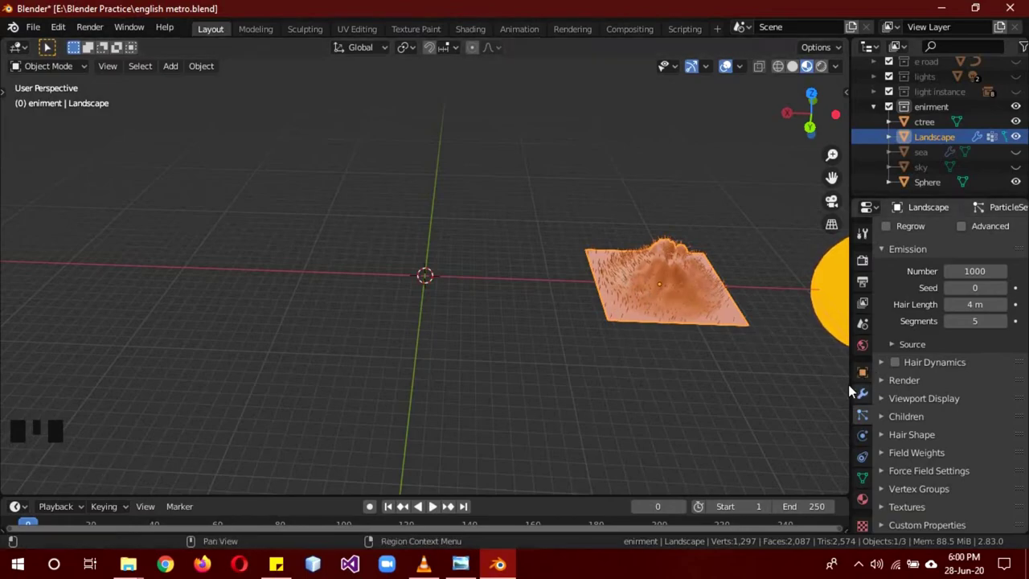
Assign the Group vertex group to control hair length in the particle Vertex Groups panel
click(919, 488)
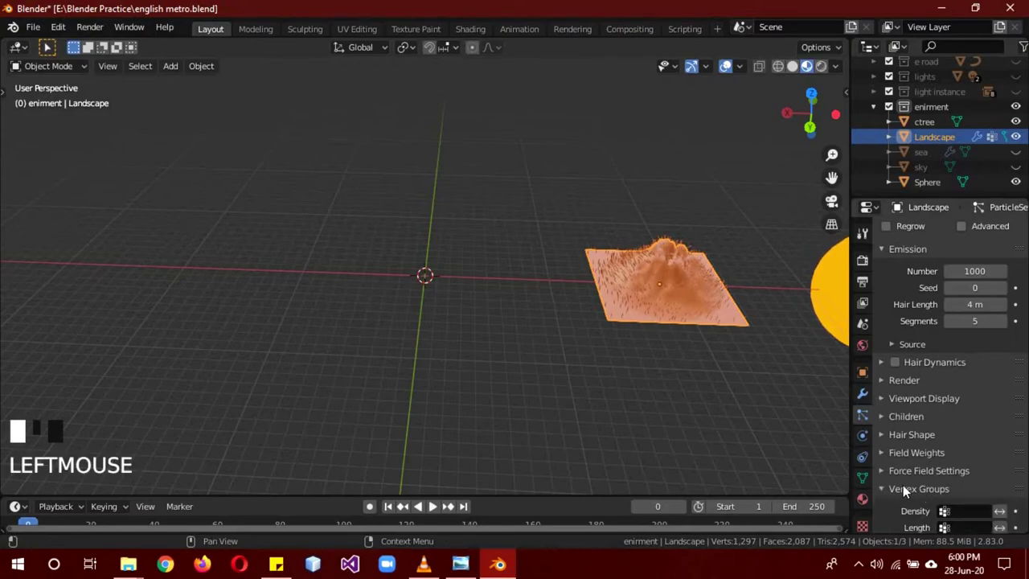
scroll(892, 474, down, 2)
click(861, 479)
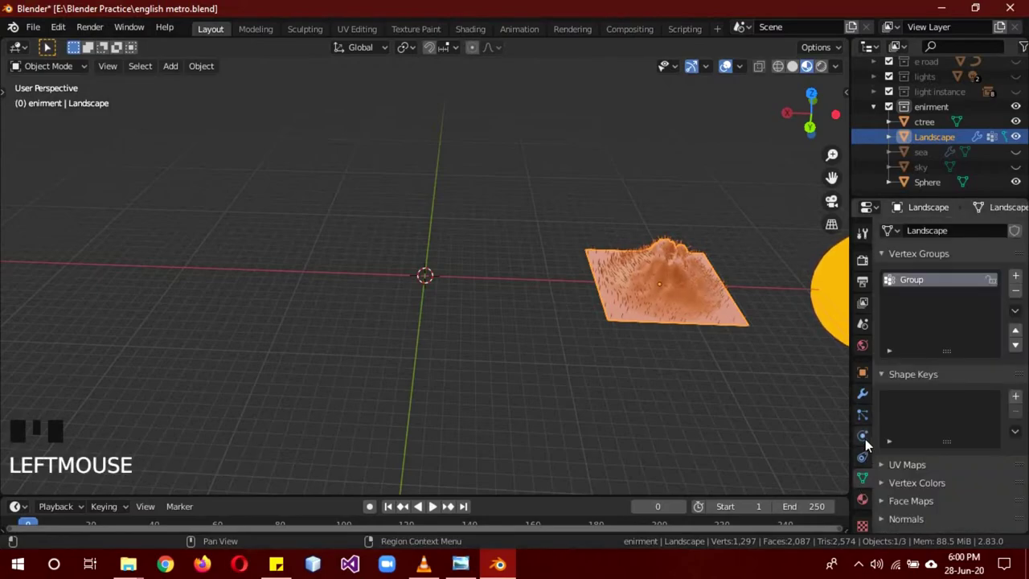
click(862, 413)
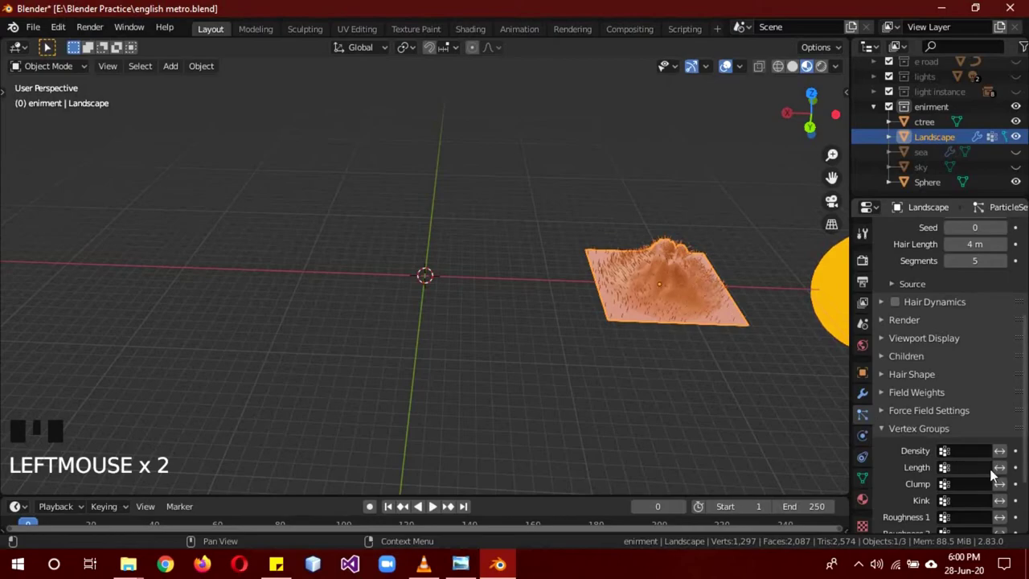
click(969, 451)
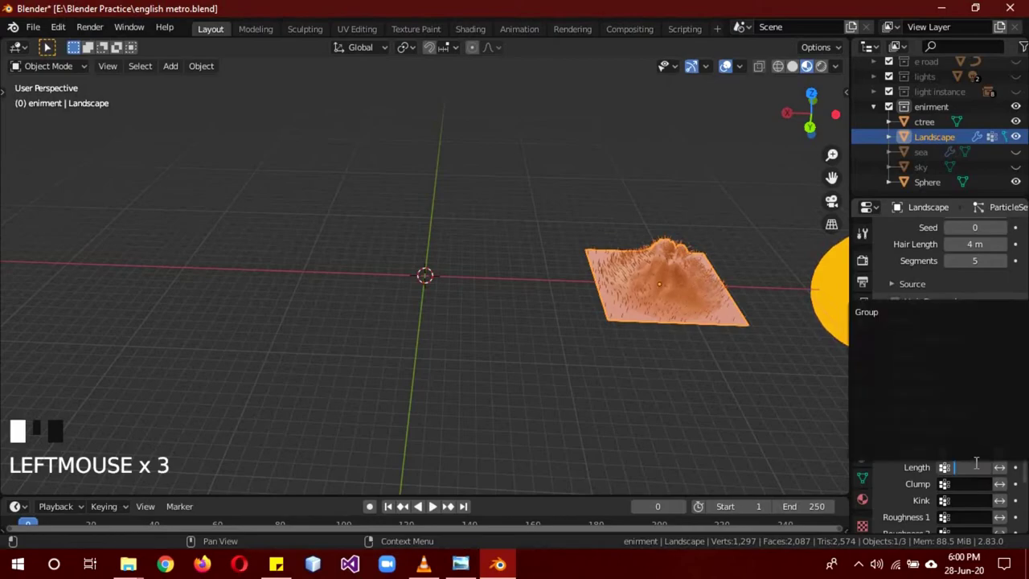
click(890, 311)
scroll(645, 294, up, 2)
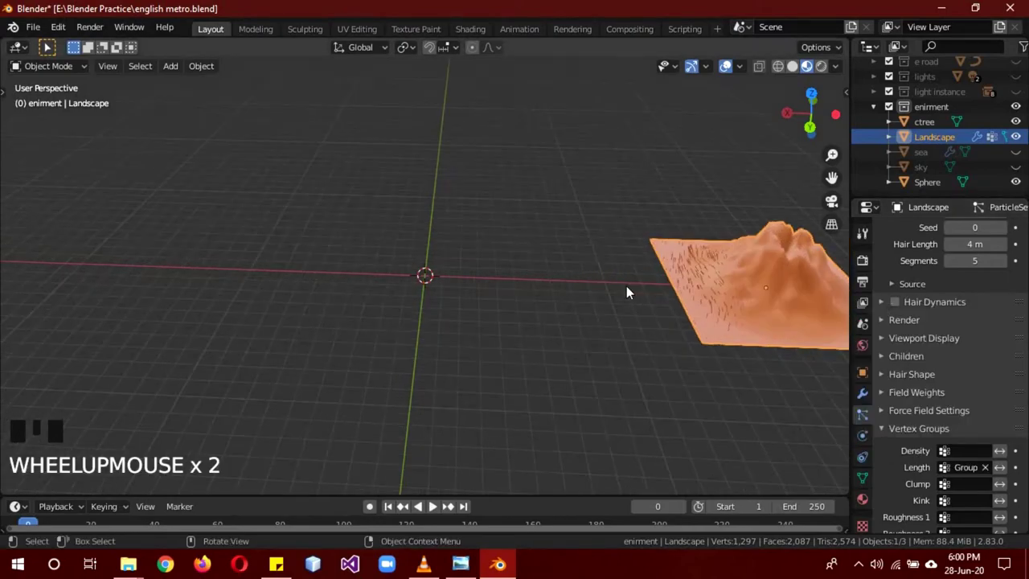
scroll(950, 342, up, 4)
click(974, 331)
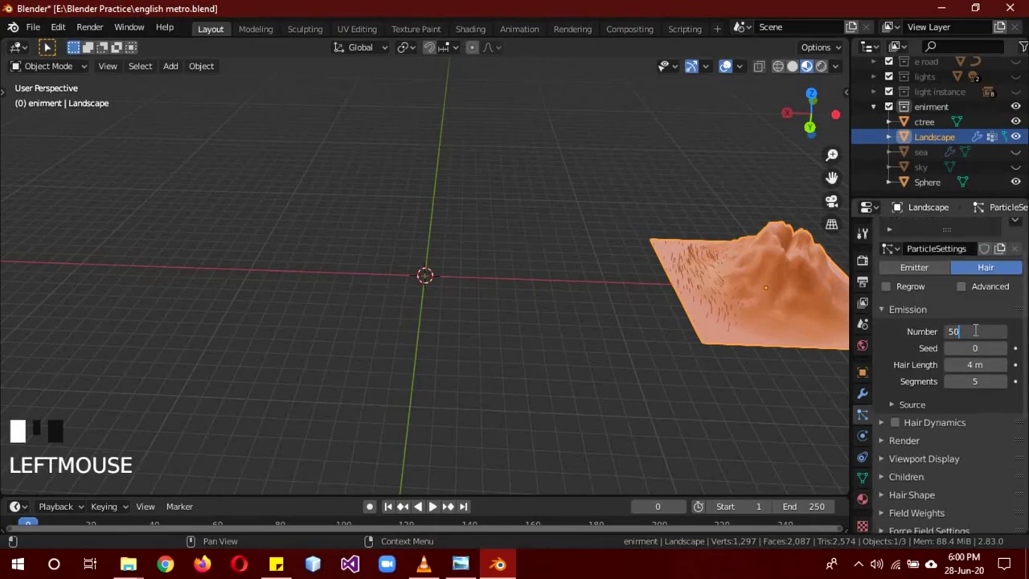
Set the hair emission number to 60
key(Return)
click(974, 331)
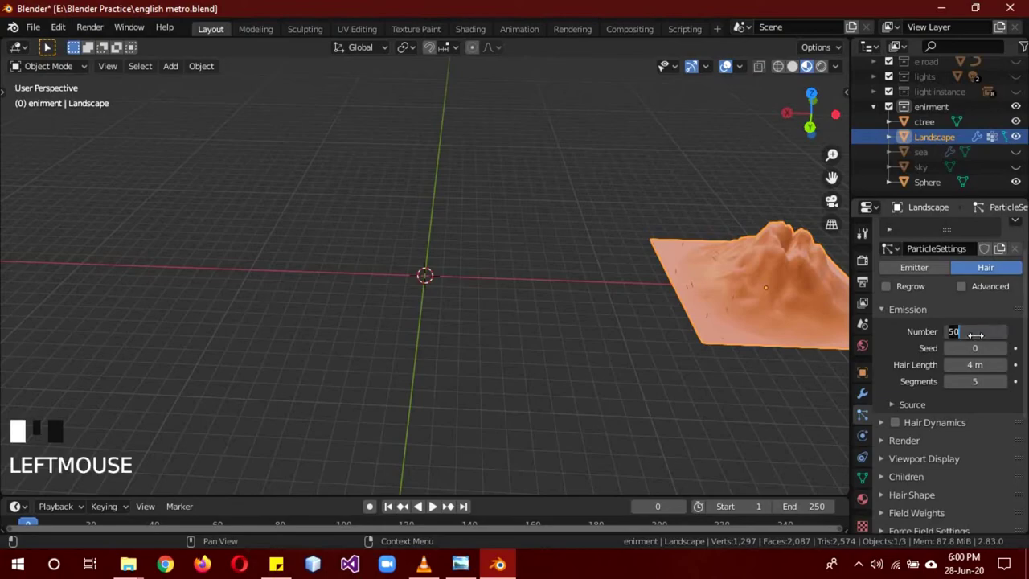
text(60)
key(Return)
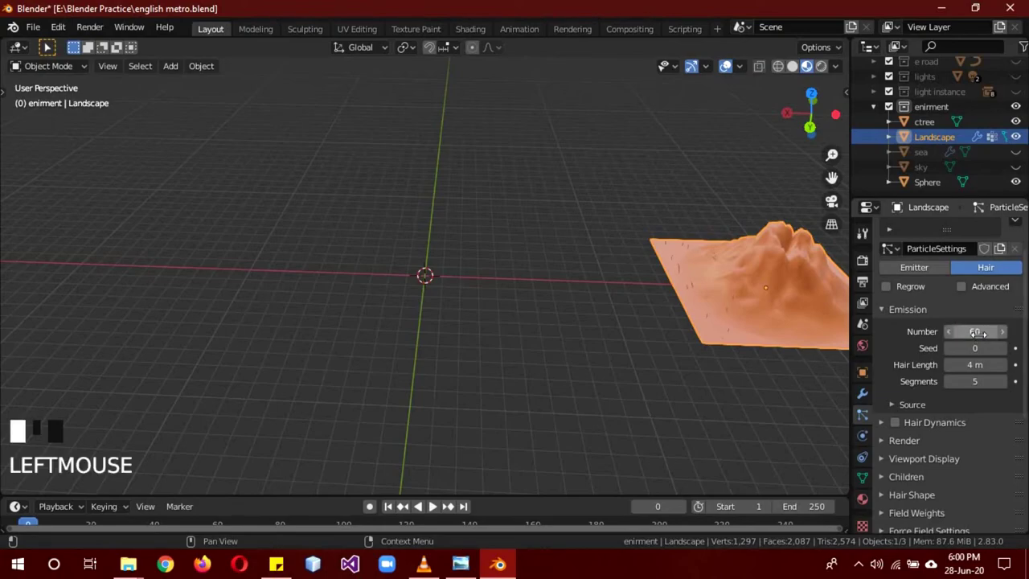
scroll(954, 405, down, 2)
Render the hair particles as Object, with ctree as the instance object
click(907, 381)
click(956, 403)
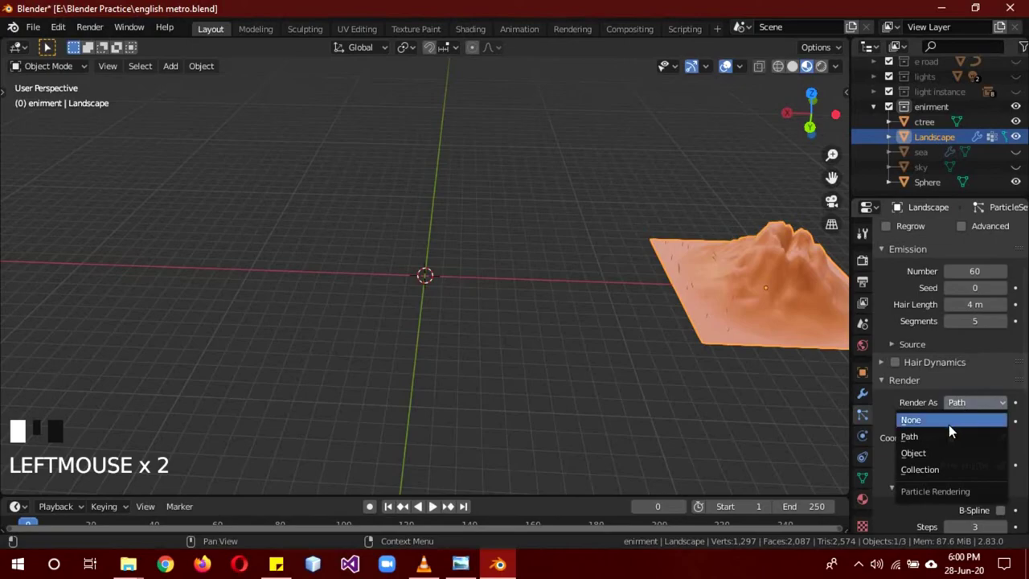
click(934, 451)
scroll(937, 463, down, 2)
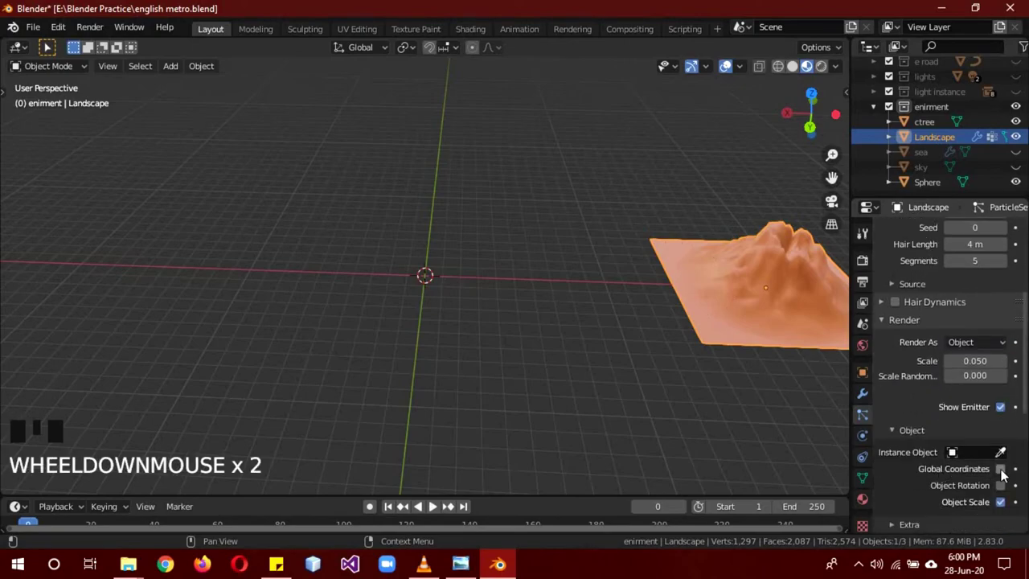
click(1000, 451)
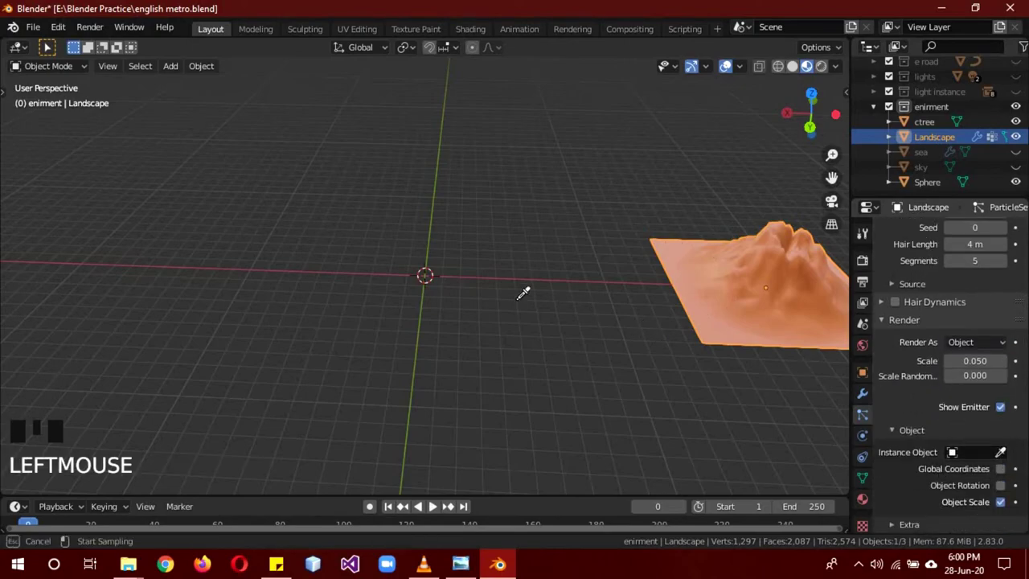
click(424, 271)
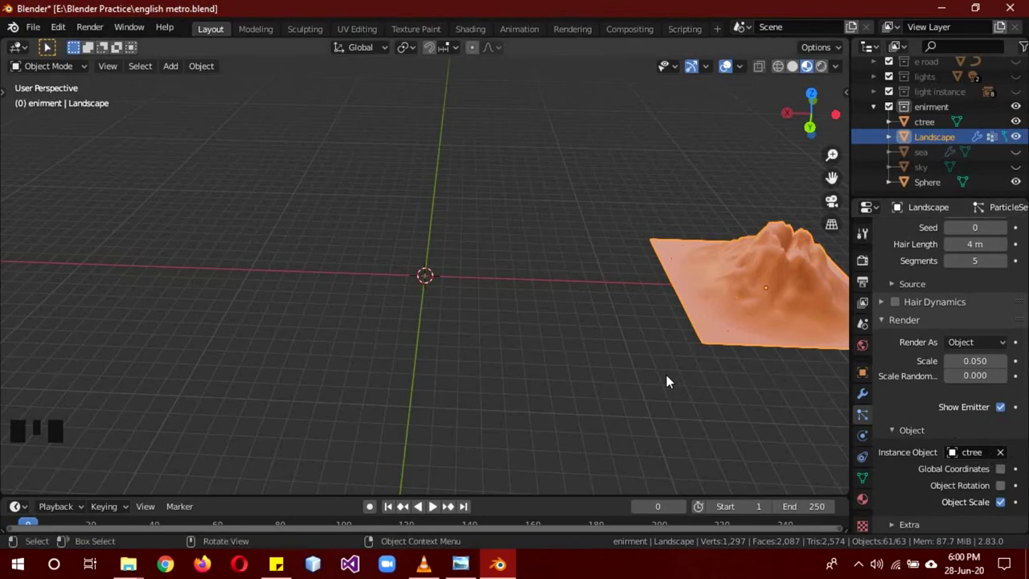
Set the particle Scale Randomness to 0.3
click(983, 379)
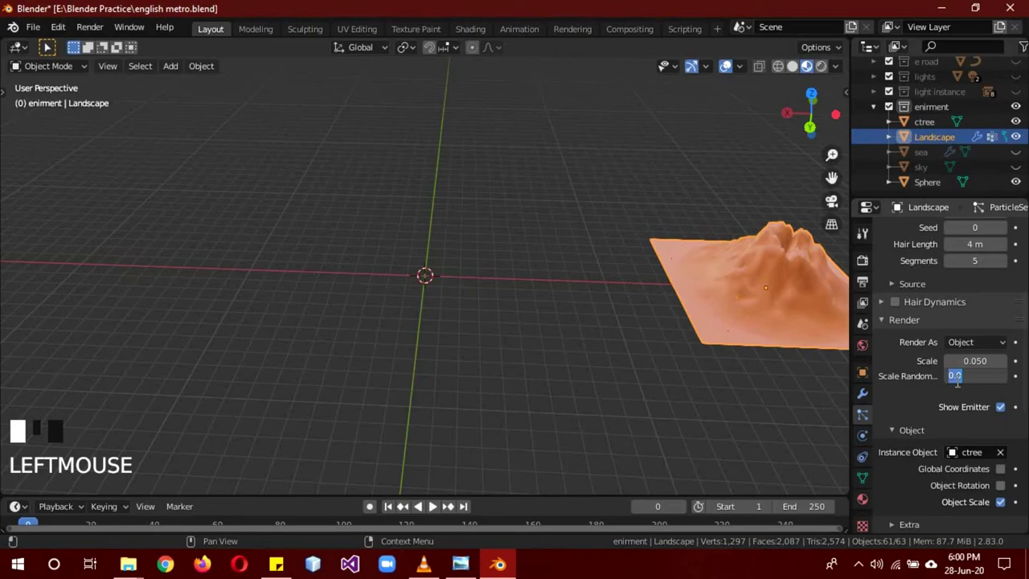
text(.3)
key(Return)
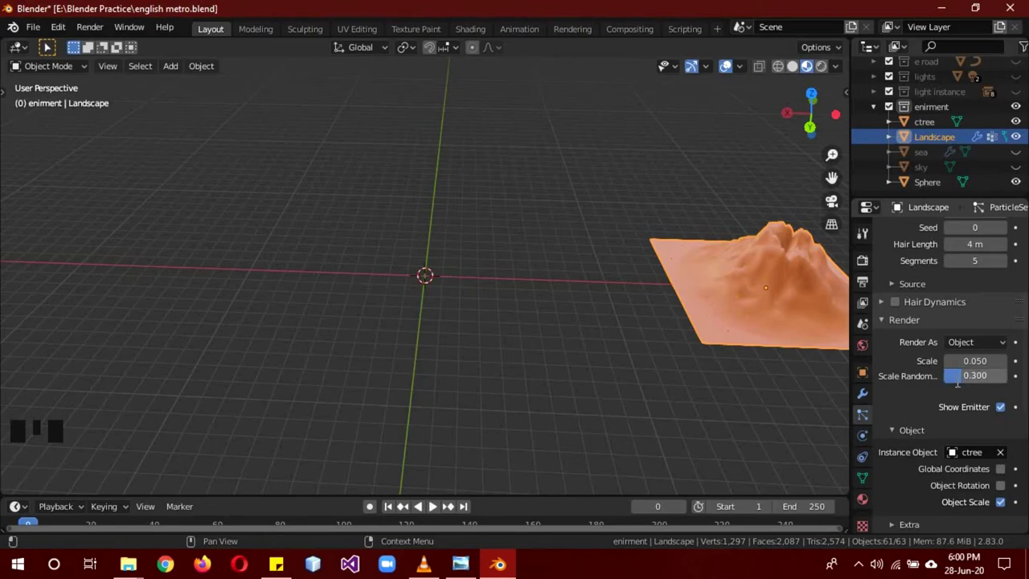
Raise the particle scale to 0.35 so the palm trees appear larger
click(969, 360)
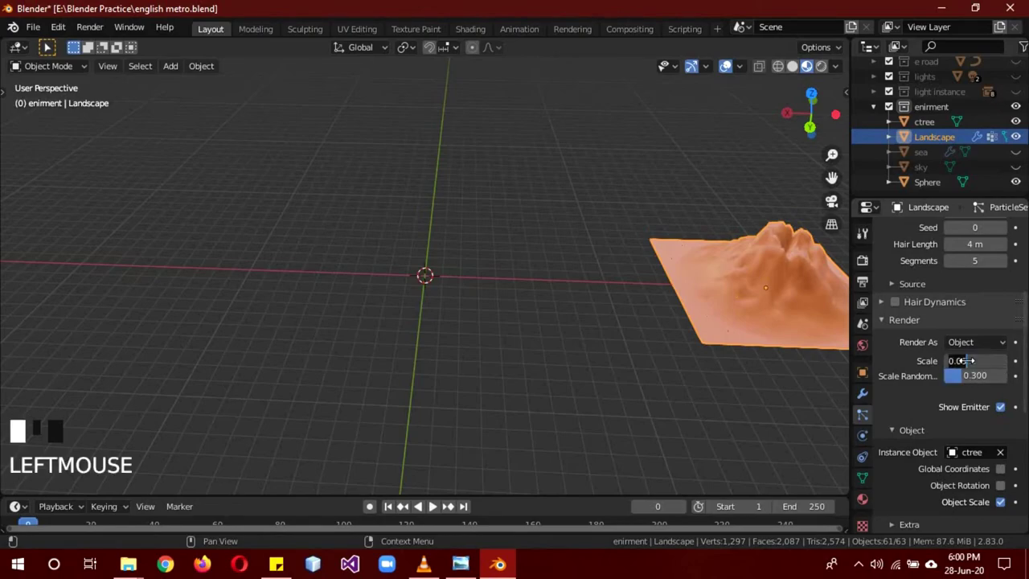
text(0.1)
key(Return)
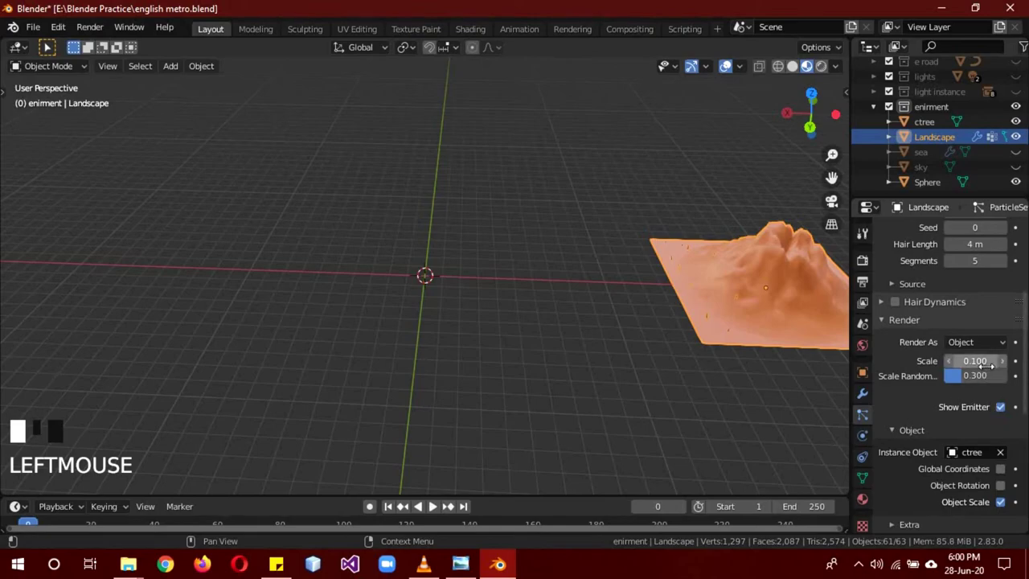
double_click(982, 364)
text(.3)
key(Return)
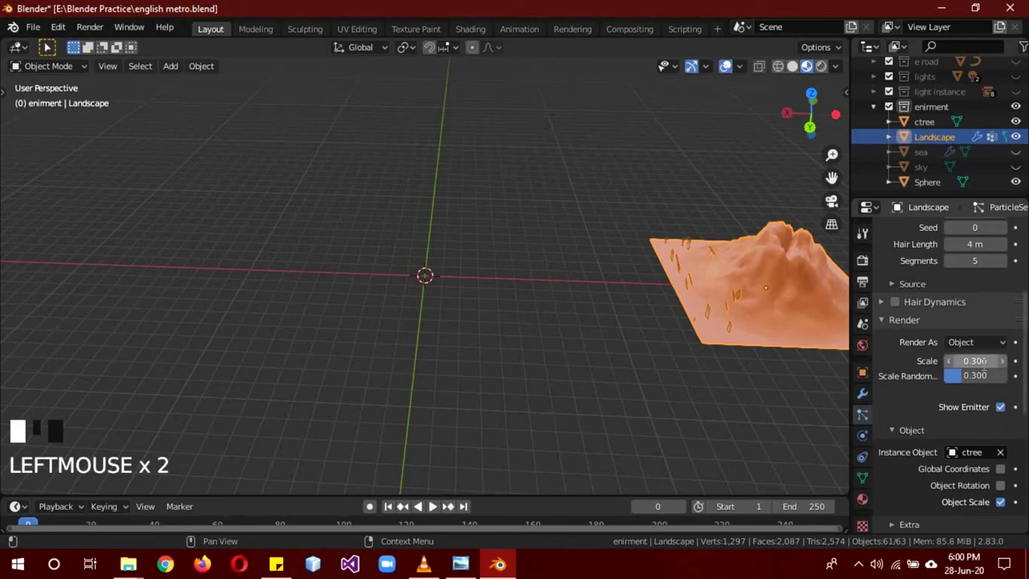
middle_drag(595, 345, 712, 236)
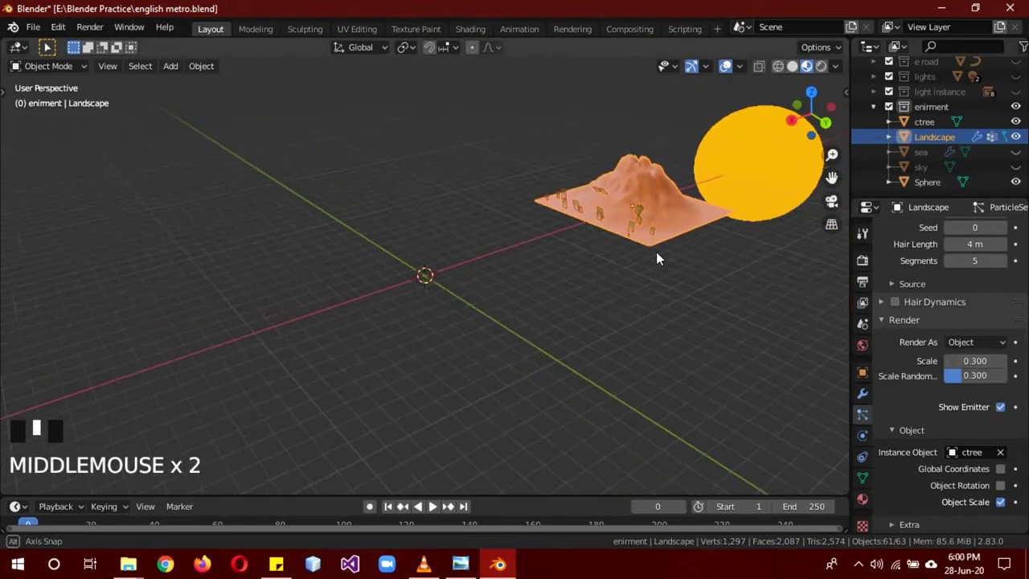
click(981, 362)
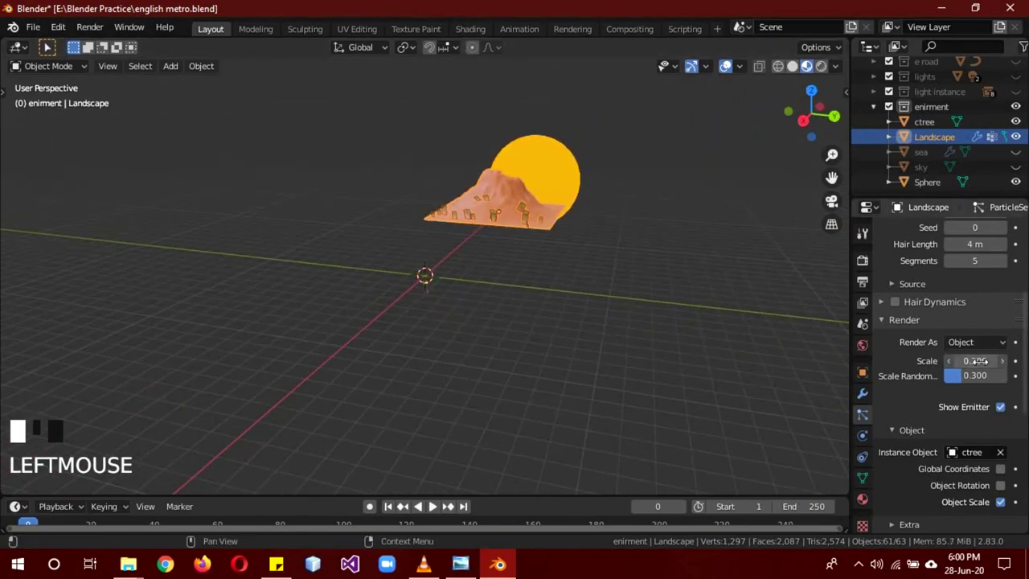
text(0.35)
key(Return)
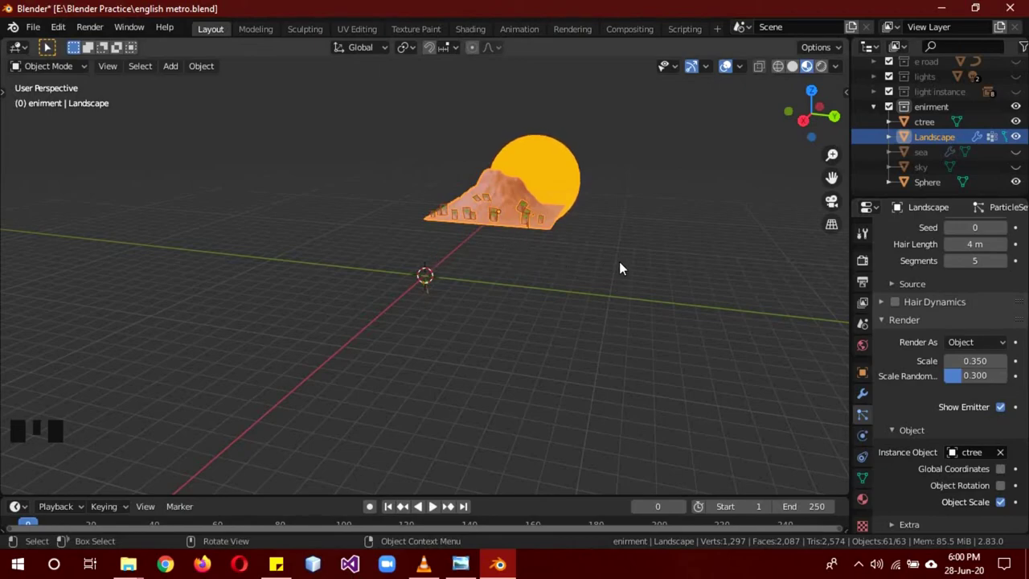
Deselect everything and unhide the sea object in the Outliner
key(a)
key(a)
middle_drag(593, 273, 612, 279)
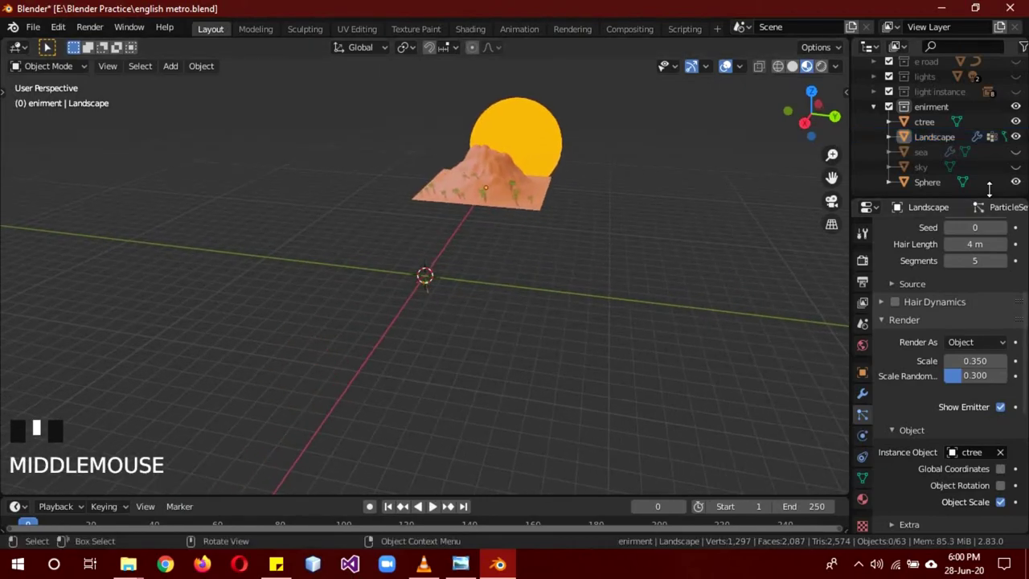
click(1014, 153)
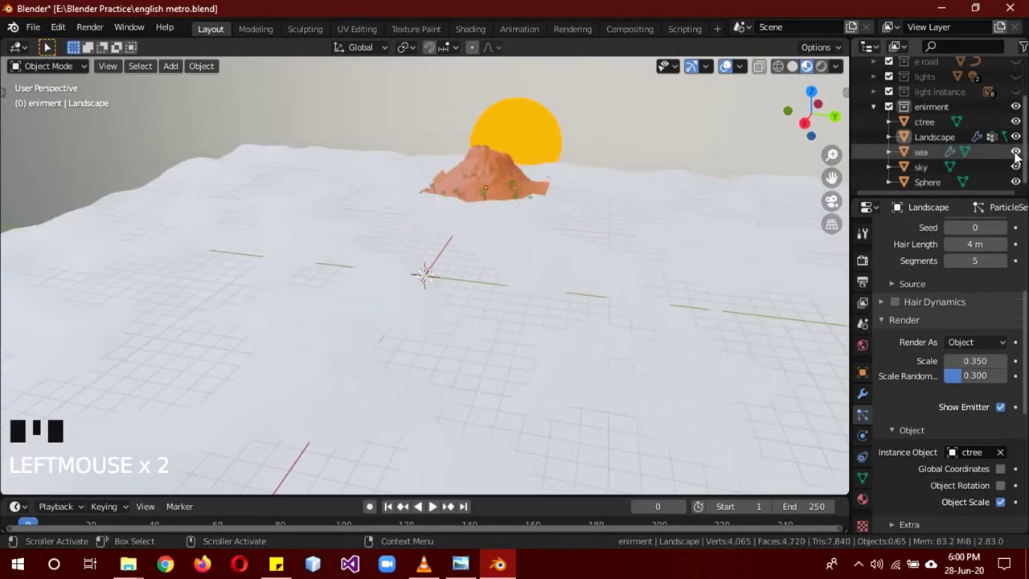
scroll(966, 293, up, 3)
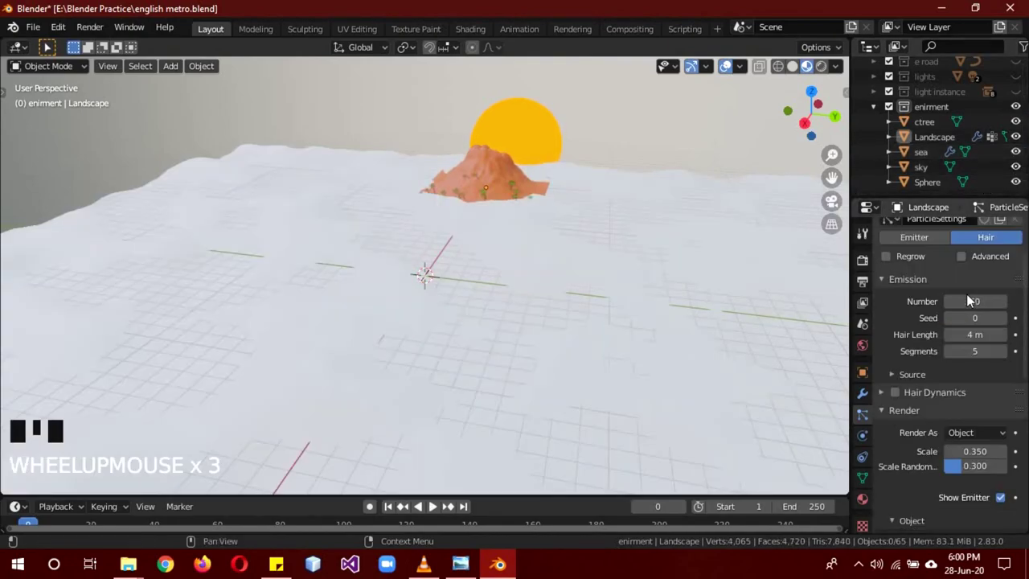
scroll(966, 293, up, 4)
Unhide the light instance, lights, road and Station collections, then orbit the metro scene
click(1014, 91)
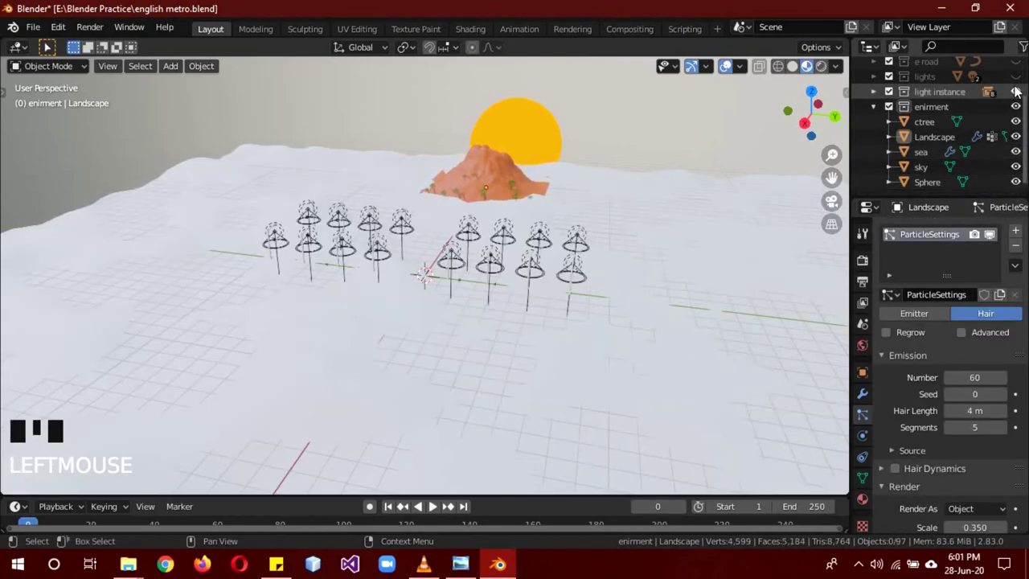
click(1014, 92)
click(1016, 94)
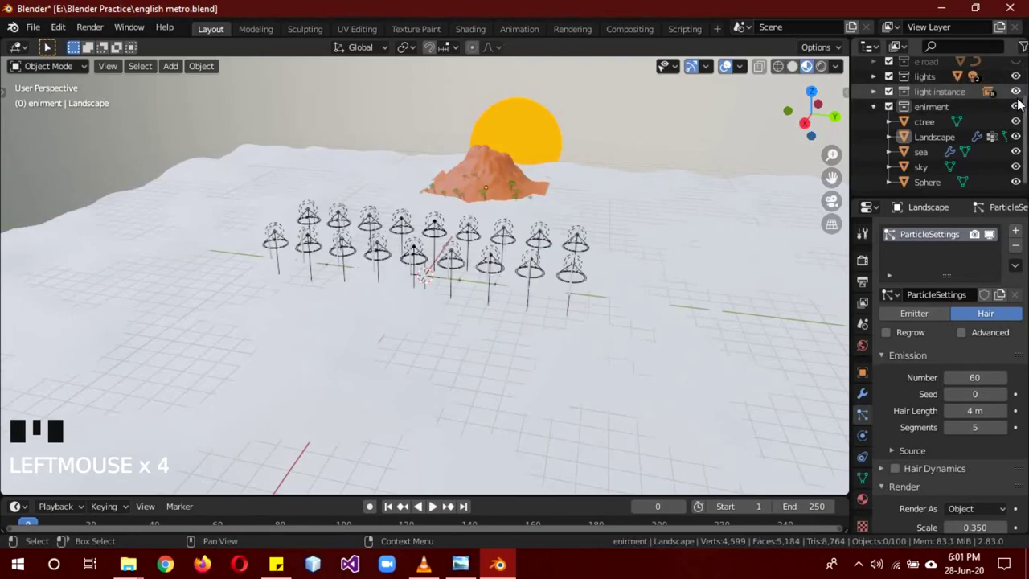
scroll(1016, 103, up, 2)
click(1016, 94)
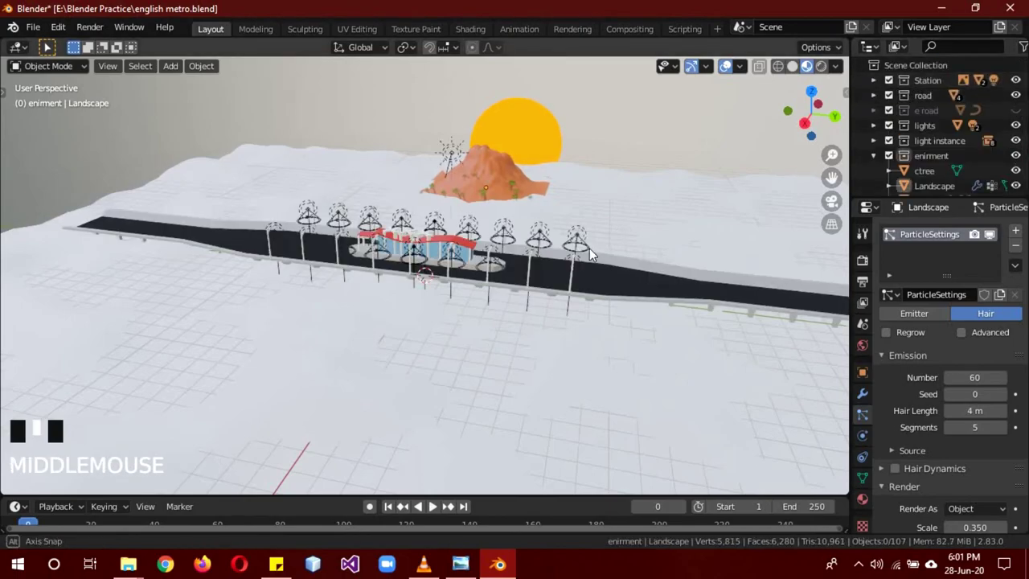
mouse_move(589, 247)
middle_down()
mouse_move(530, 252)
mouse_move(610, 233)
middle_up()
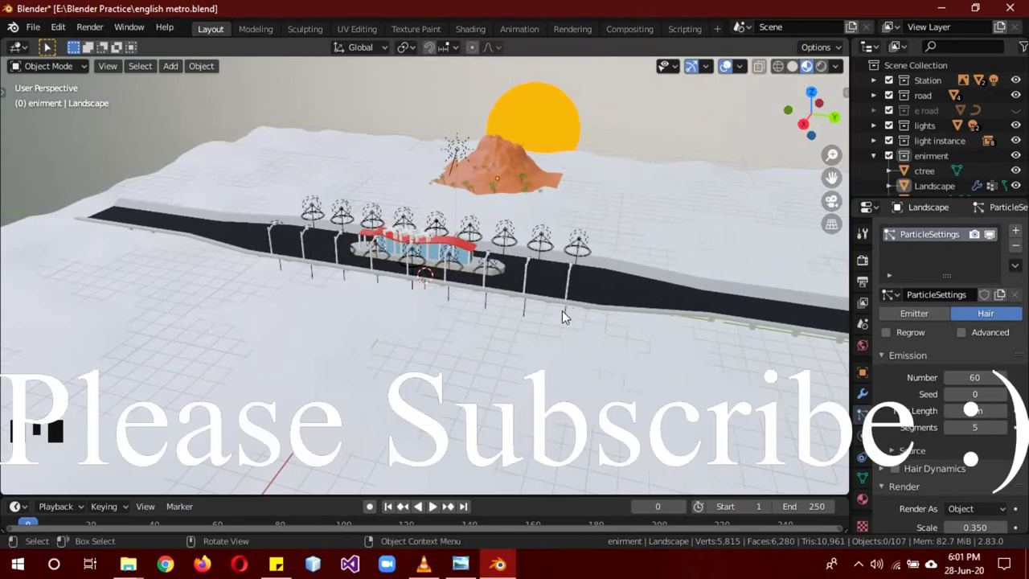
mouse_move(562, 311)
middle_down()
mouse_move(591, 285)
mouse_move(648, 268)
mouse_move(542, 310)
mouse_move(425, 284)
mouse_move(603, 284)
mouse_move(704, 325)
middle_up()
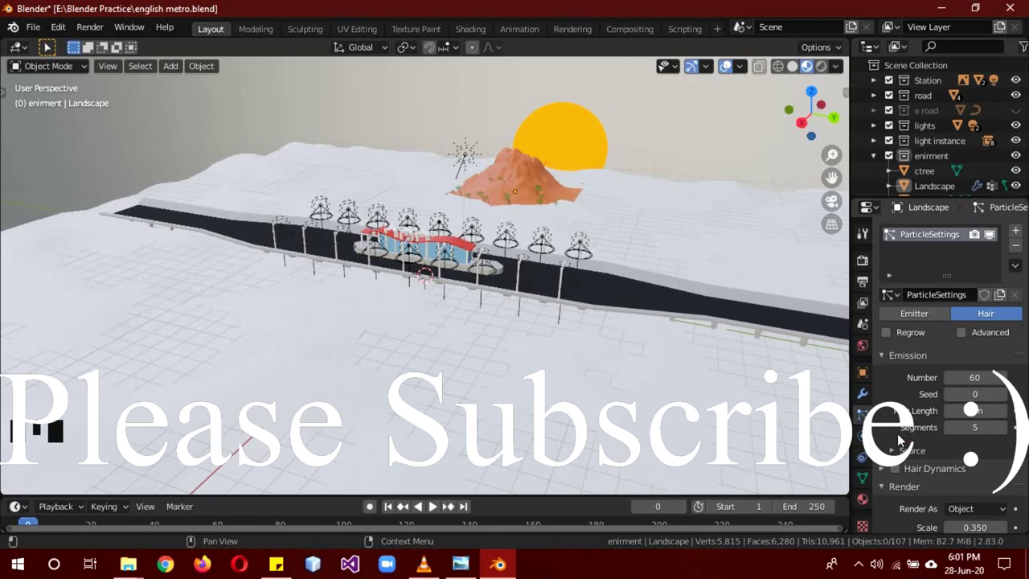